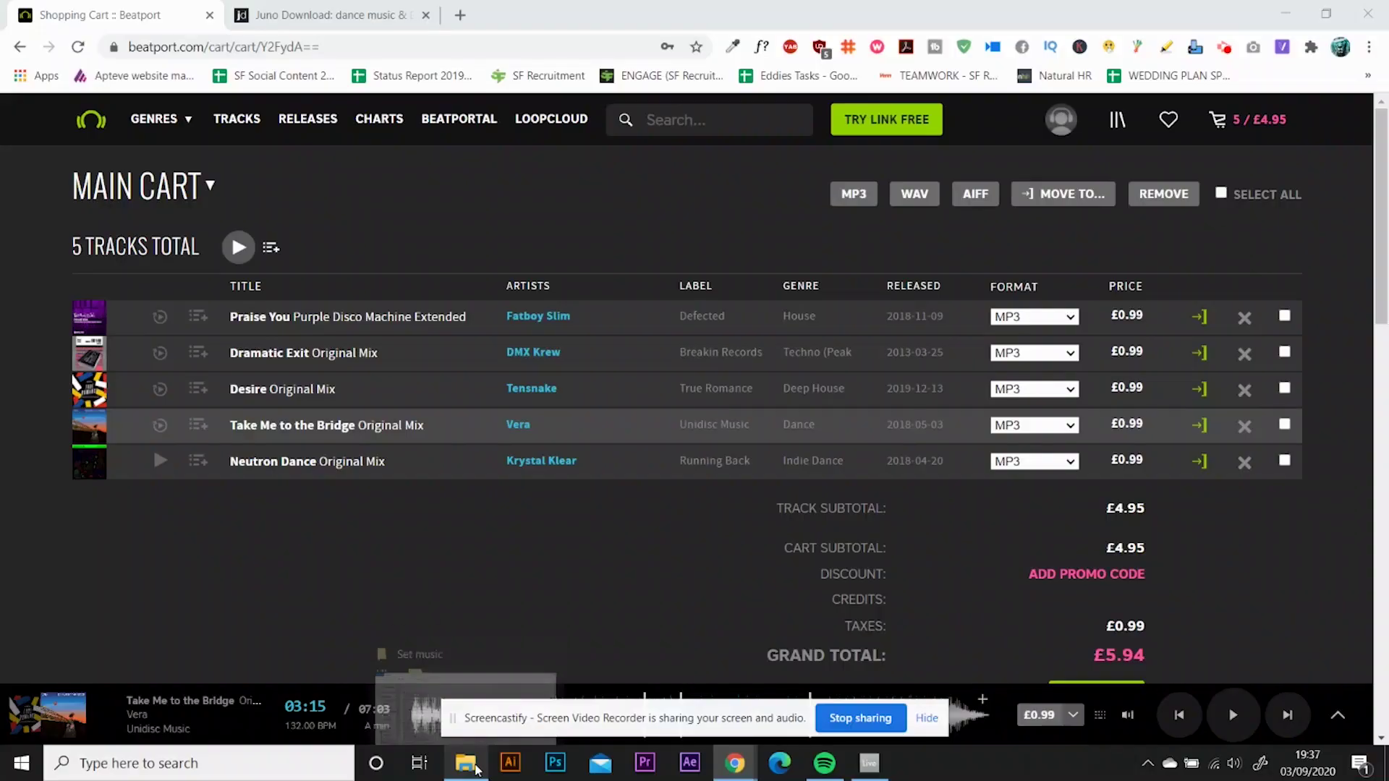
# Bring up the Set music folder window with its 37 downloaded MP3 files
pyautogui.click(476, 768)
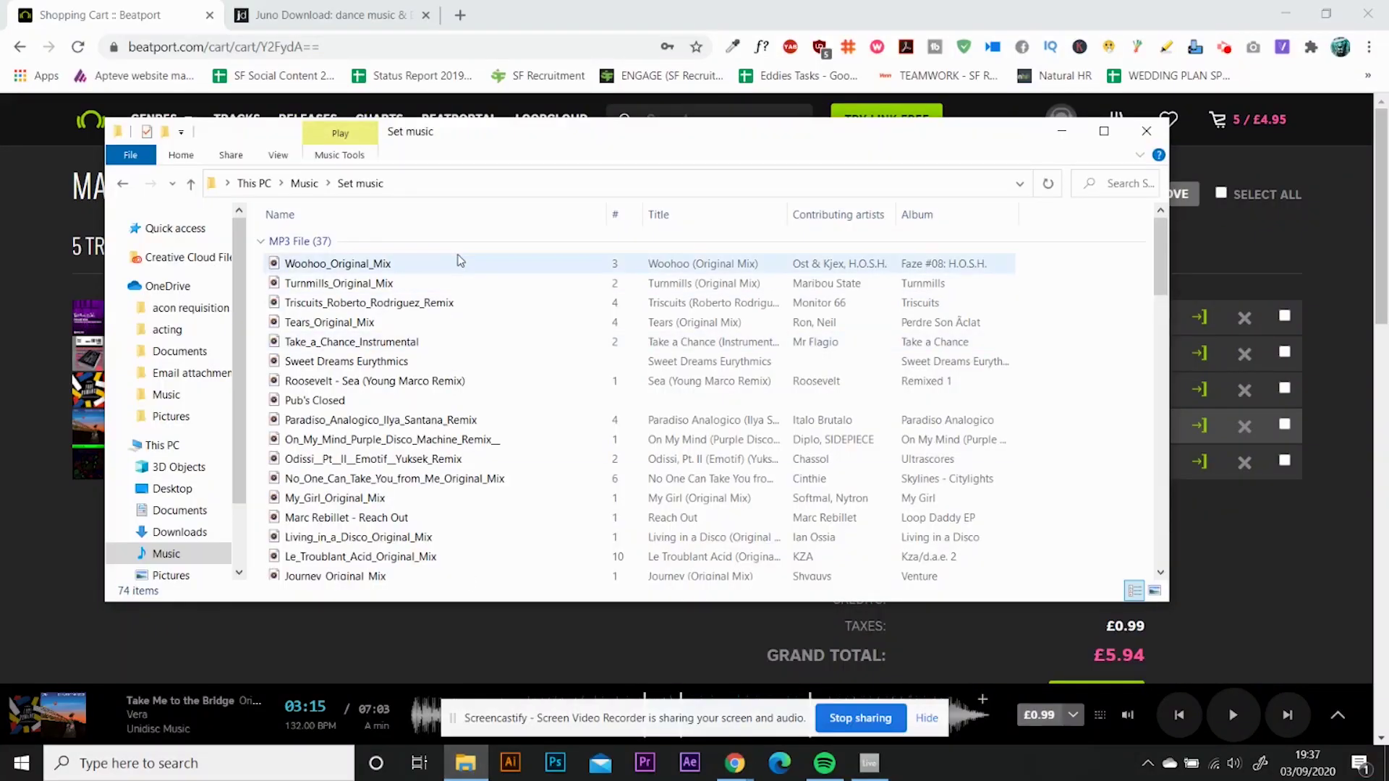
# Return to Live, cancel adding a folder, and list Set music's MP3s in the browser
pyautogui.click(878, 766)
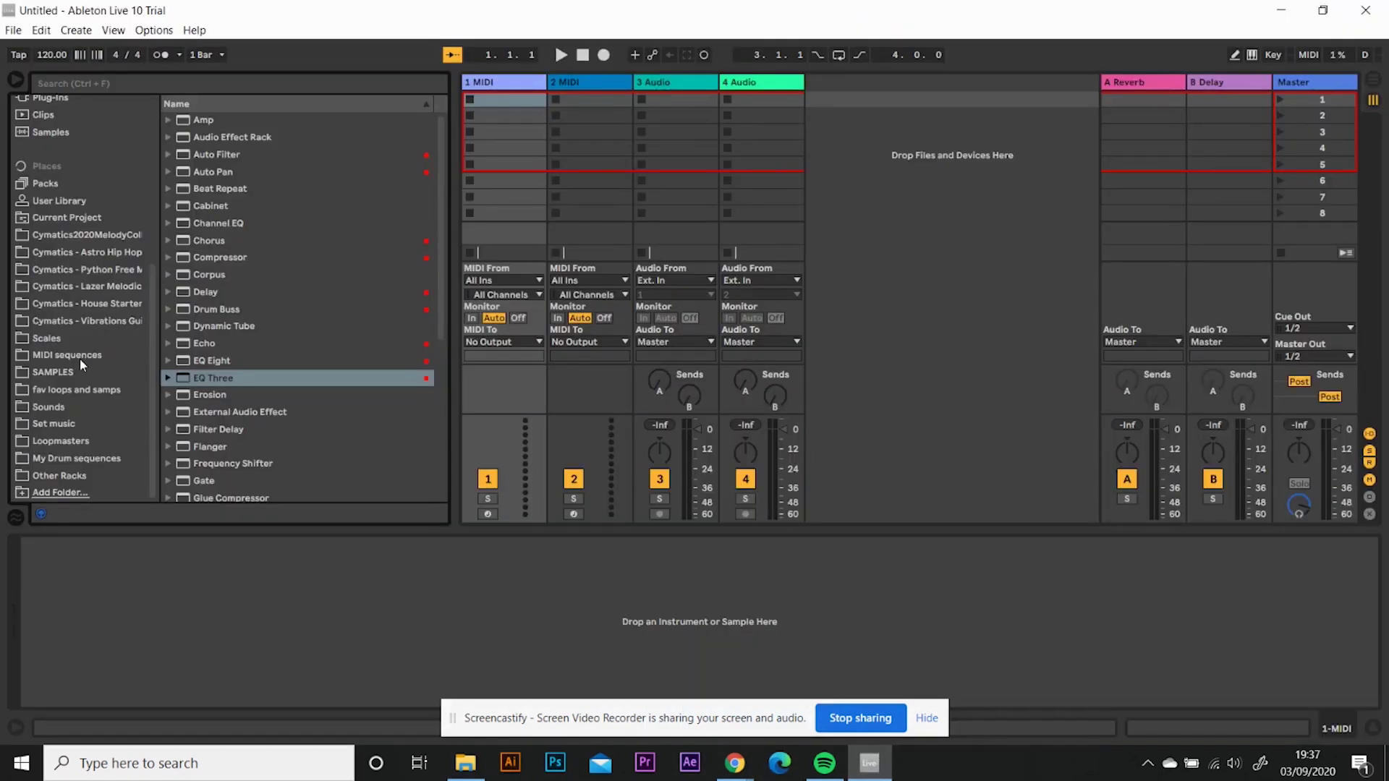
pyautogui.click(60, 493)
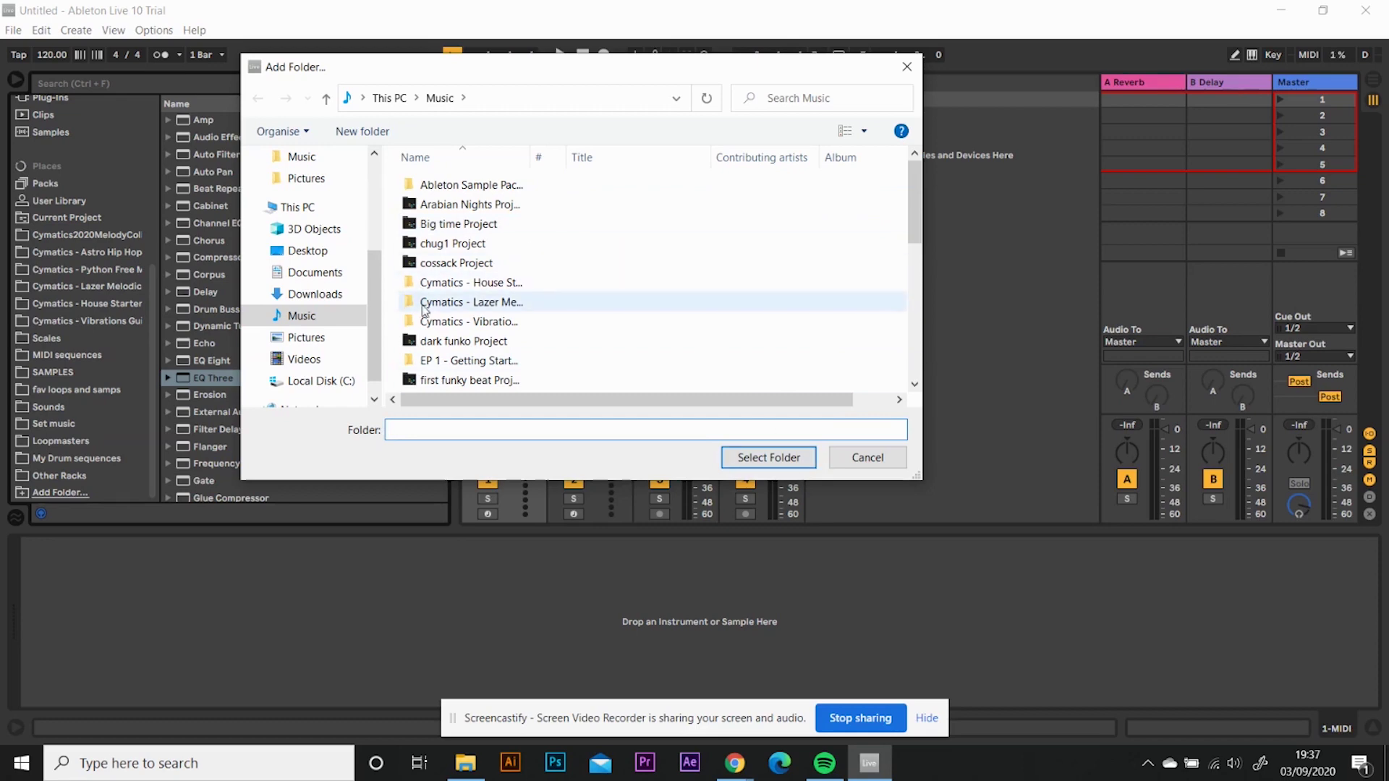
pyautogui.click(867, 457)
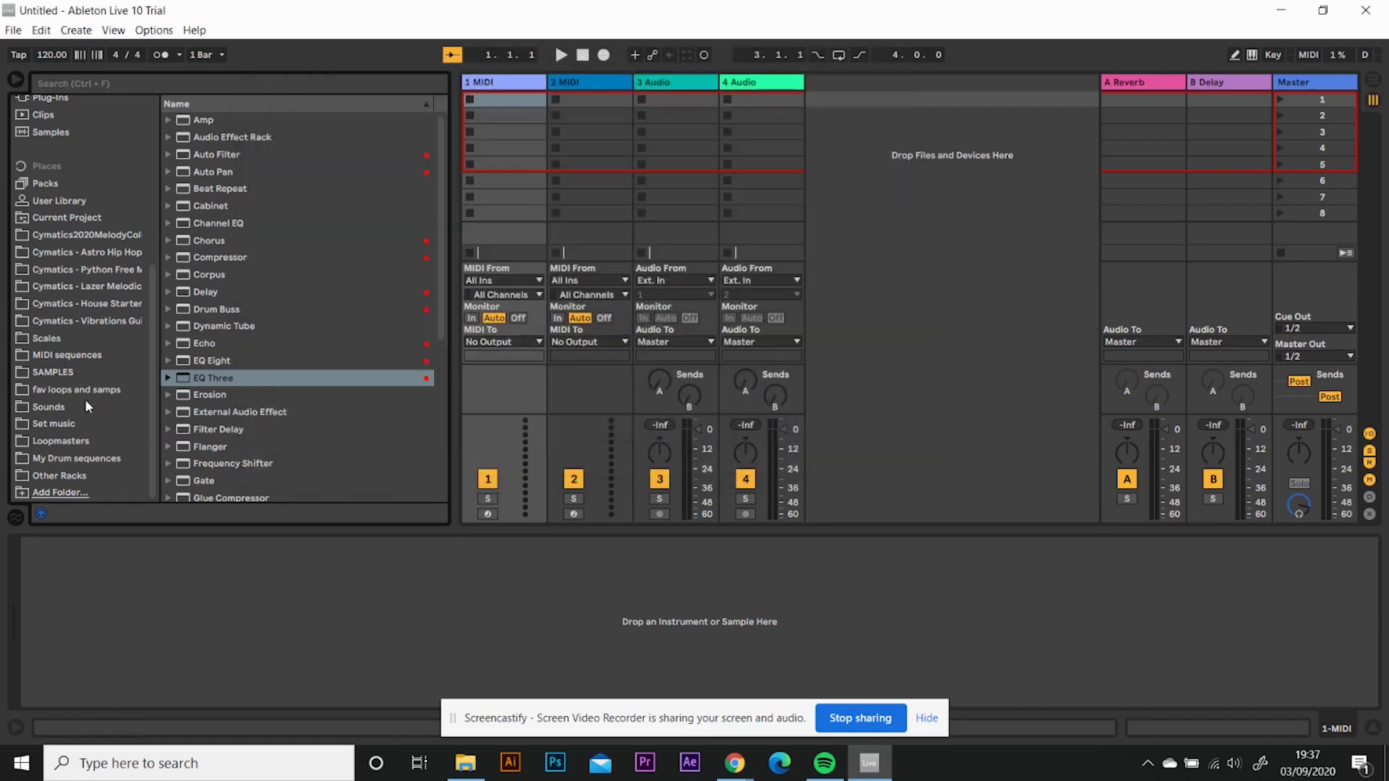
pyautogui.click(45, 426)
pyautogui.scroll(5, 230, 246)
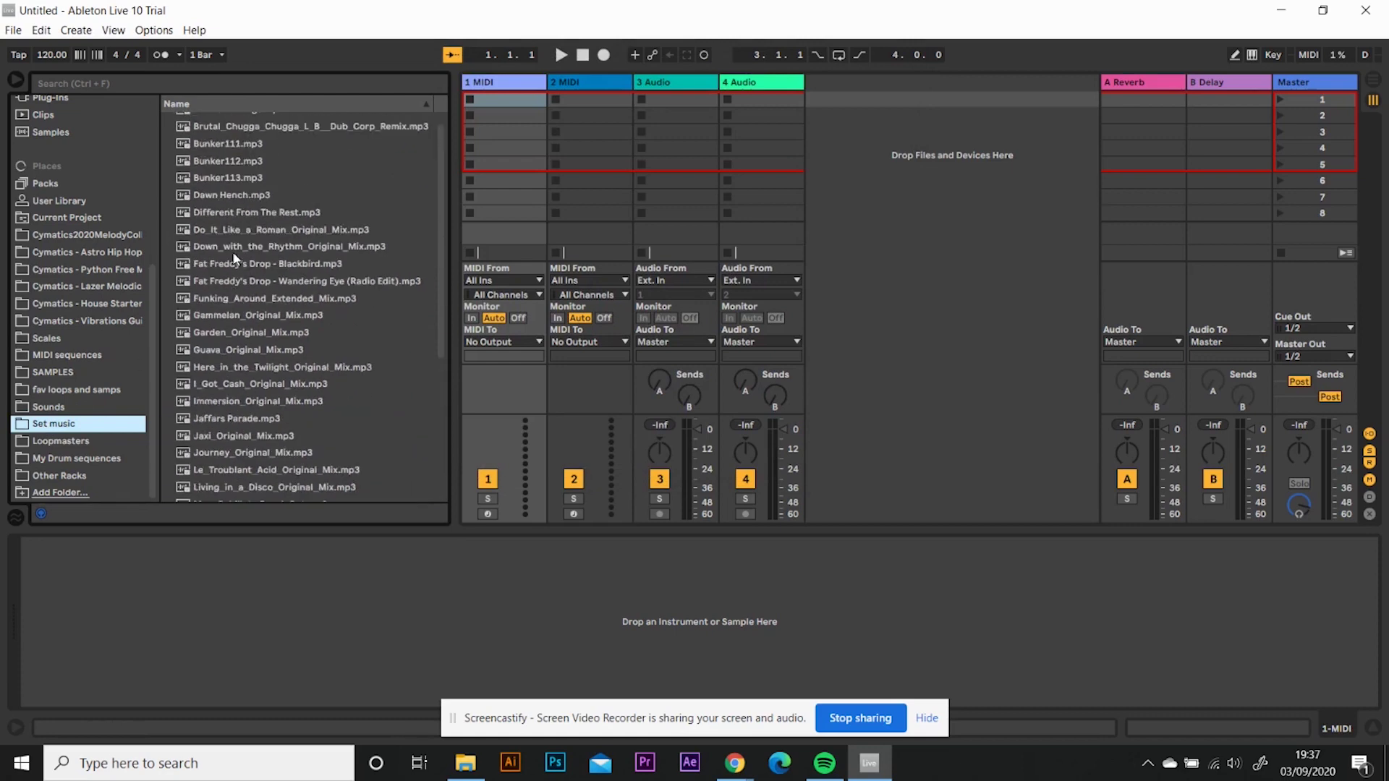
# Delete both MIDI tracks from the session
pyautogui.click(508, 84)
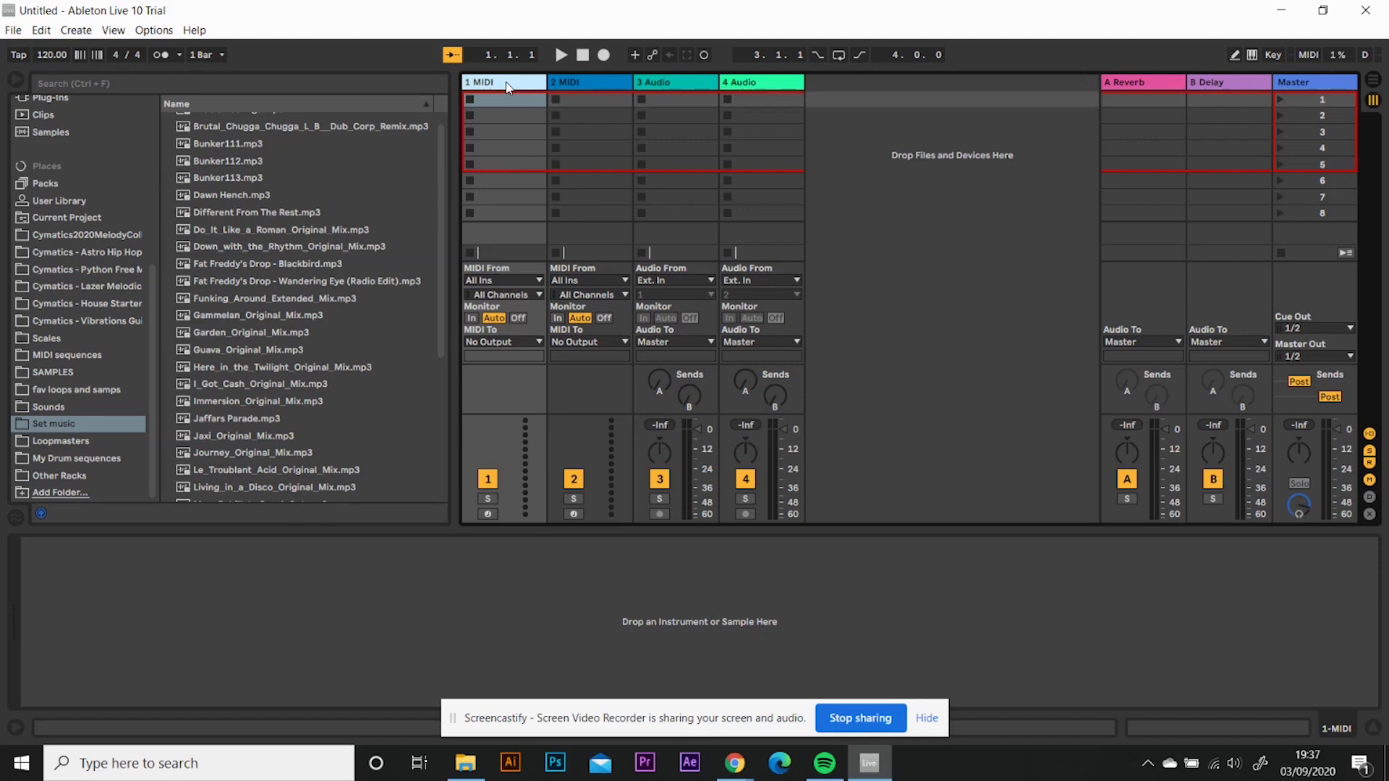
pyautogui.press('Delete')
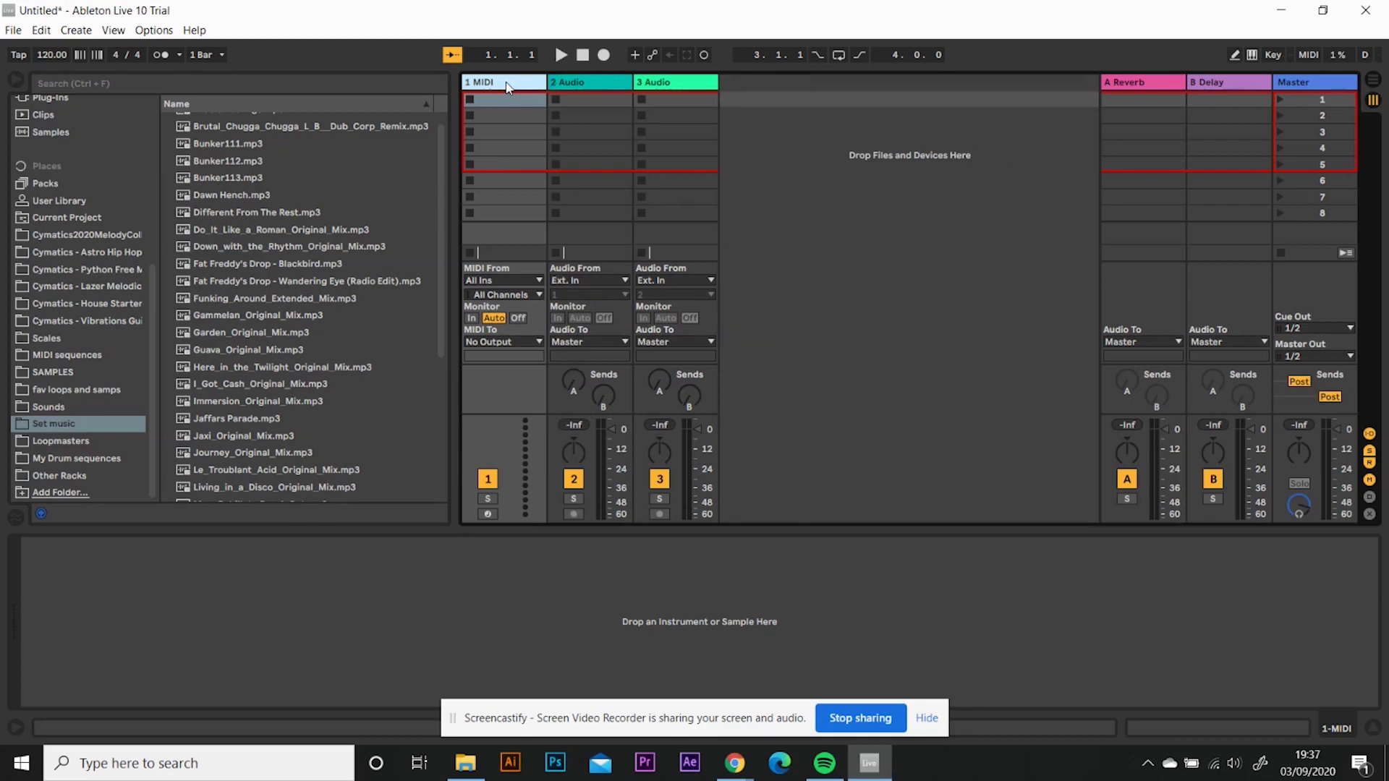
pyautogui.press('Delete')
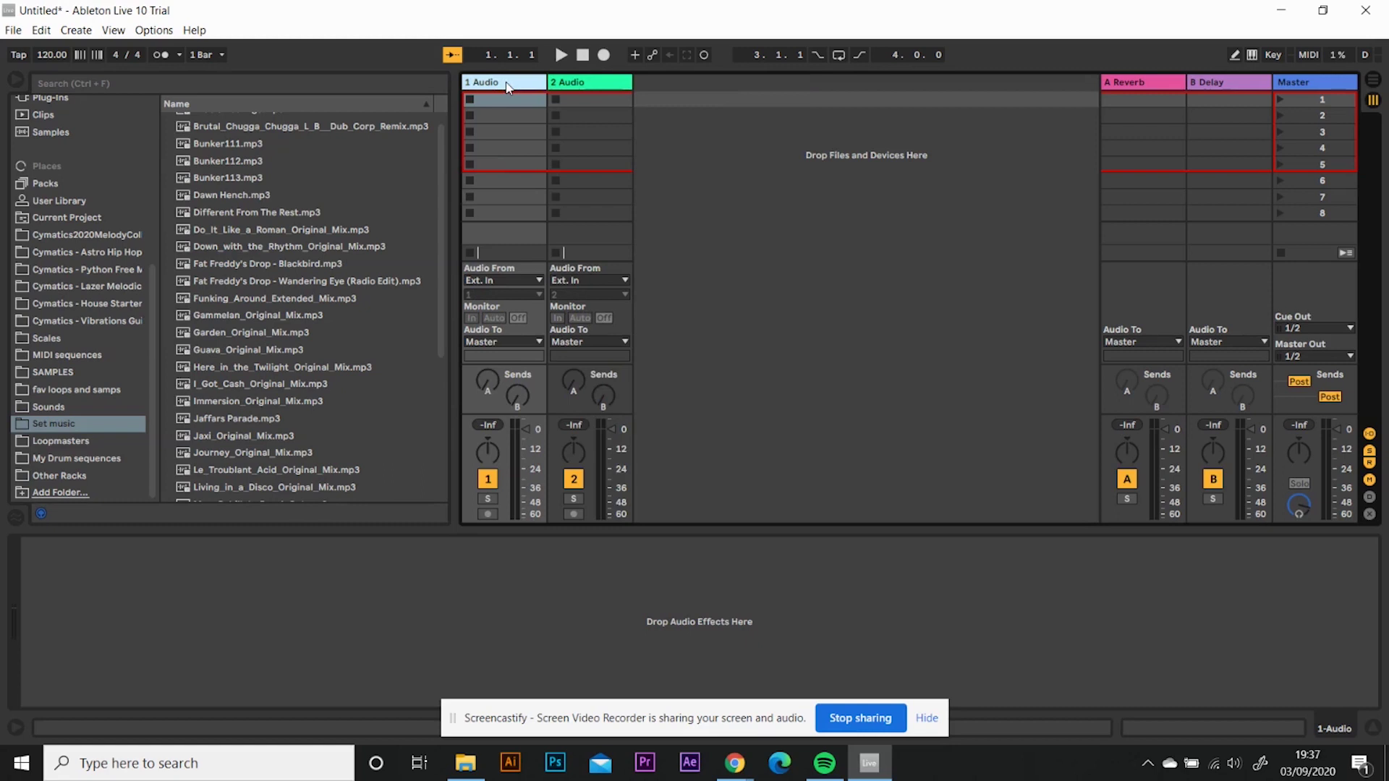
# Rename the two audio tracks 'Track A' and 'Track B'
pyautogui.hotkey('ctrl', 'r')
pyautogui.write('Track A')
pyautogui.click(586, 84)
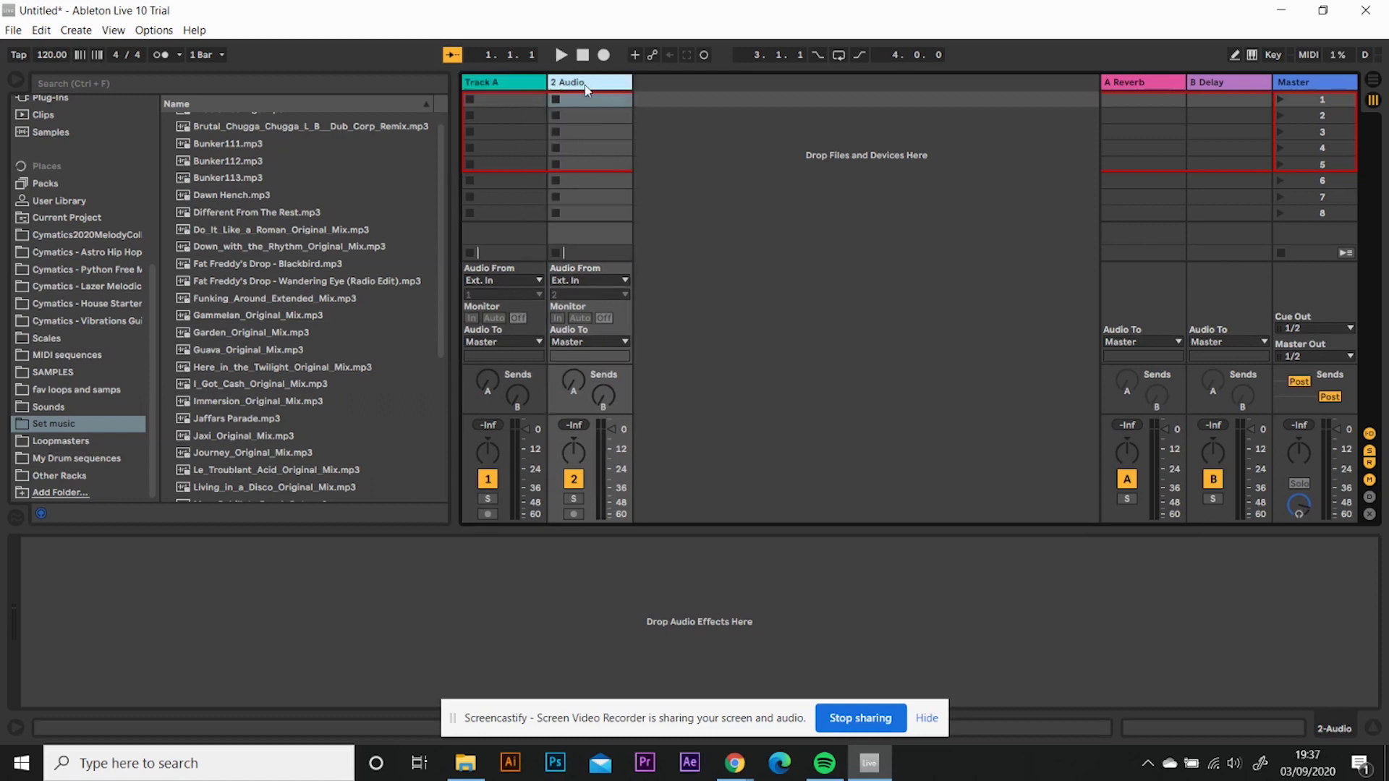
pyautogui.hotkey('ctrl', 'r')
pyautogui.write('Track B')
pyautogui.press('Return')
pyautogui.rightClick(580, 86)
pyautogui.press('Escape')
# Place Do_It_Like_a_Roman_Original_Mix.mp3 in Track A's first clip slot and view its waveform
pyautogui.moveTo(232, 229); pyautogui.dragTo(504, 105)
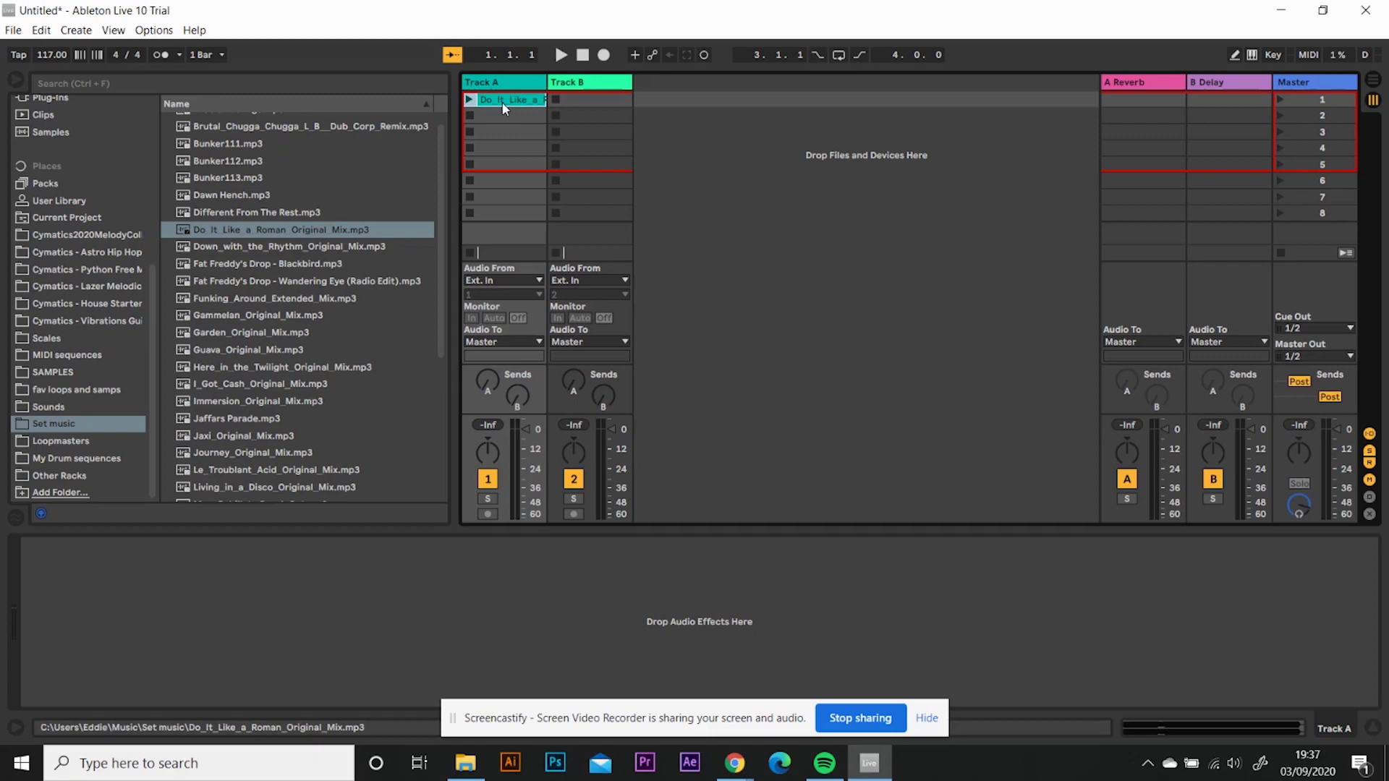
pyautogui.click(1196, 722)
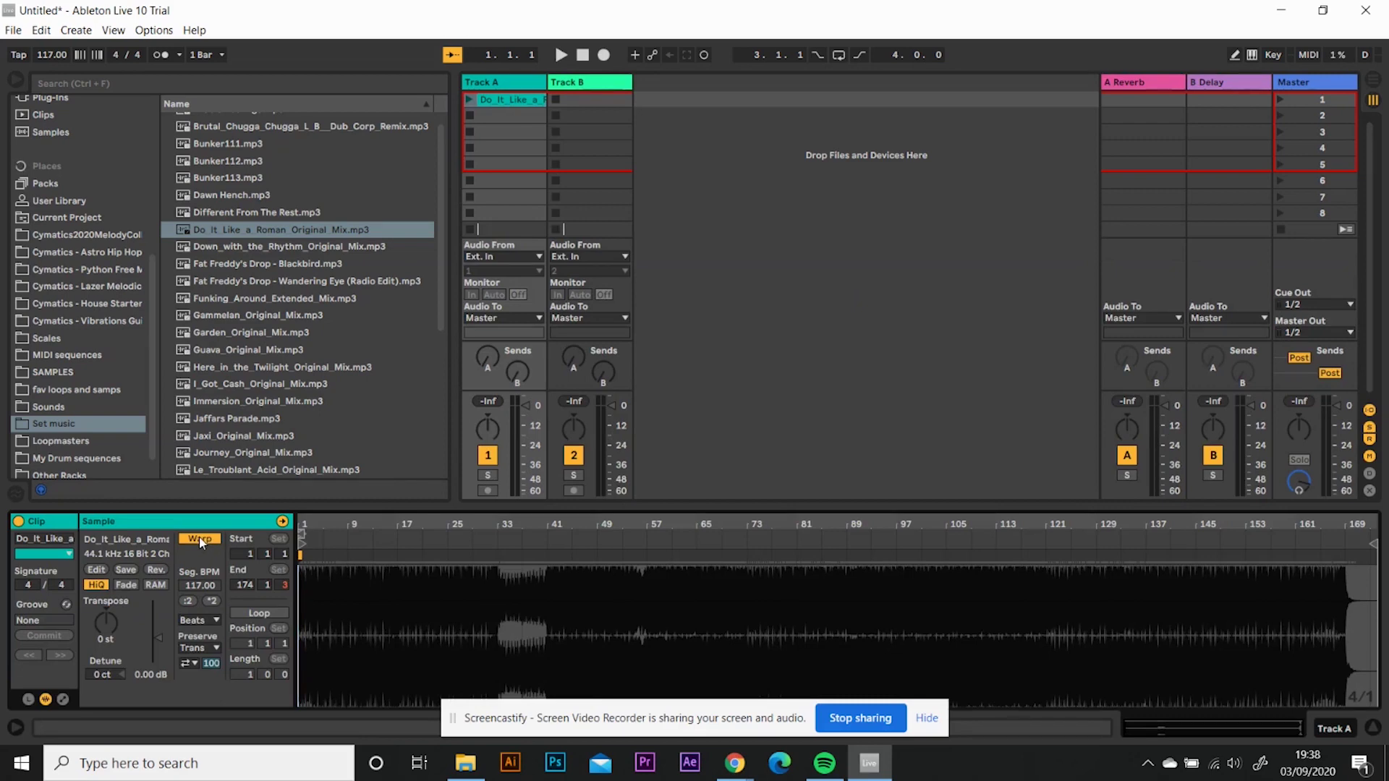
# Change the Do_It_Like_a_Roman clip's warp mode to Complex Pro
pyautogui.click(209, 626)
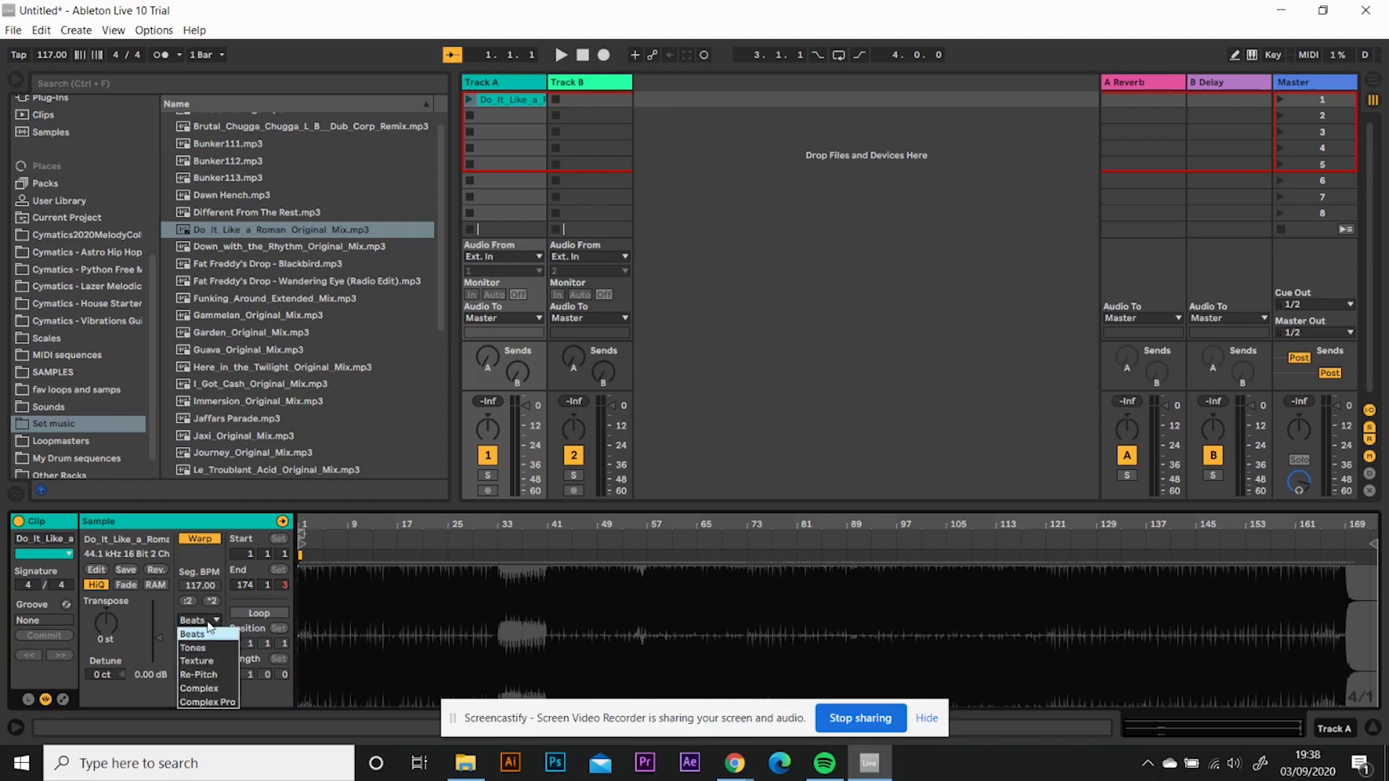
pyautogui.click(205, 702)
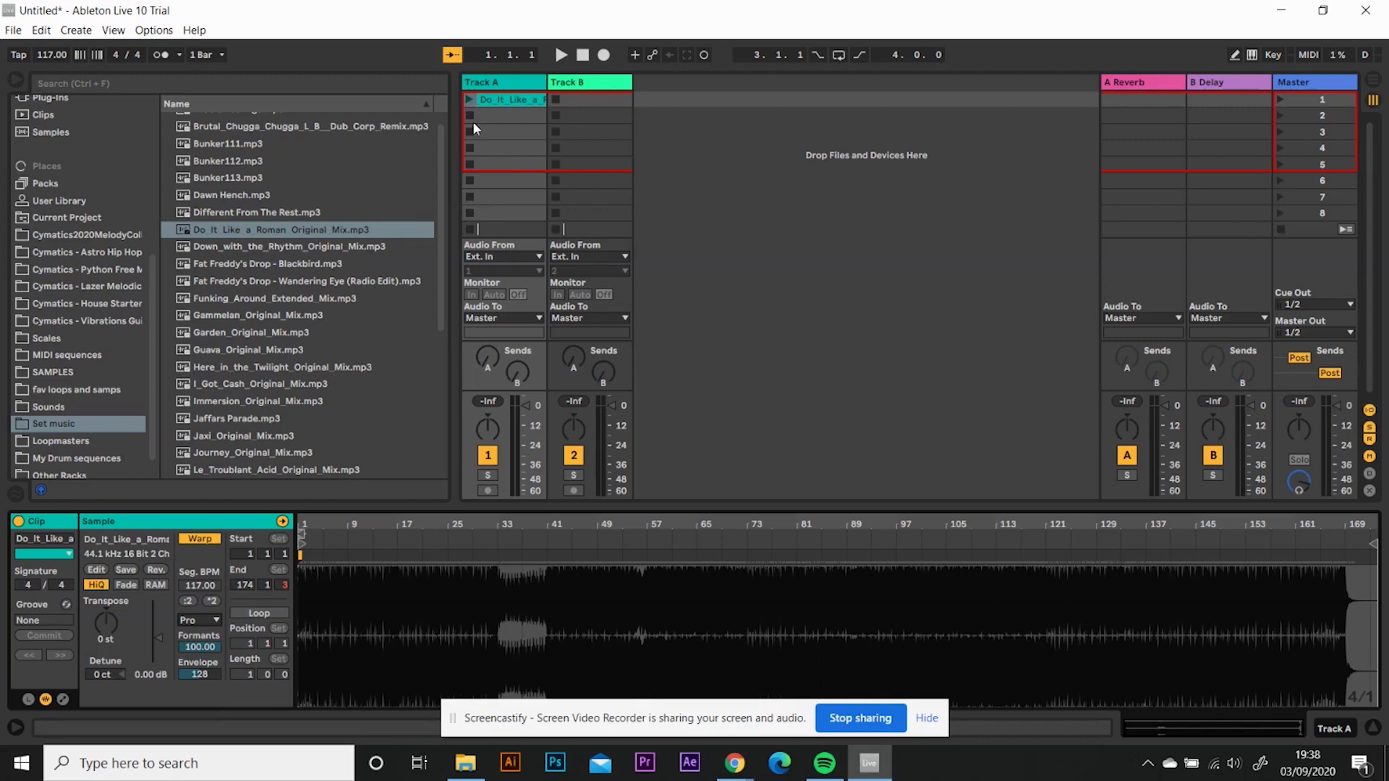
# Play and stop the Do_It_Like_a_Roman clip with the metronome, then disable it, keeping 1 Bar quantization
pyautogui.click(160, 55)
pyautogui.click(469, 99)
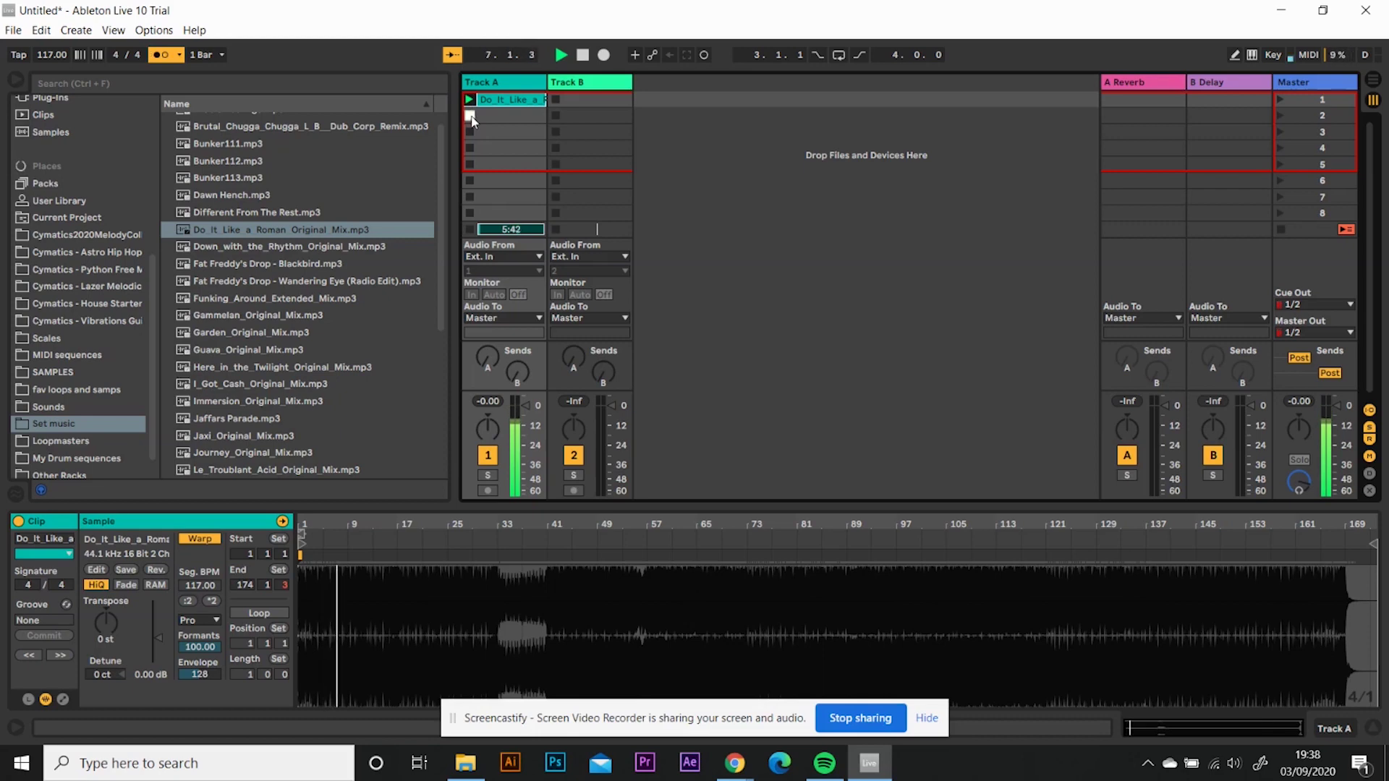
pyautogui.click(469, 115)
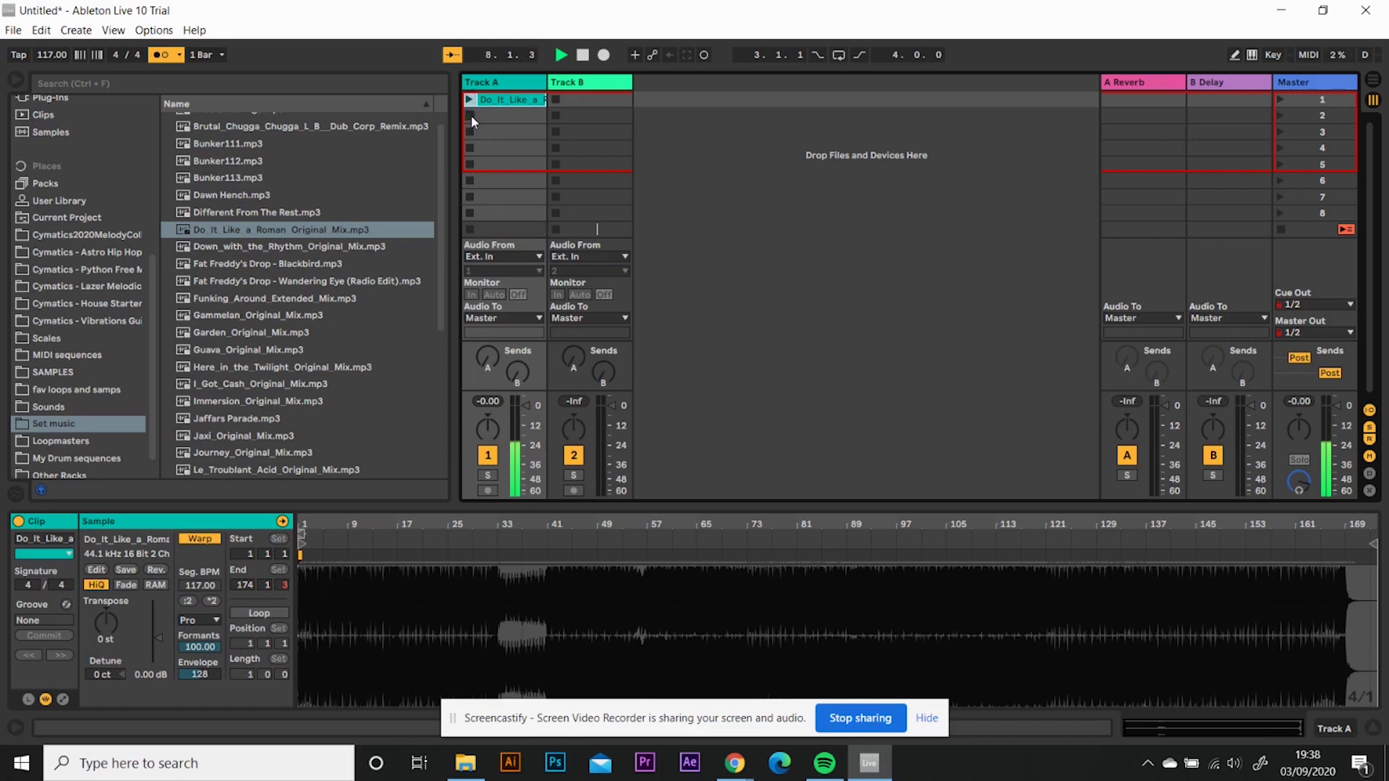
pyautogui.click(162, 53)
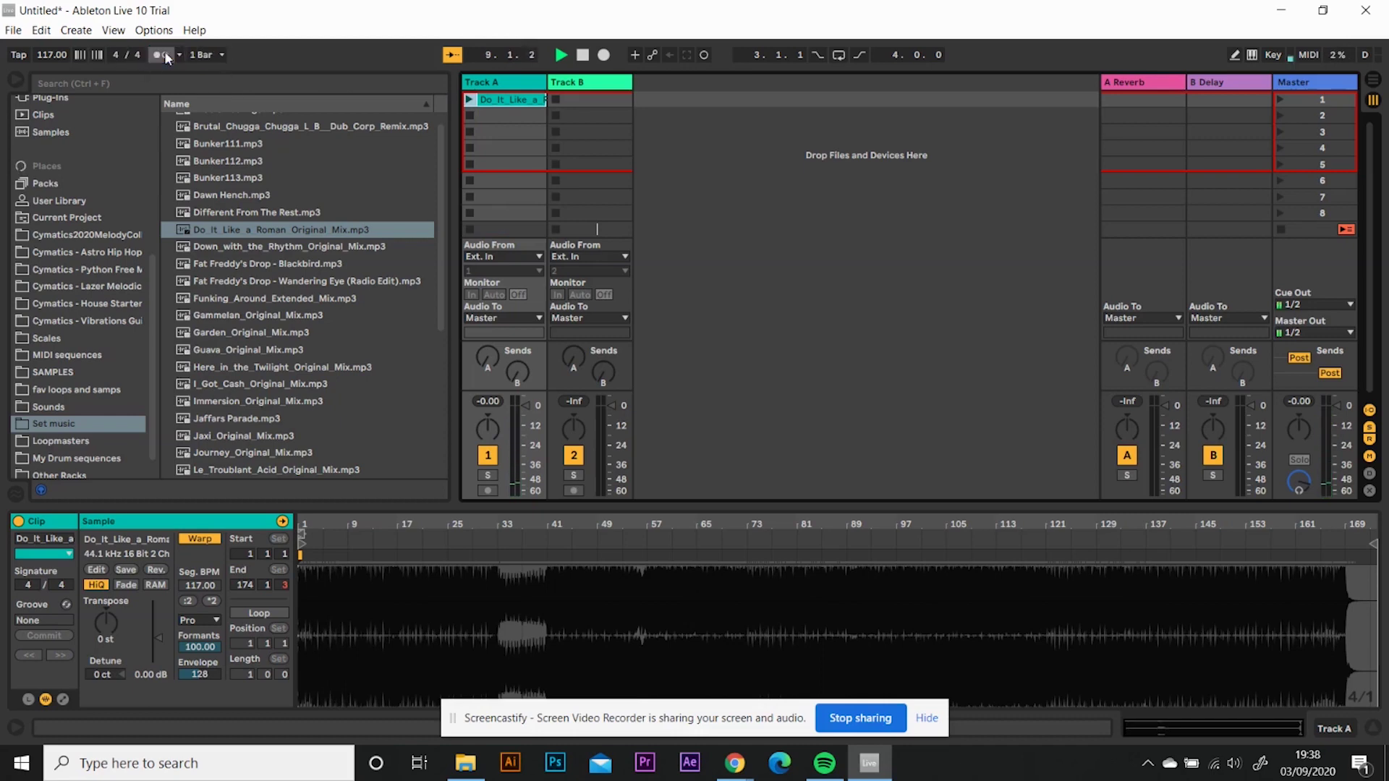
pyautogui.click(223, 54)
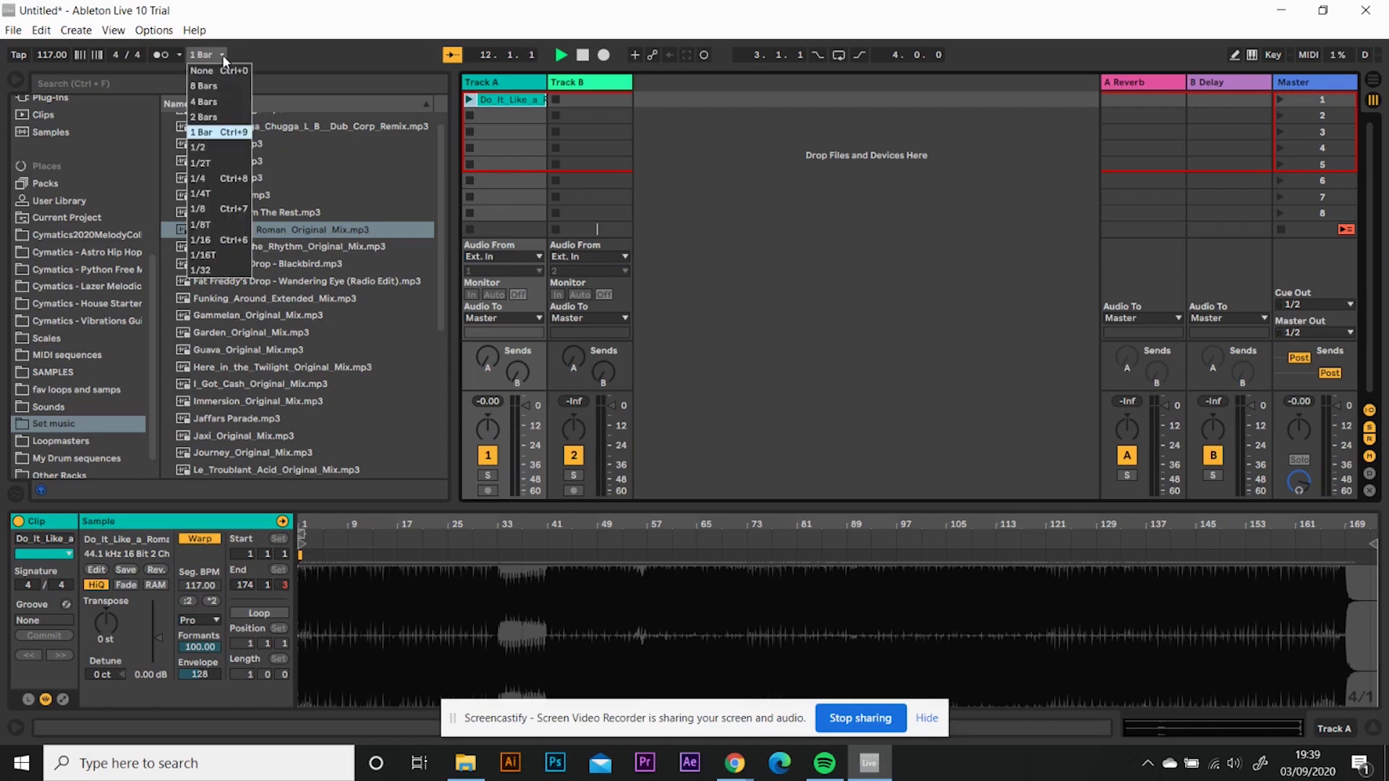
pyautogui.click(223, 58)
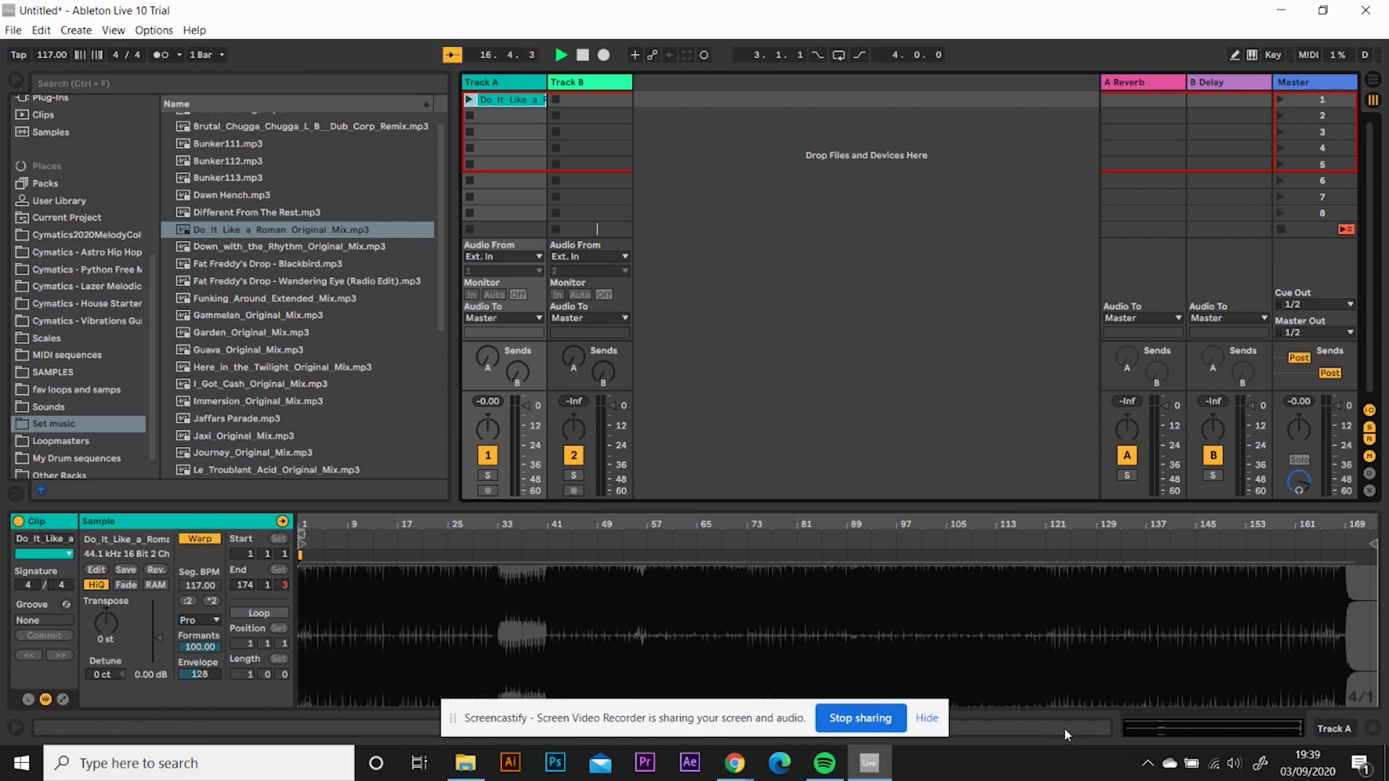
# Drop EQ Three and Auto Filter onto Track A and group both into an Audio Effect Rack
pyautogui.click(1340, 731)
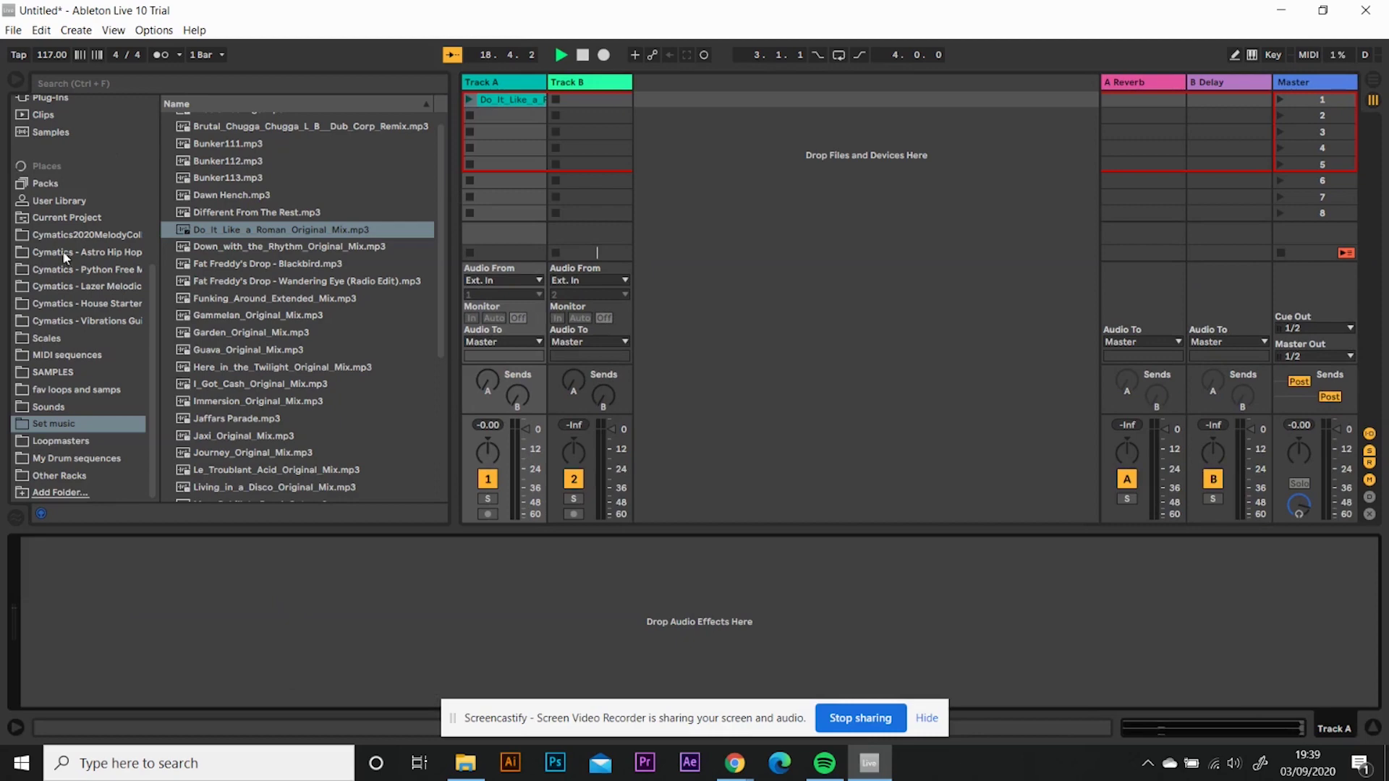
pyautogui.scroll(6, 67, 257)
pyautogui.click(58, 120)
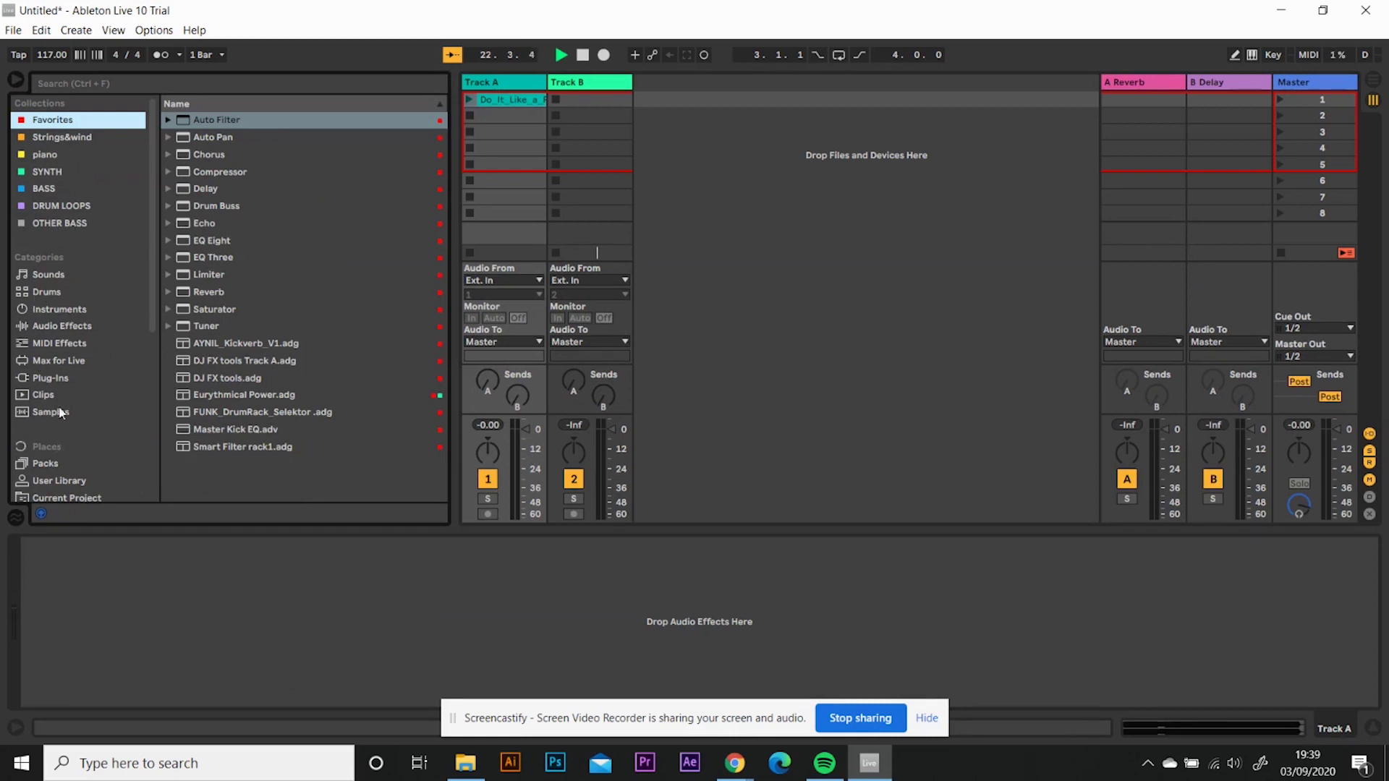
pyautogui.click(61, 329)
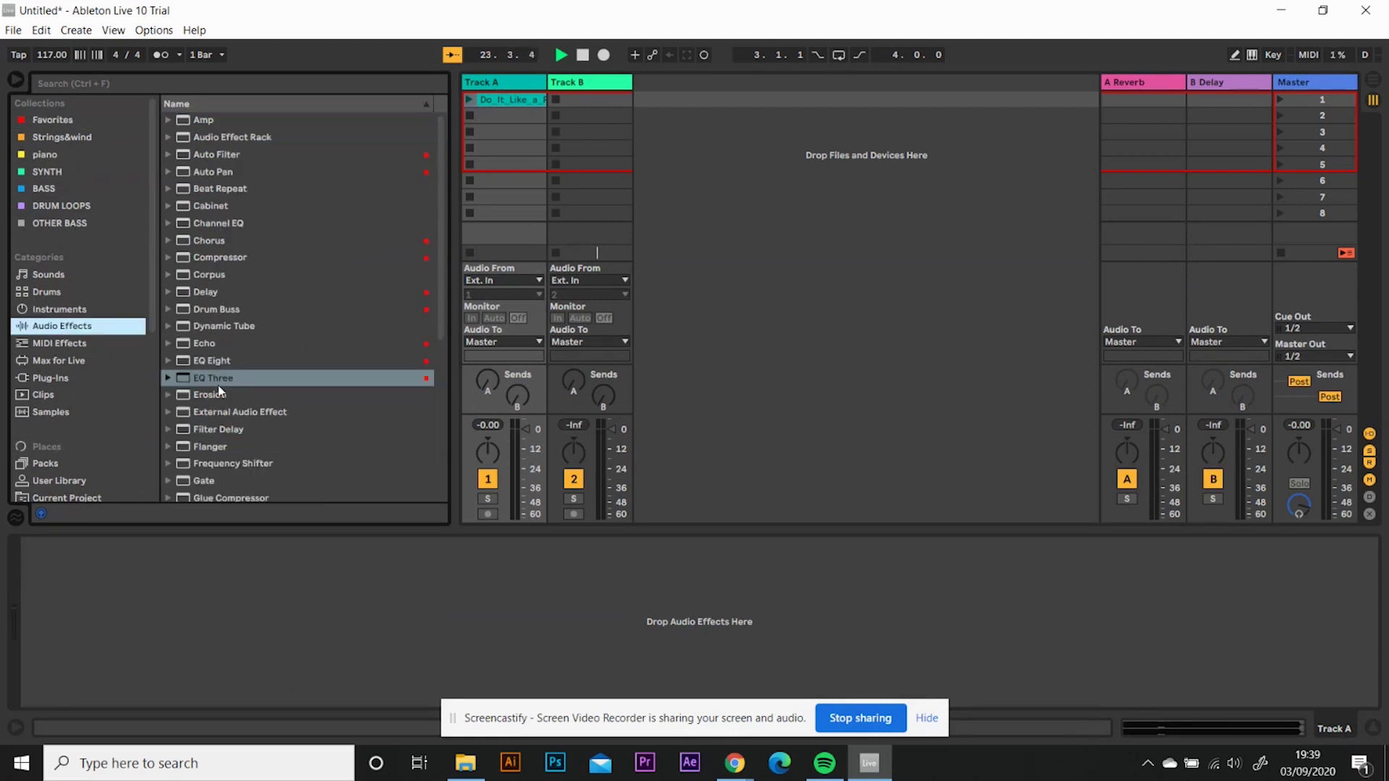
pyautogui.moveTo(218, 385); pyautogui.dragTo(219, 629)
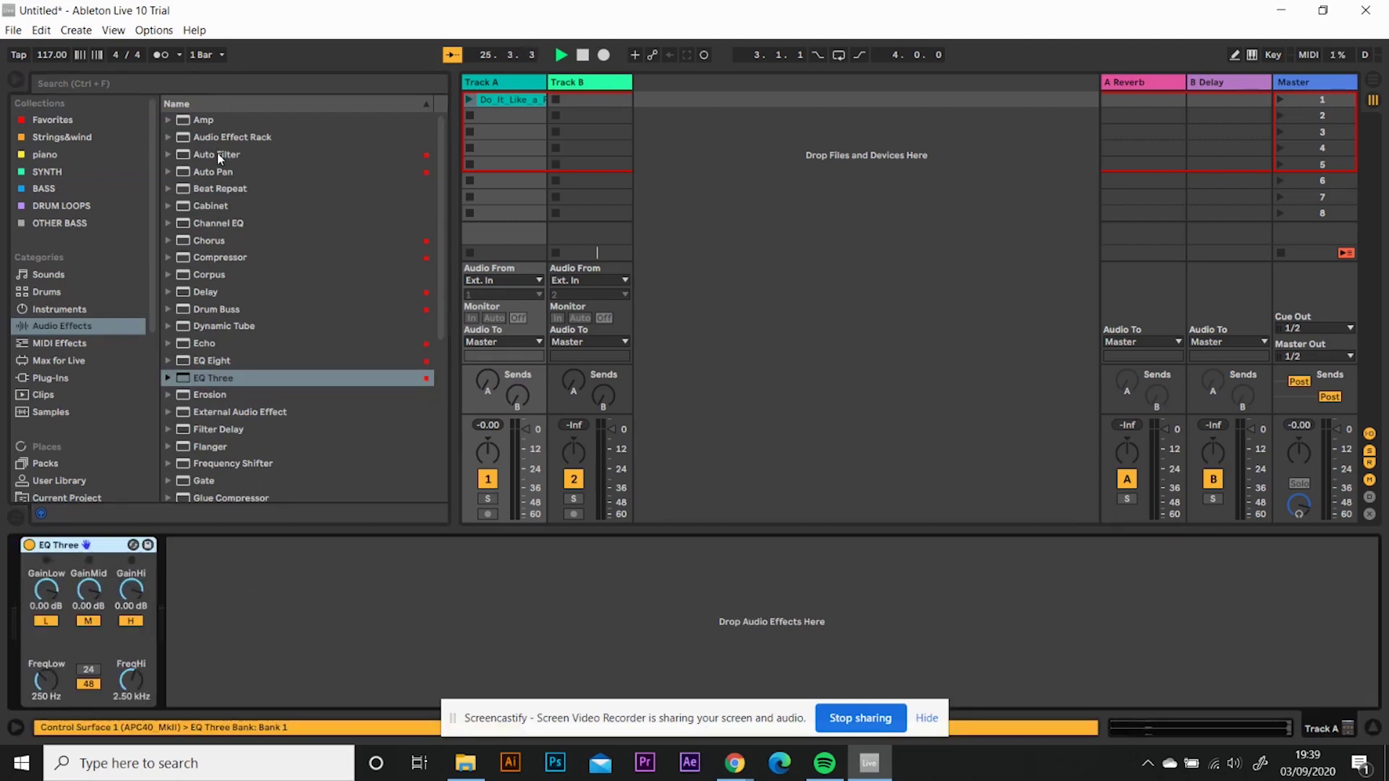
pyautogui.moveTo(217, 153); pyautogui.dragTo(186, 642)
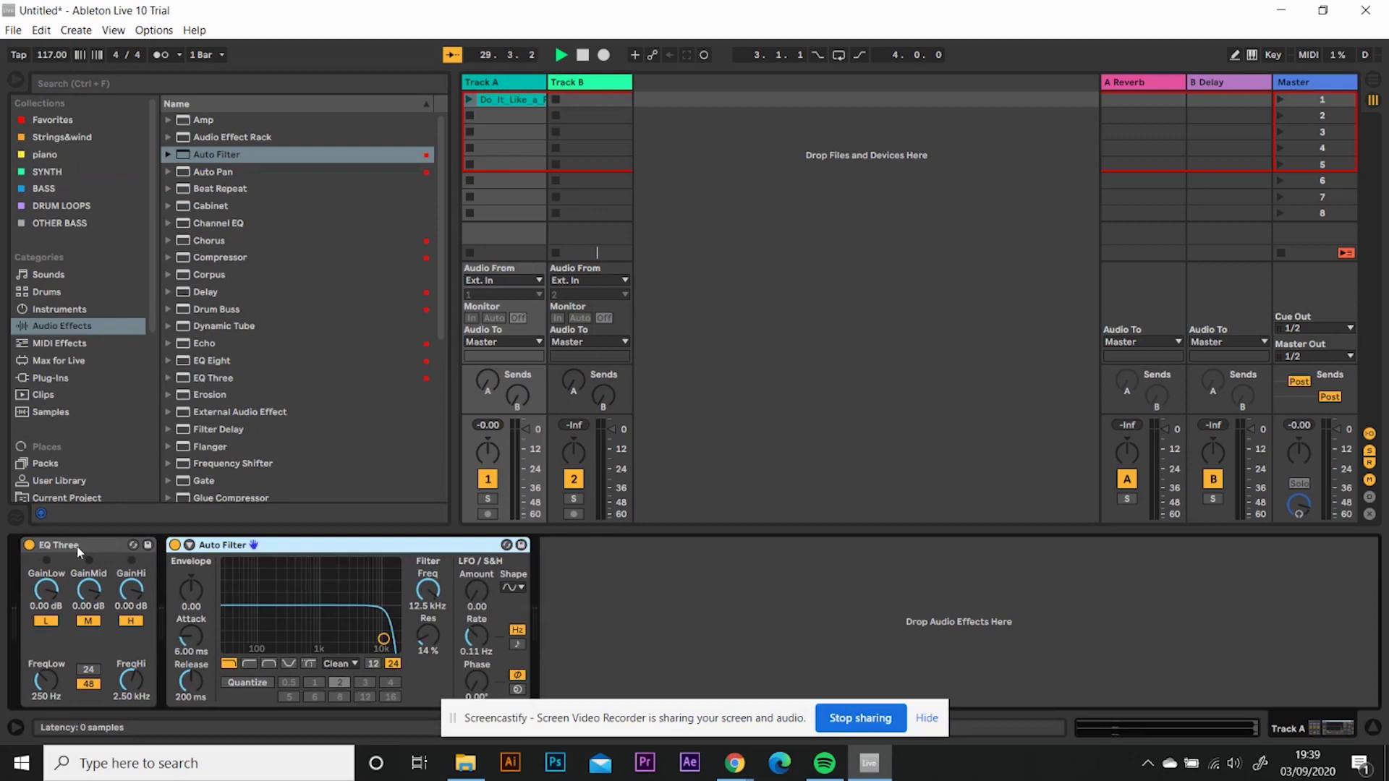
pyautogui.click(80, 550)
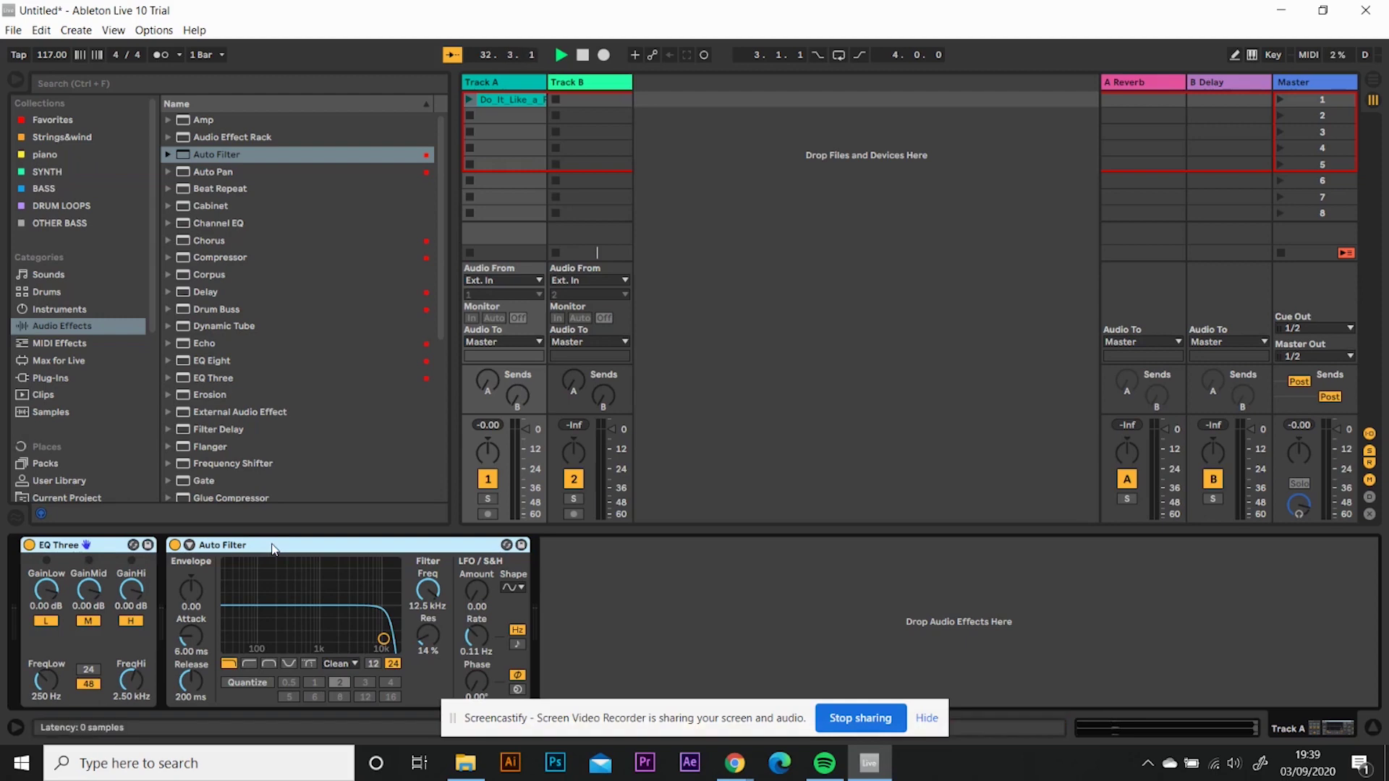
pyautogui.hotkey('ctrl', 'g')
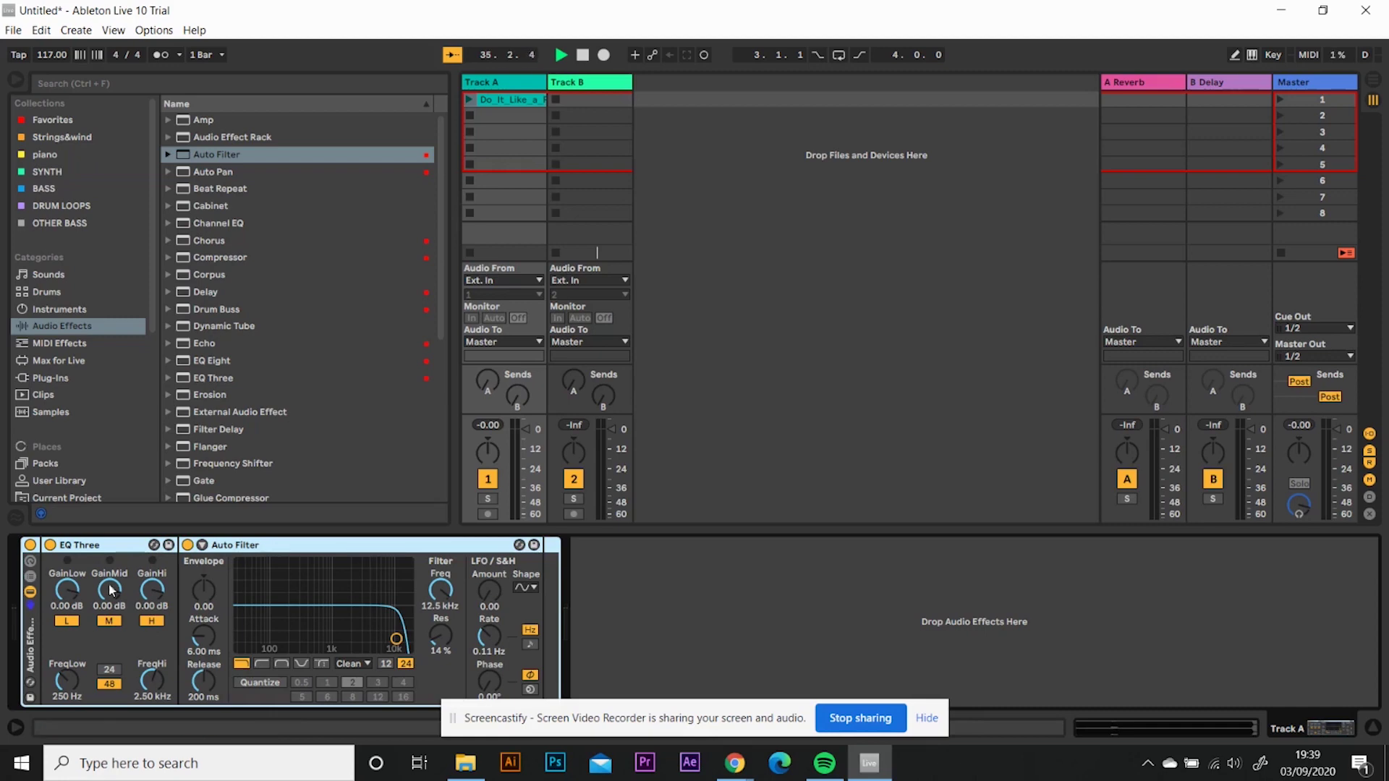
# Map Macros 1–4 to EQ Three's GainLow, GainMid, GainHi and Auto Filter's Frequency
pyautogui.click(31, 562)
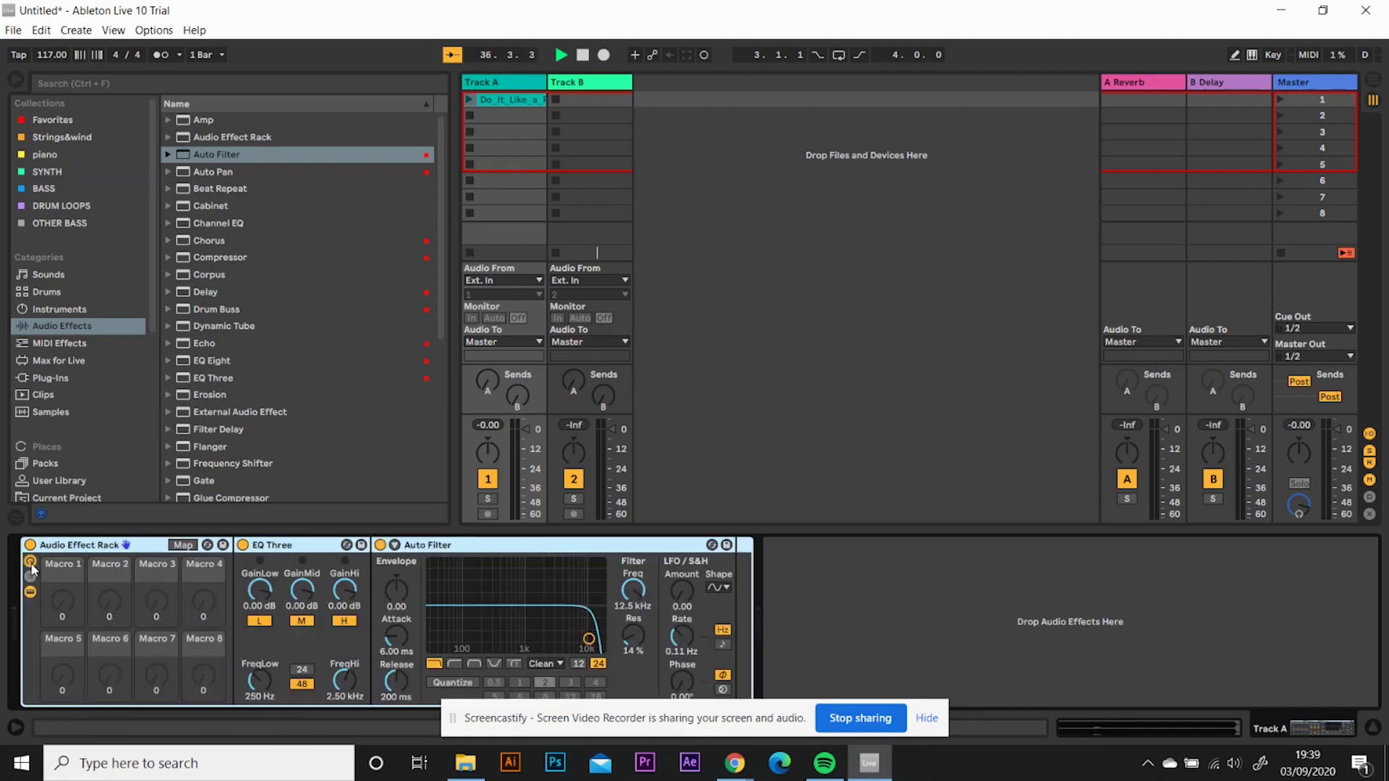
pyautogui.click(181, 545)
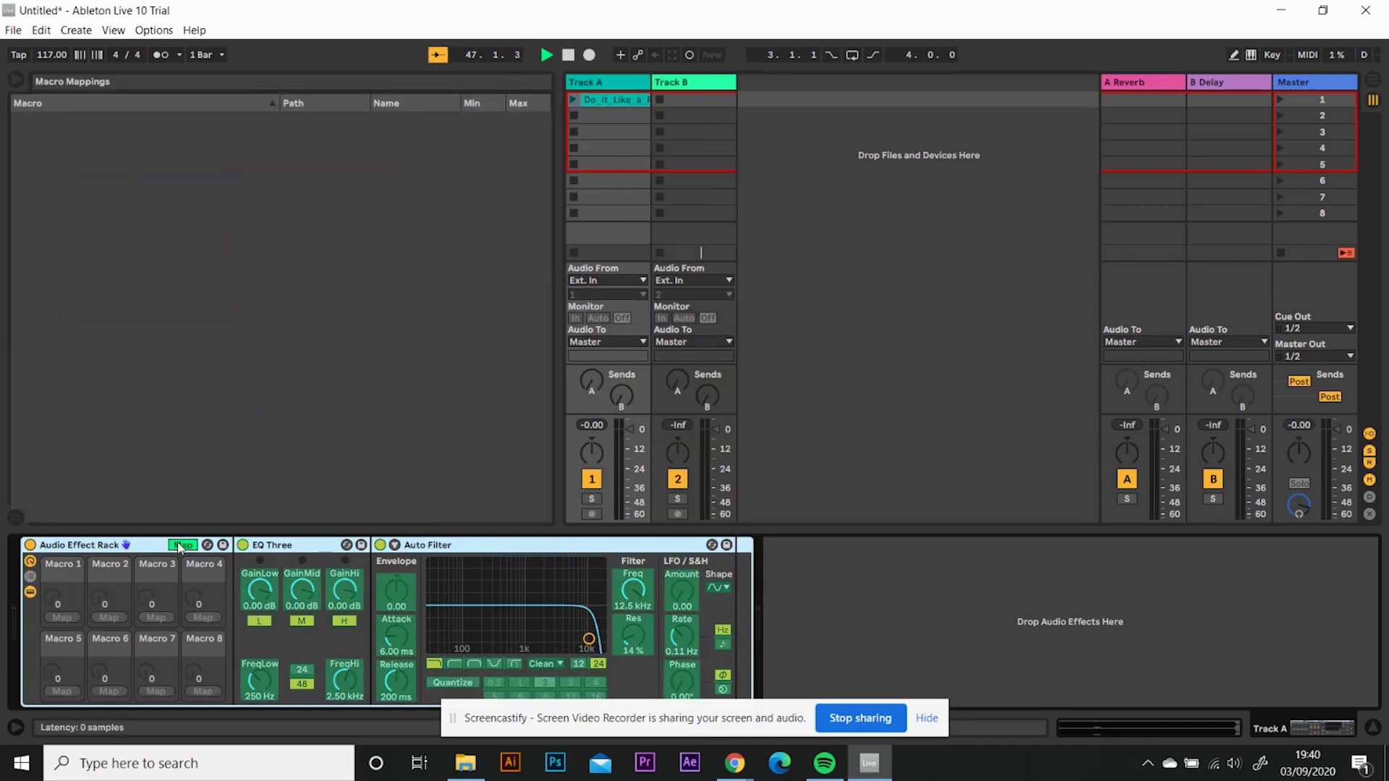
pyautogui.click(266, 595)
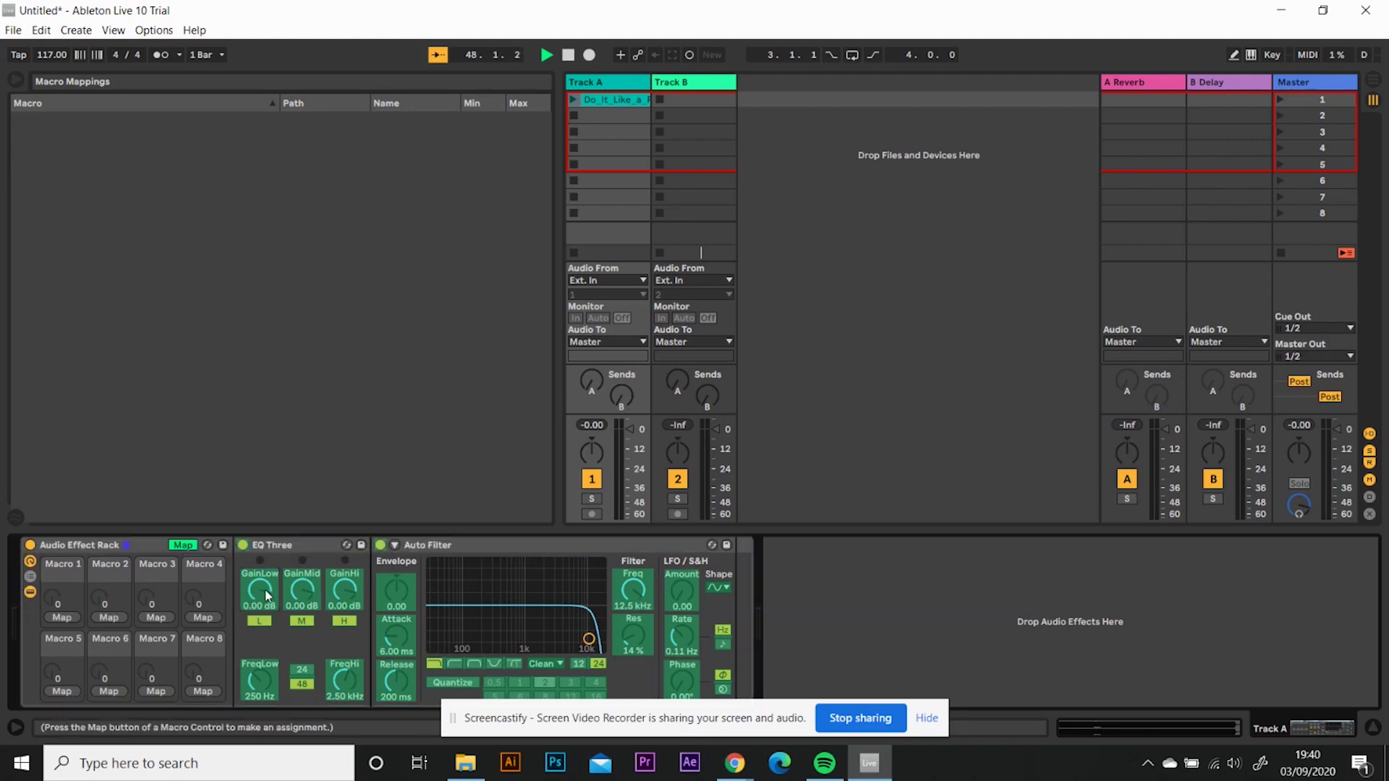
pyautogui.click(65, 617)
pyautogui.click(303, 587)
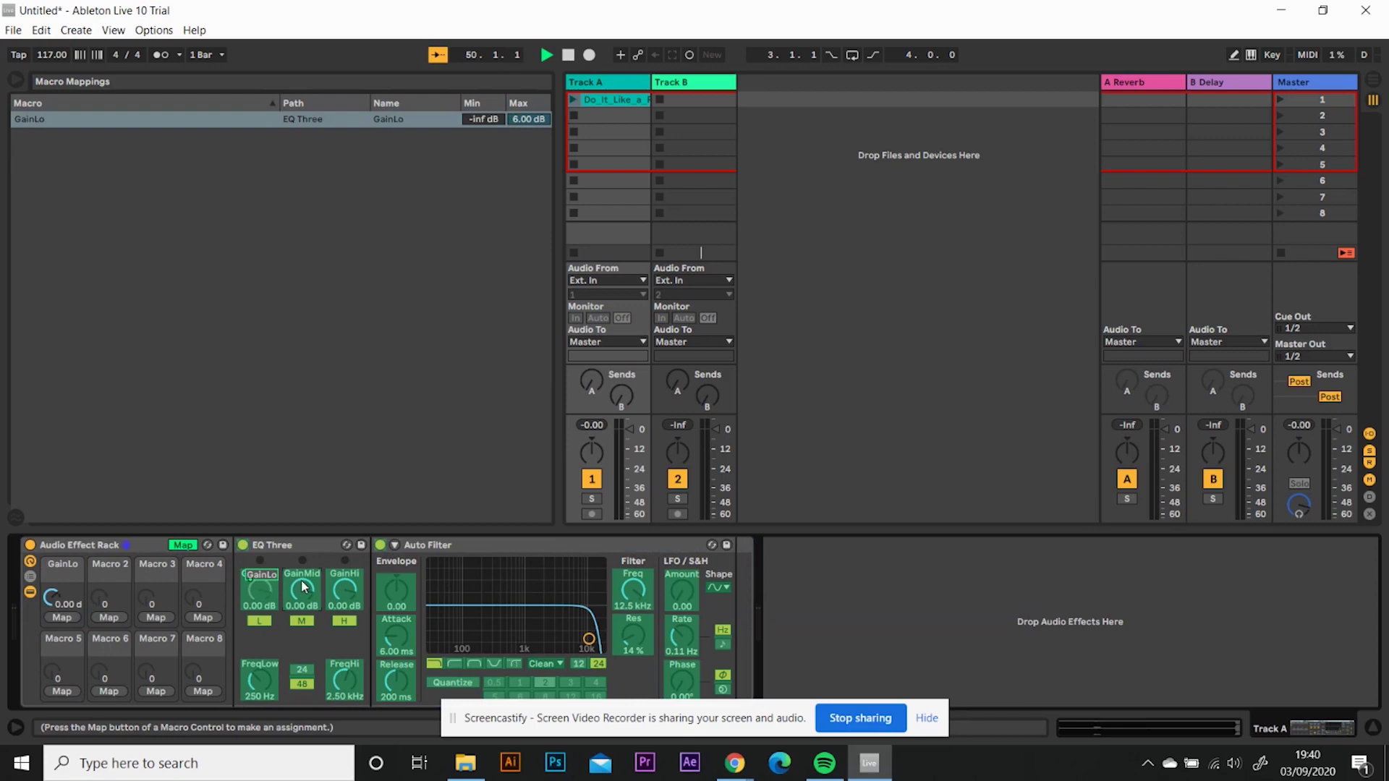
pyautogui.click(110, 618)
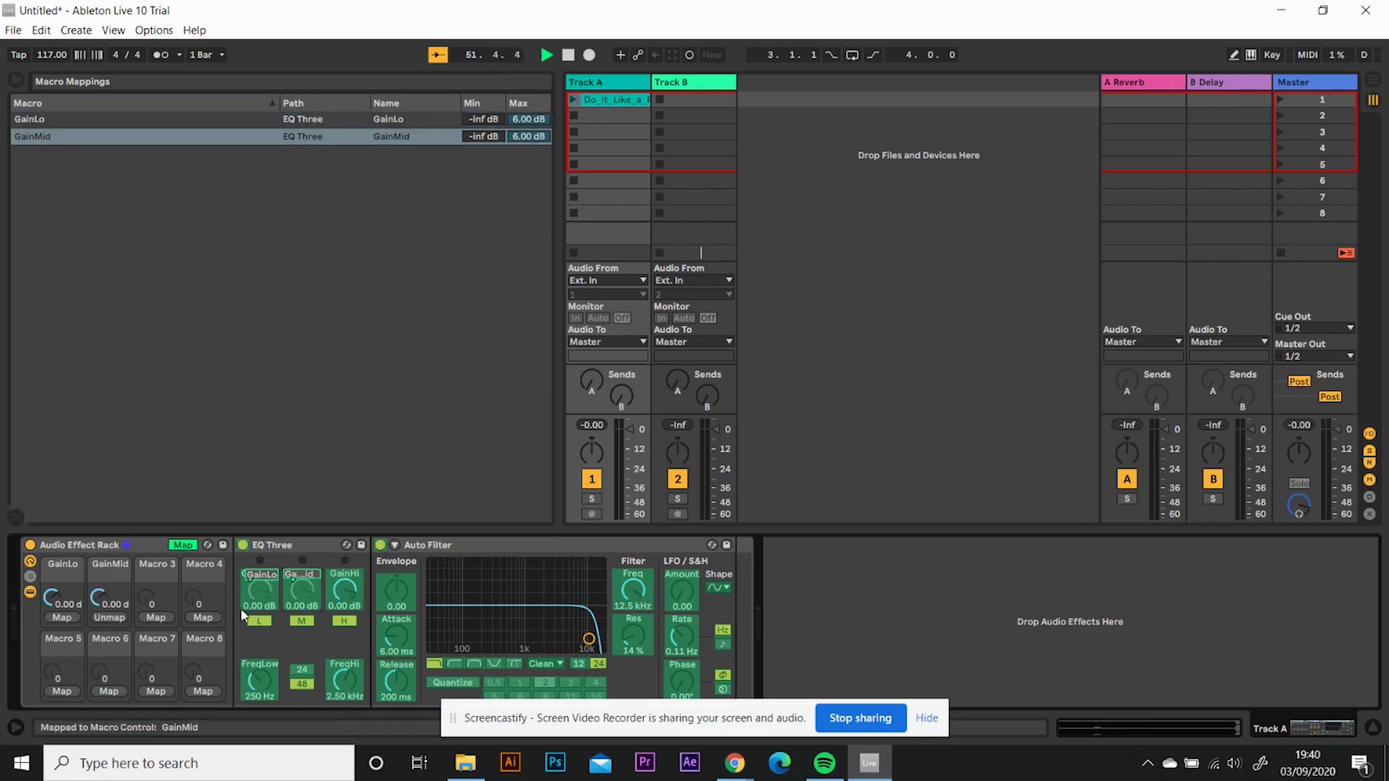
pyautogui.click(352, 597)
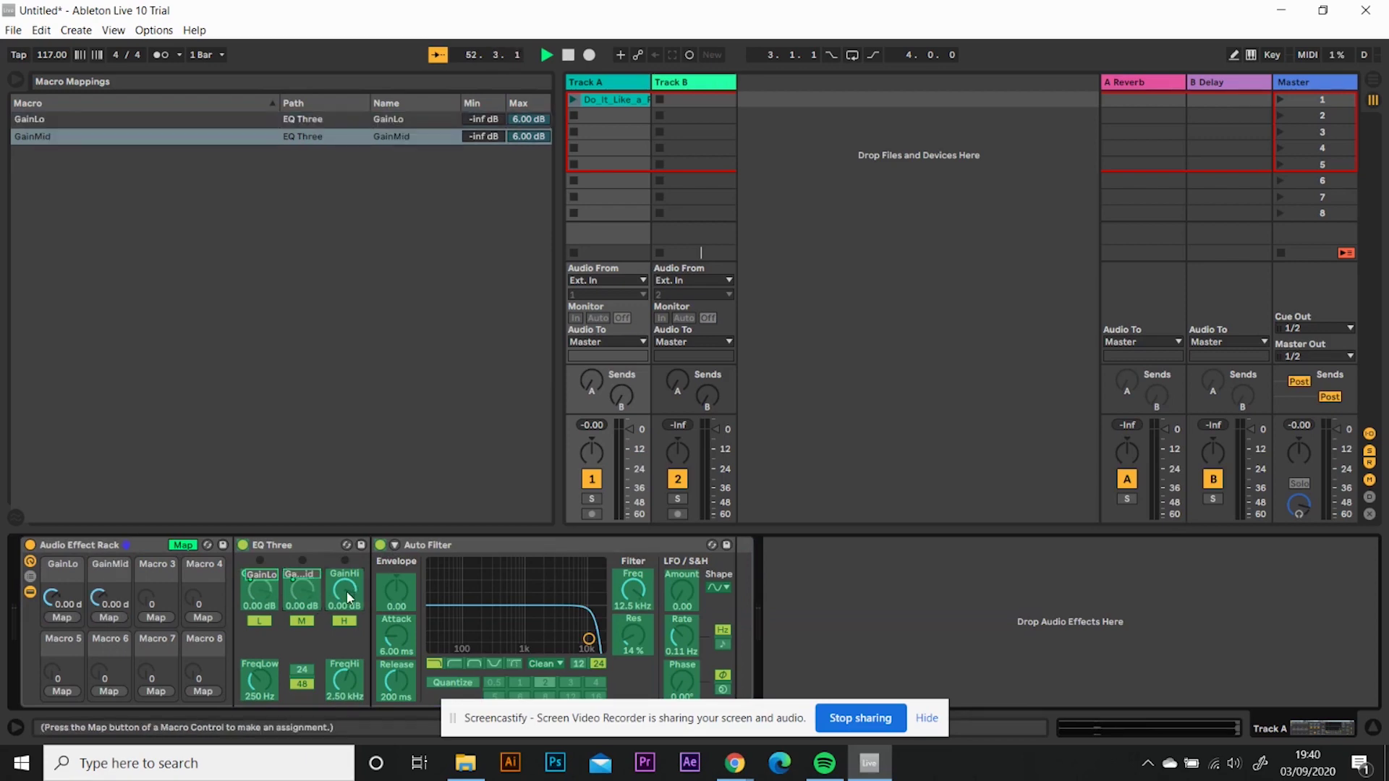
pyautogui.click(162, 619)
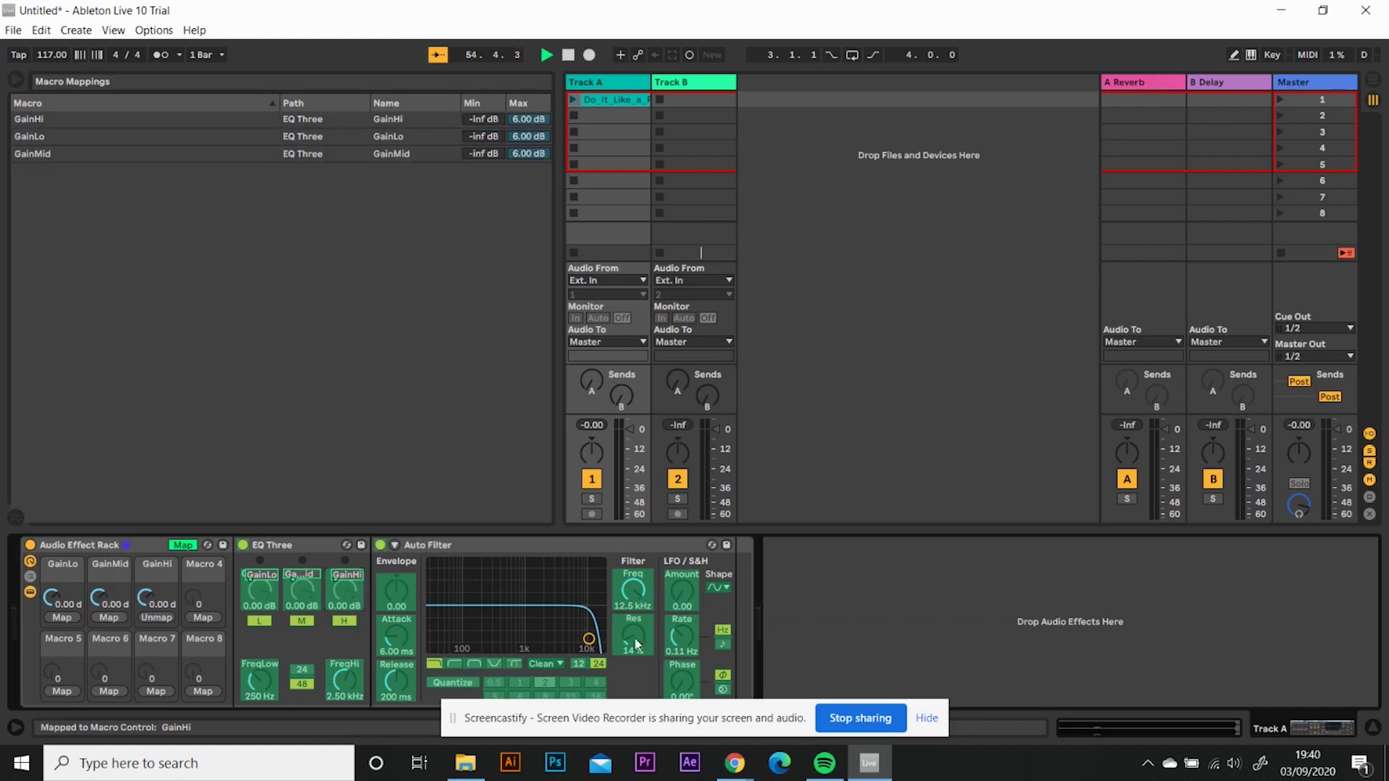
pyautogui.click(633, 587)
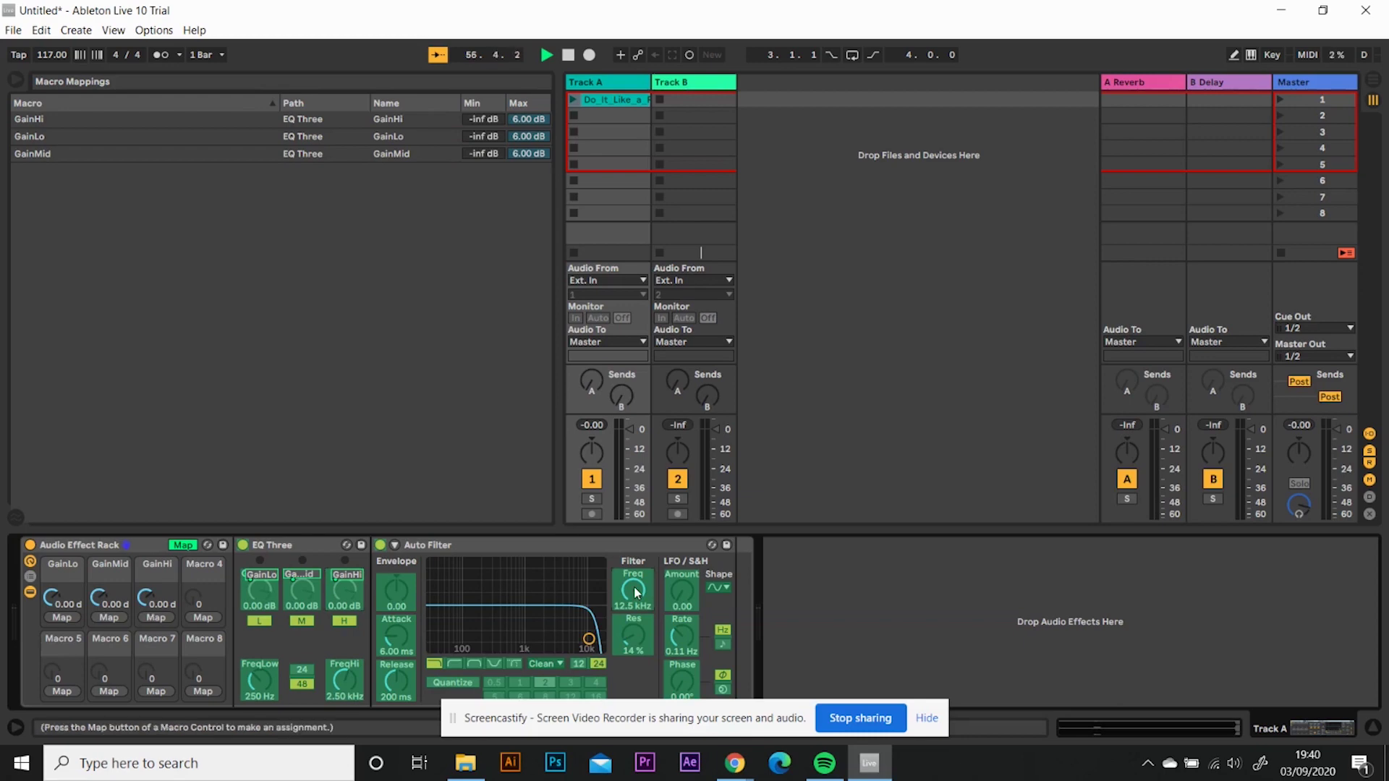
pyautogui.click(205, 619)
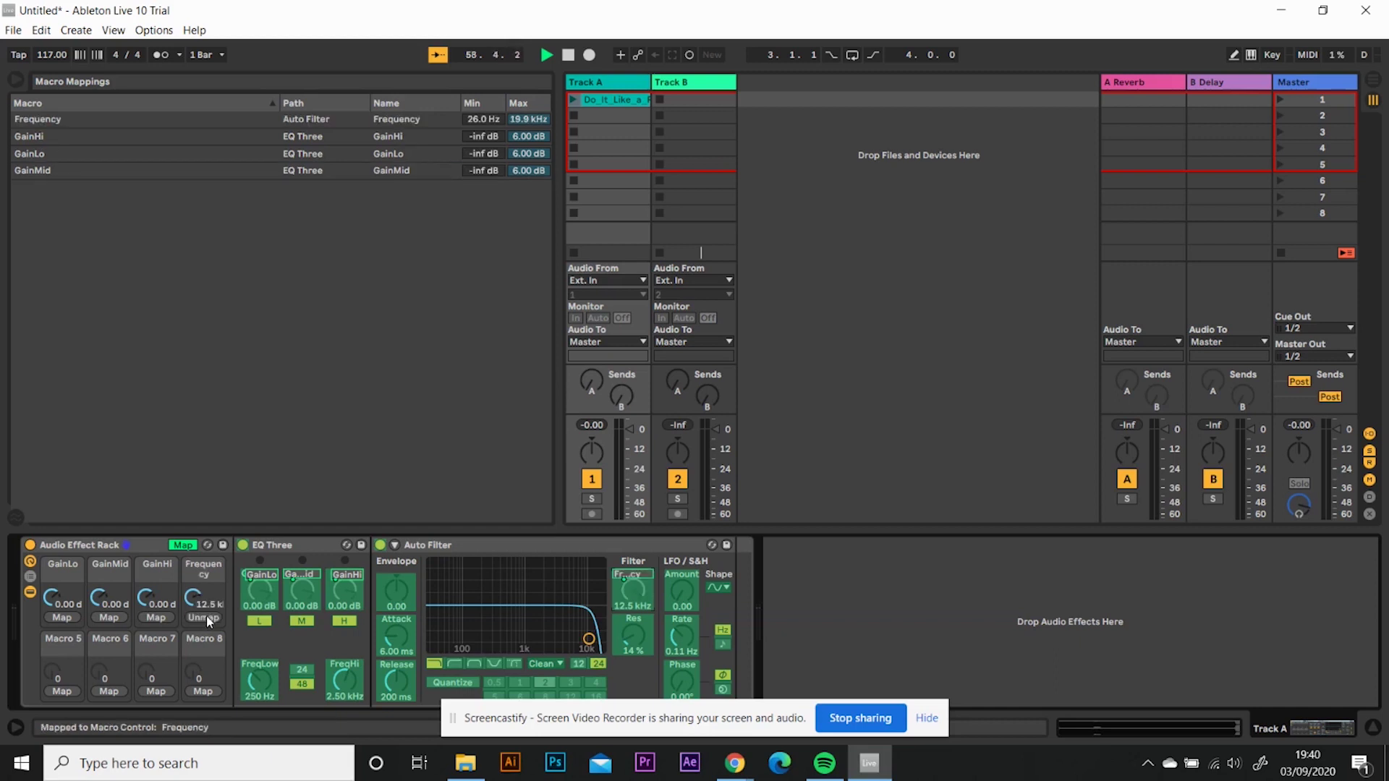
pyautogui.click(183, 546)
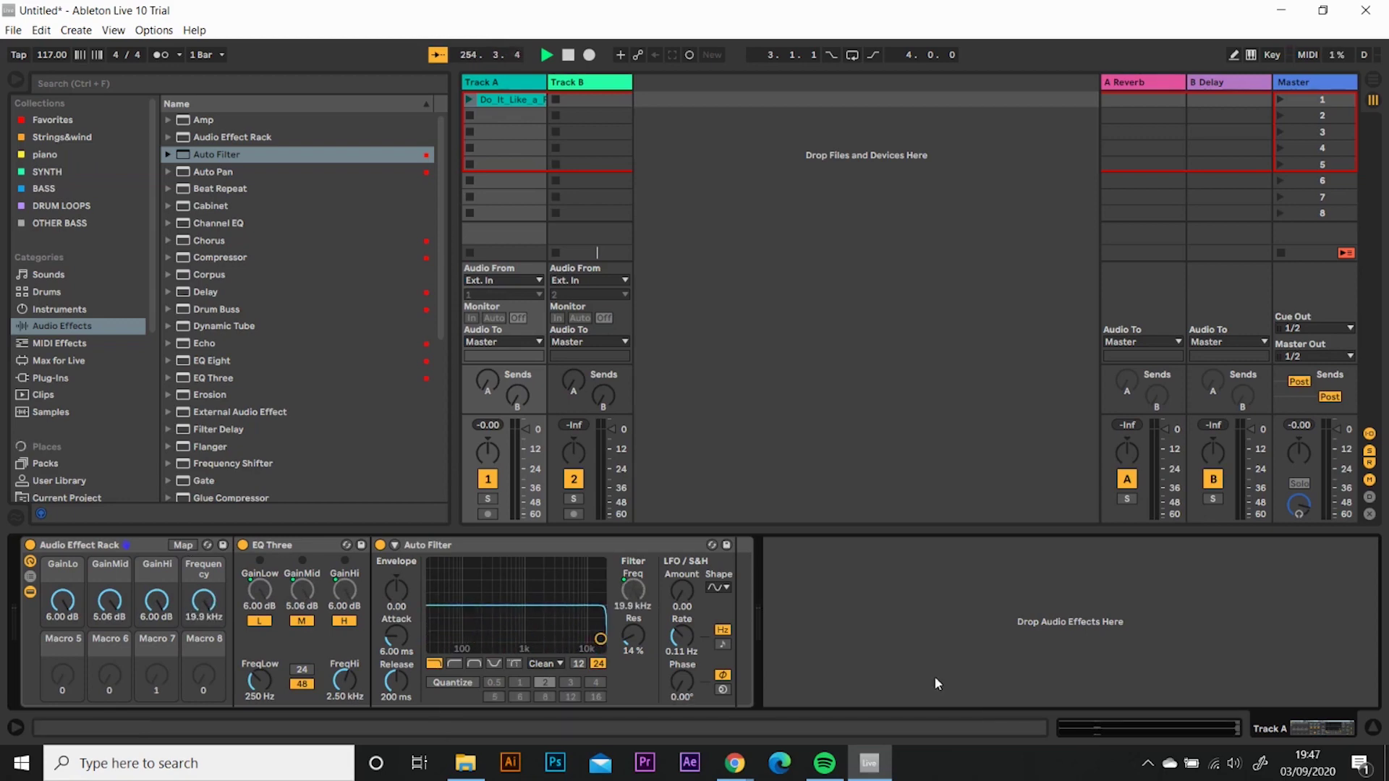
# Set the GainHi, GainLo and GainMid mapping maximums to 0 dB
pyautogui.click(186, 546)
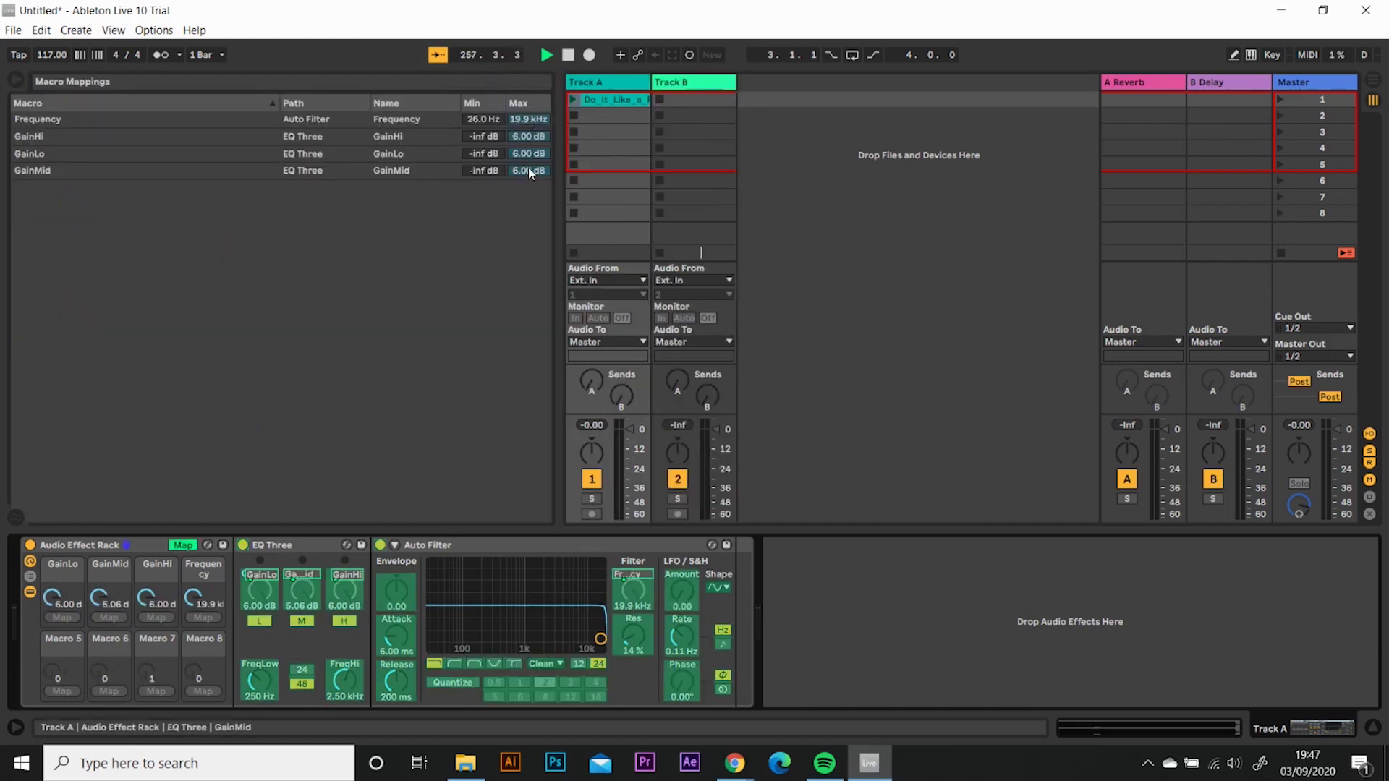
pyautogui.click(529, 137)
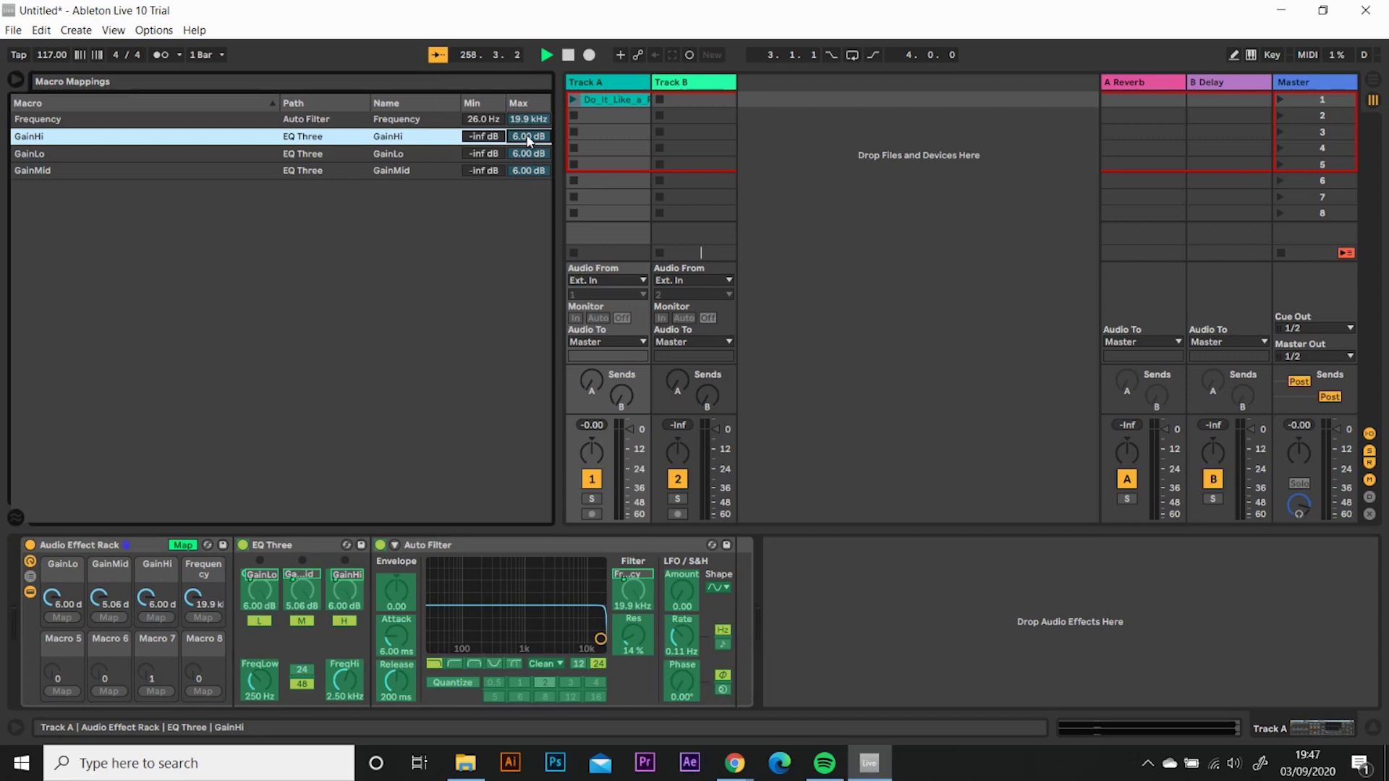
pyautogui.write('0')
pyautogui.click(528, 155)
pyautogui.write('0')
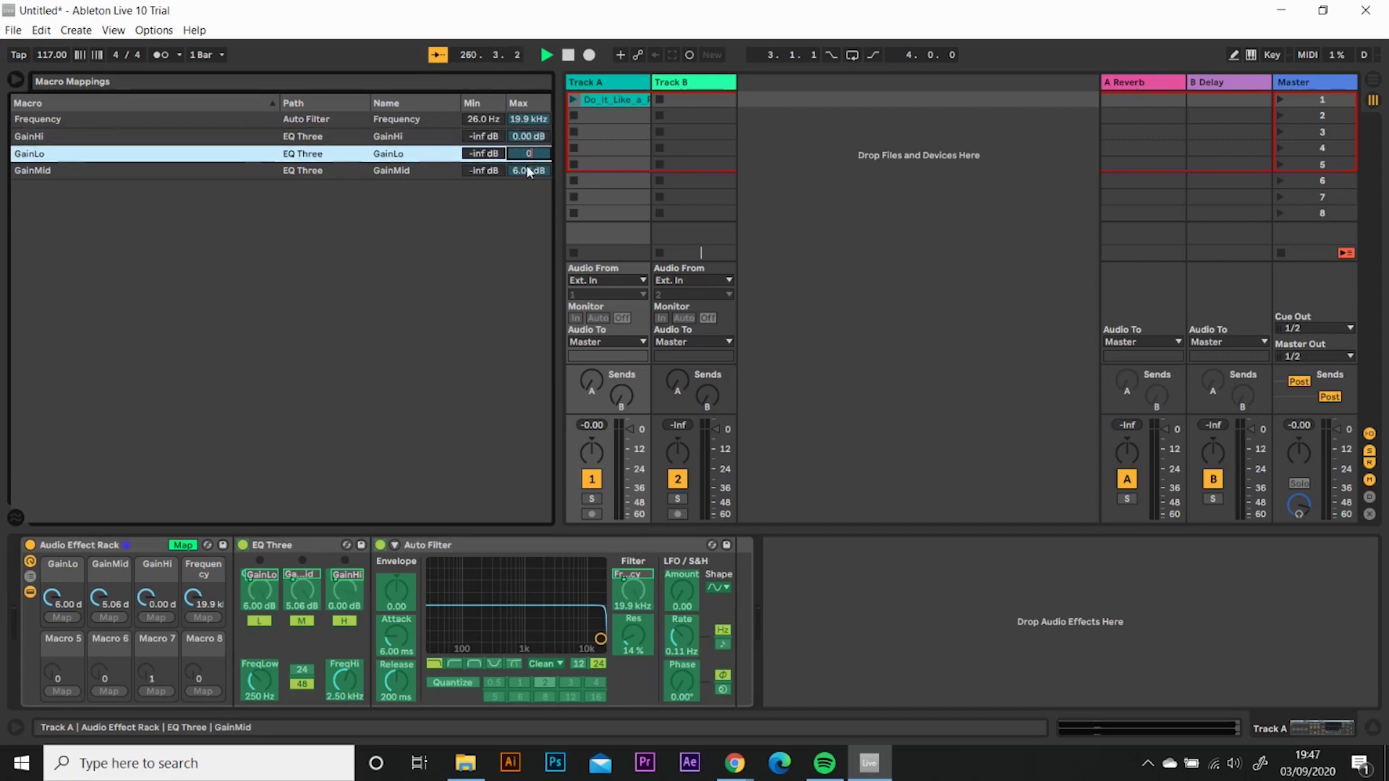
pyautogui.click(528, 170)
pyautogui.write('0')
pyautogui.press('Return')
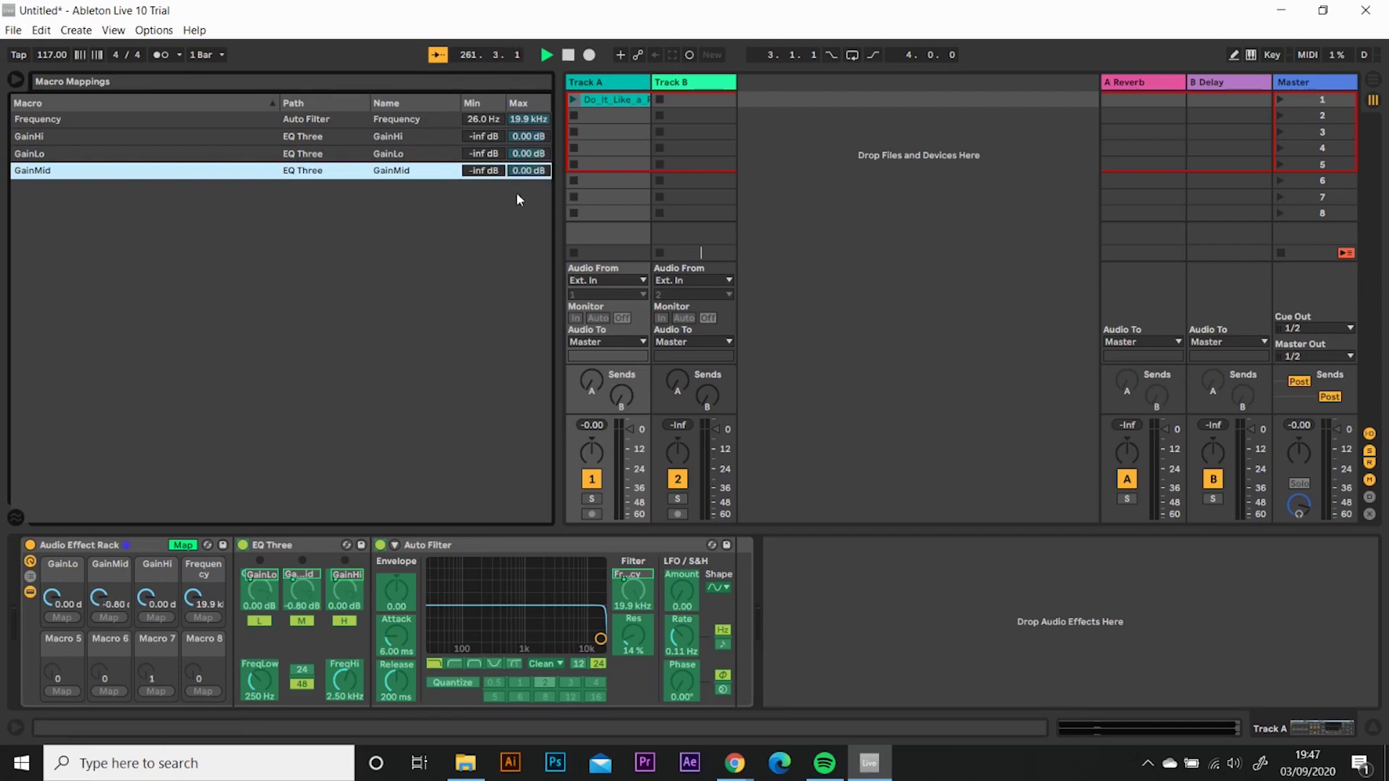
# Cap the Frequency mapping's maximum at 12.5 kHz
pyautogui.click(528, 120)
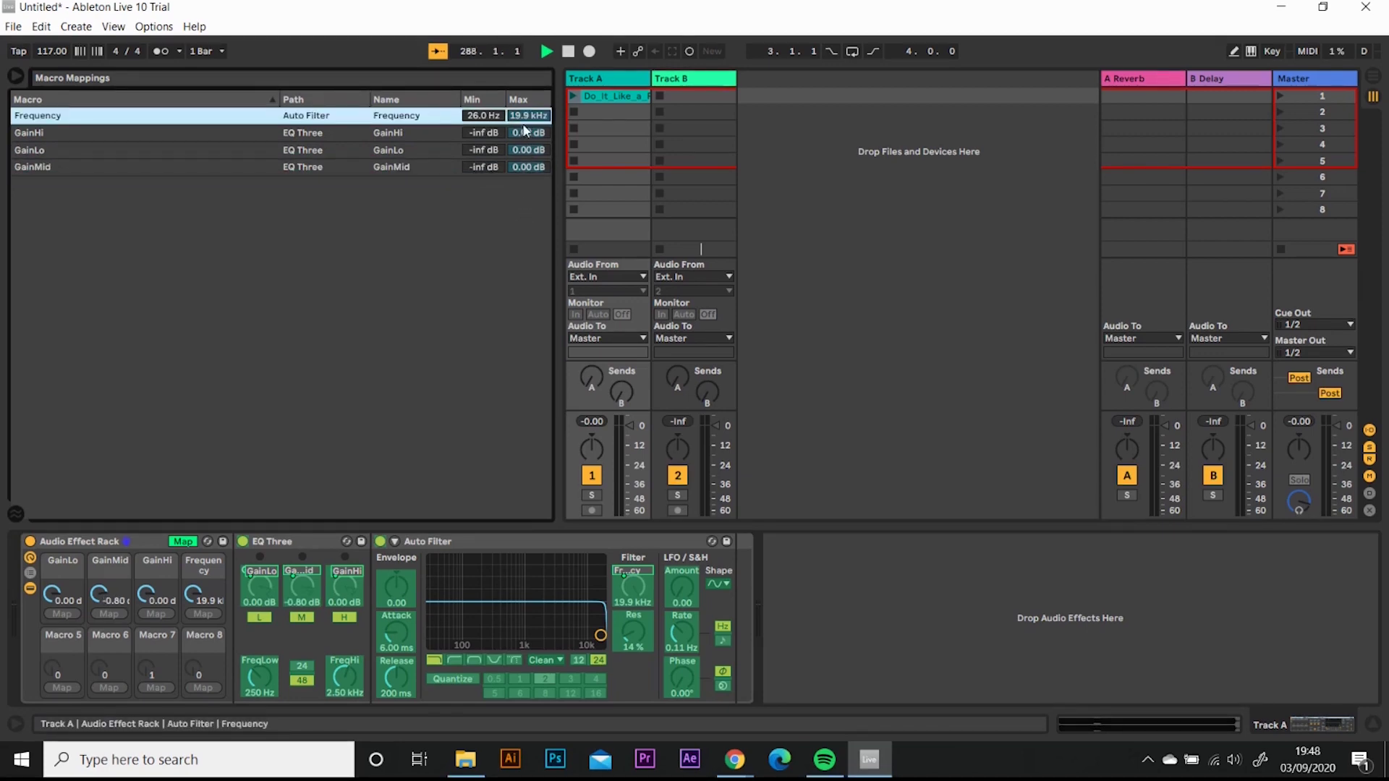
pyautogui.scroll(-5, 521, 118)
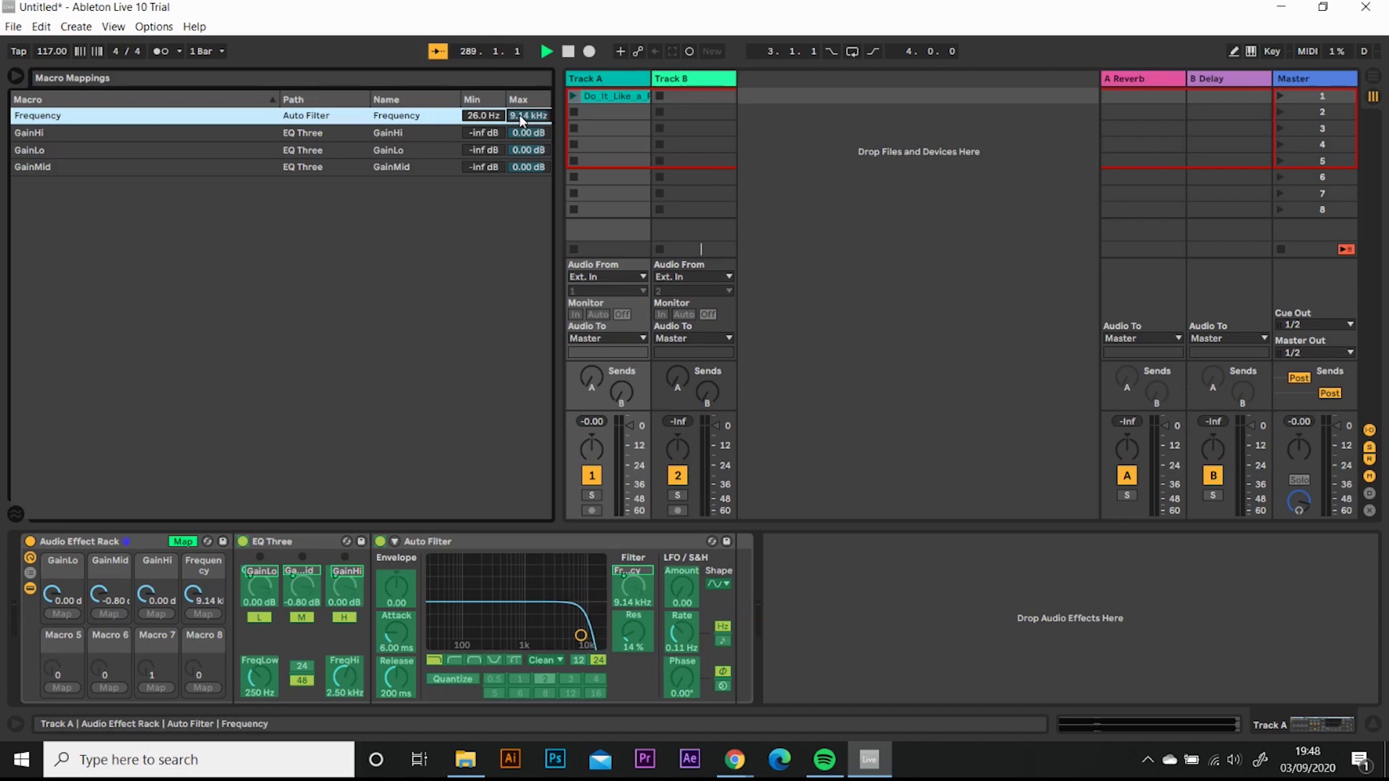
pyautogui.scroll(3, 521, 117)
pyautogui.scroll(1, 521, 119)
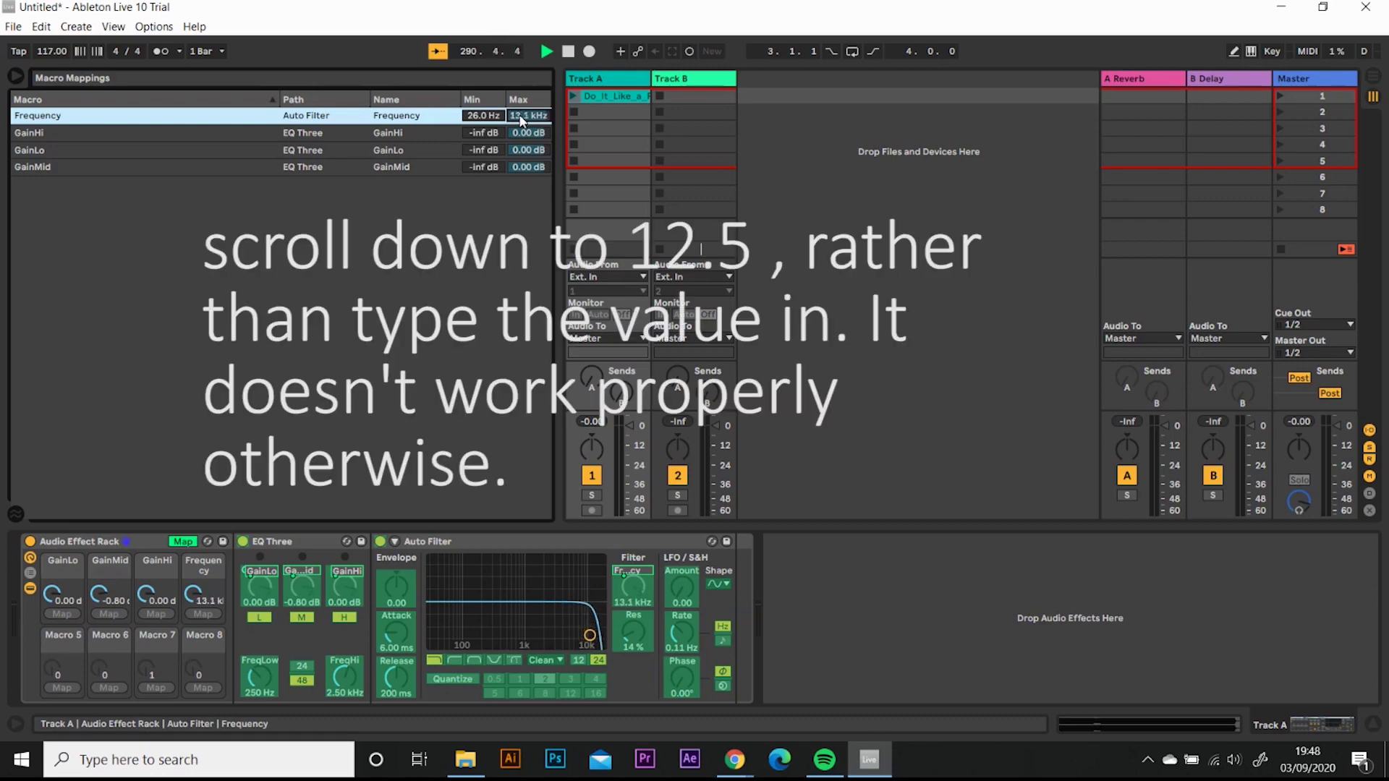
pyautogui.scroll(-1, 522, 120)
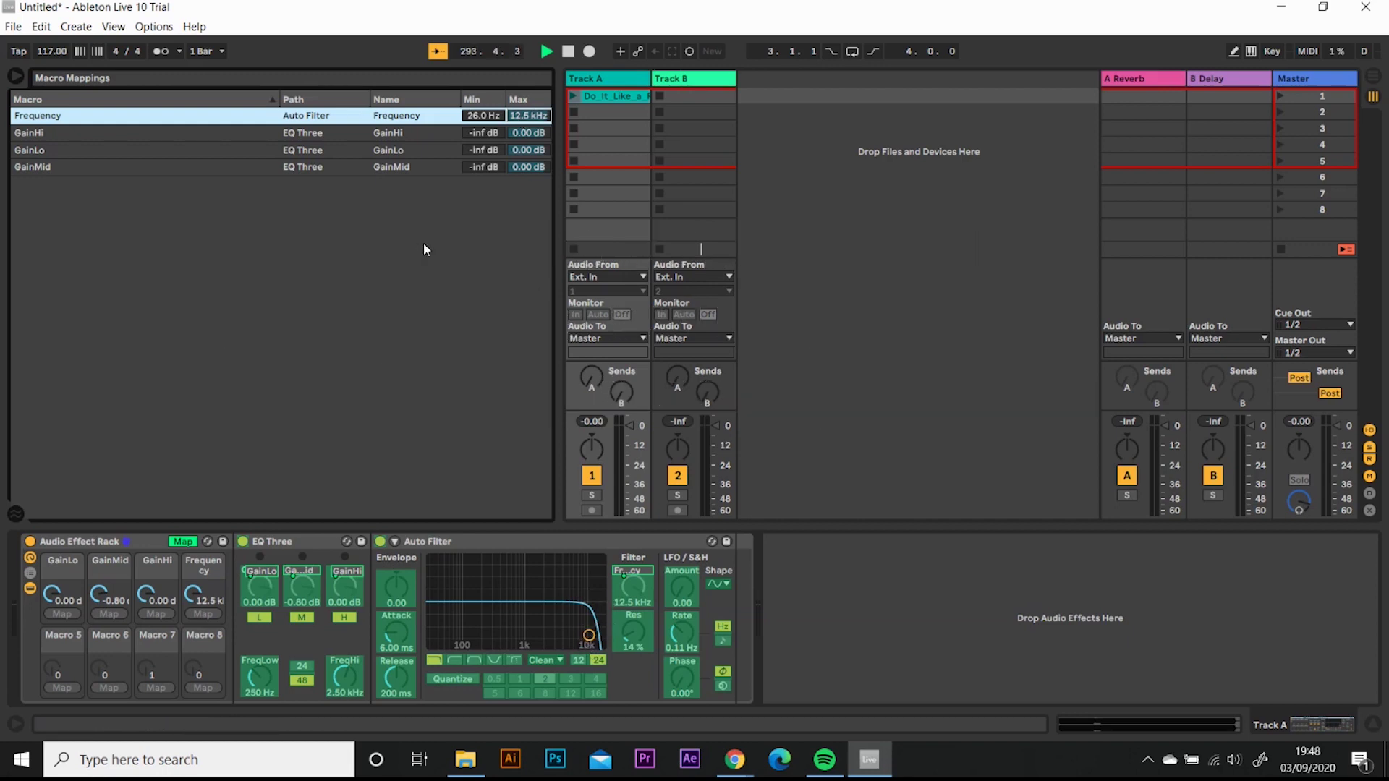
# MIDI-map the Frequency macro and Track A's volume fader to the controller's CC 7
pyautogui.click(183, 542)
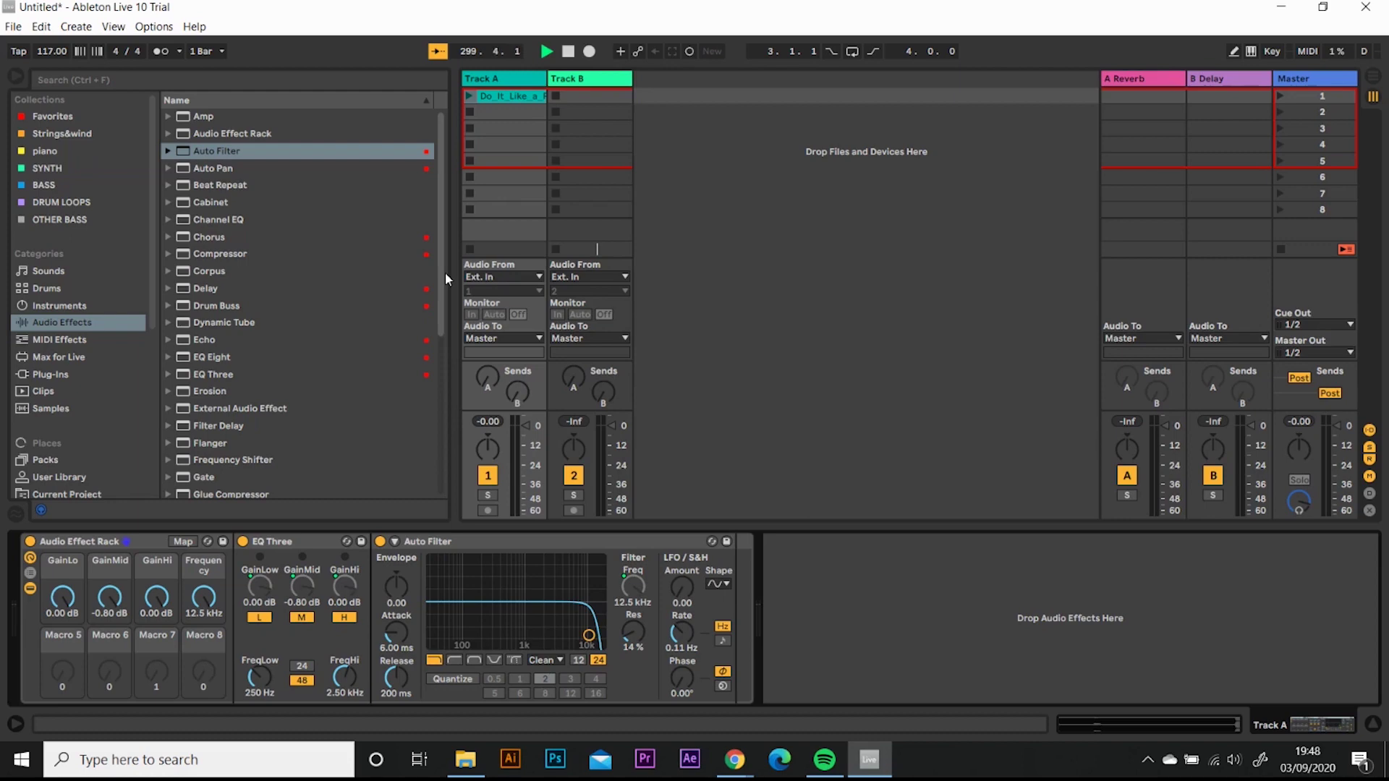
pyautogui.hotkey('ctrl', 'm')
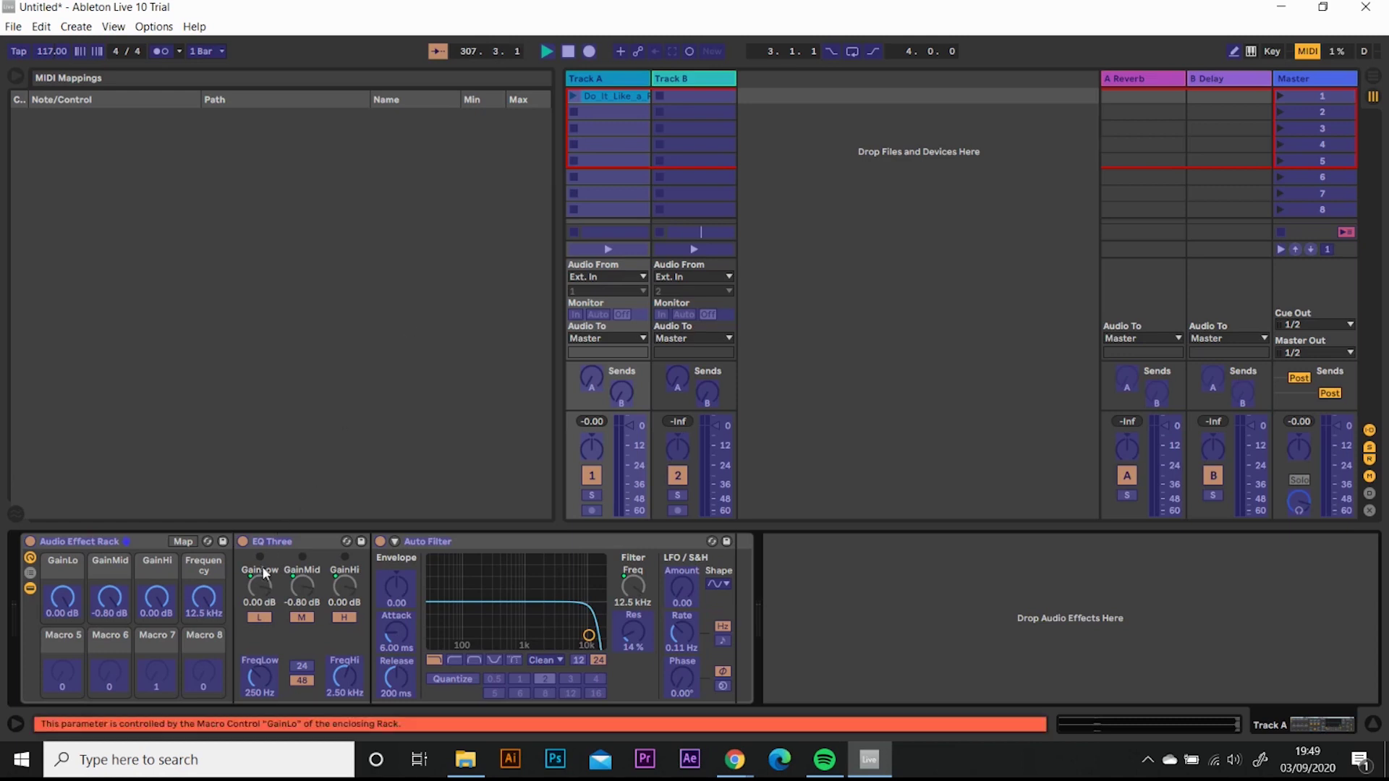
pyautogui.click(201, 600)
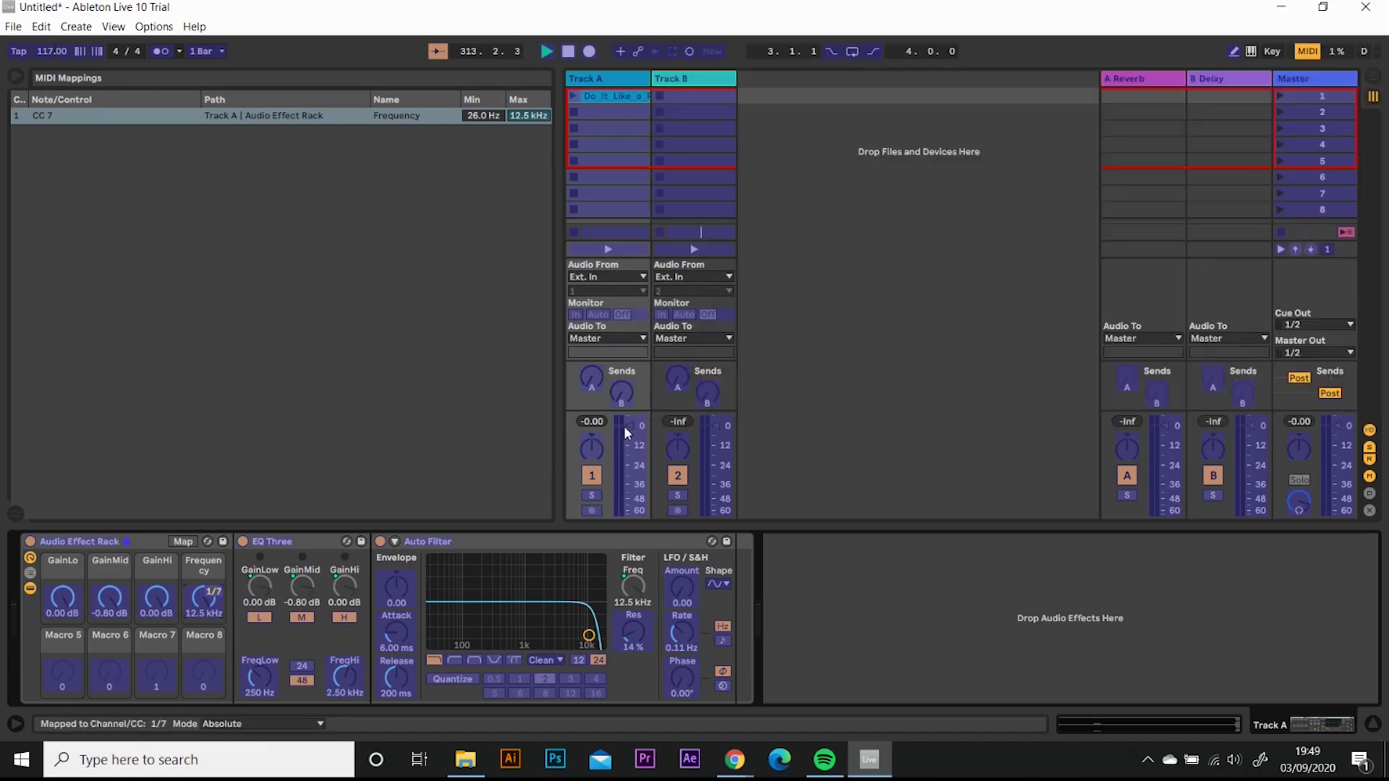
pyautogui.click(623, 427)
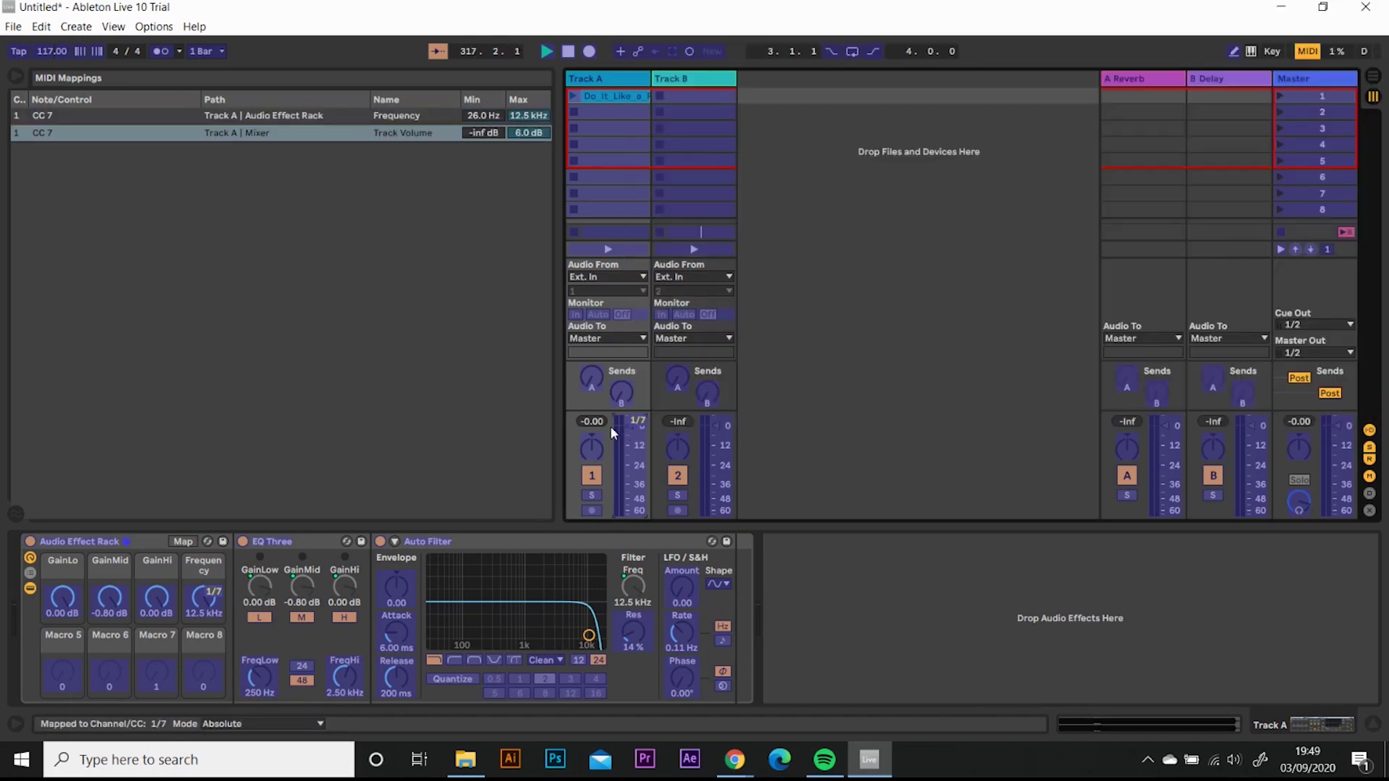
pyautogui.hotkey('ctrl', 'm')
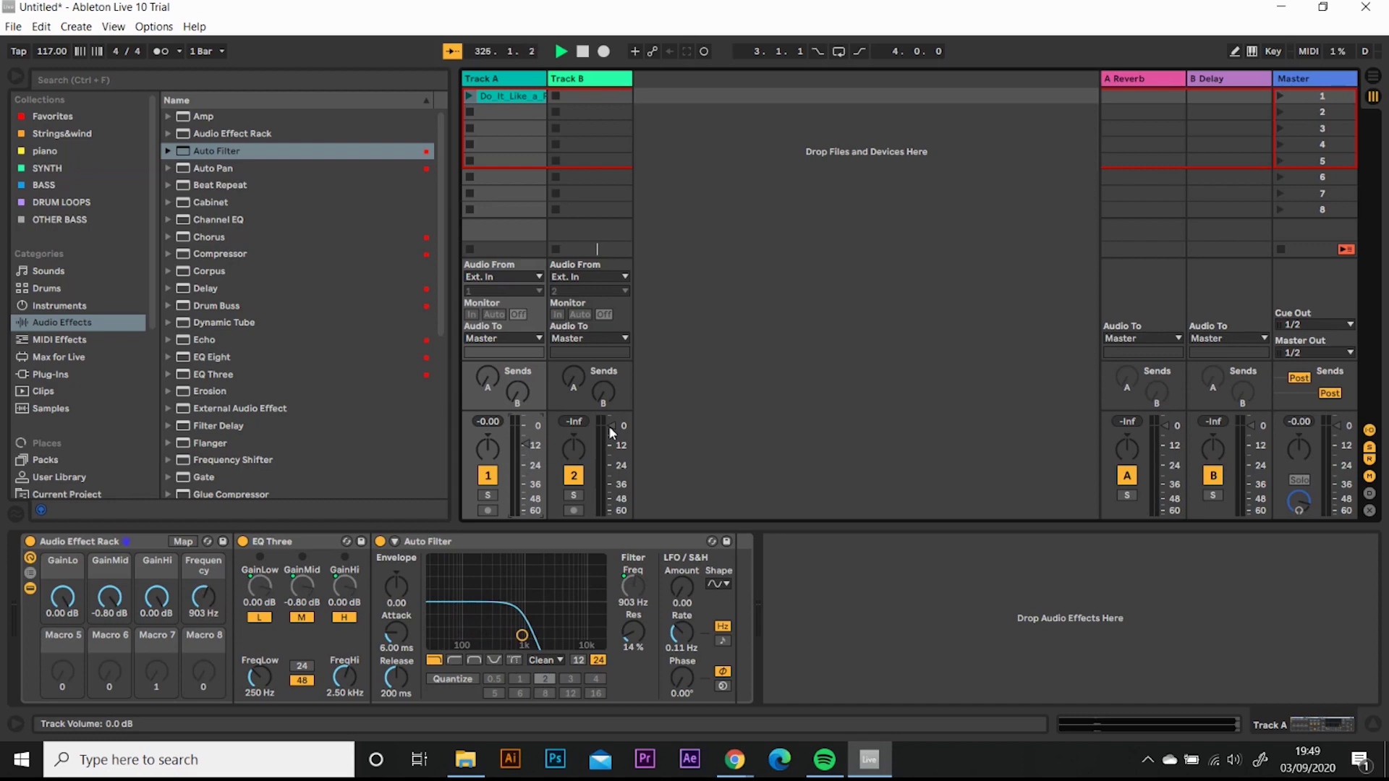
# Set the Track Volume mapping's maximum to 0.0 dB in Track A's MIDI Mappings list
pyautogui.hotkey('ctrl', 'm')
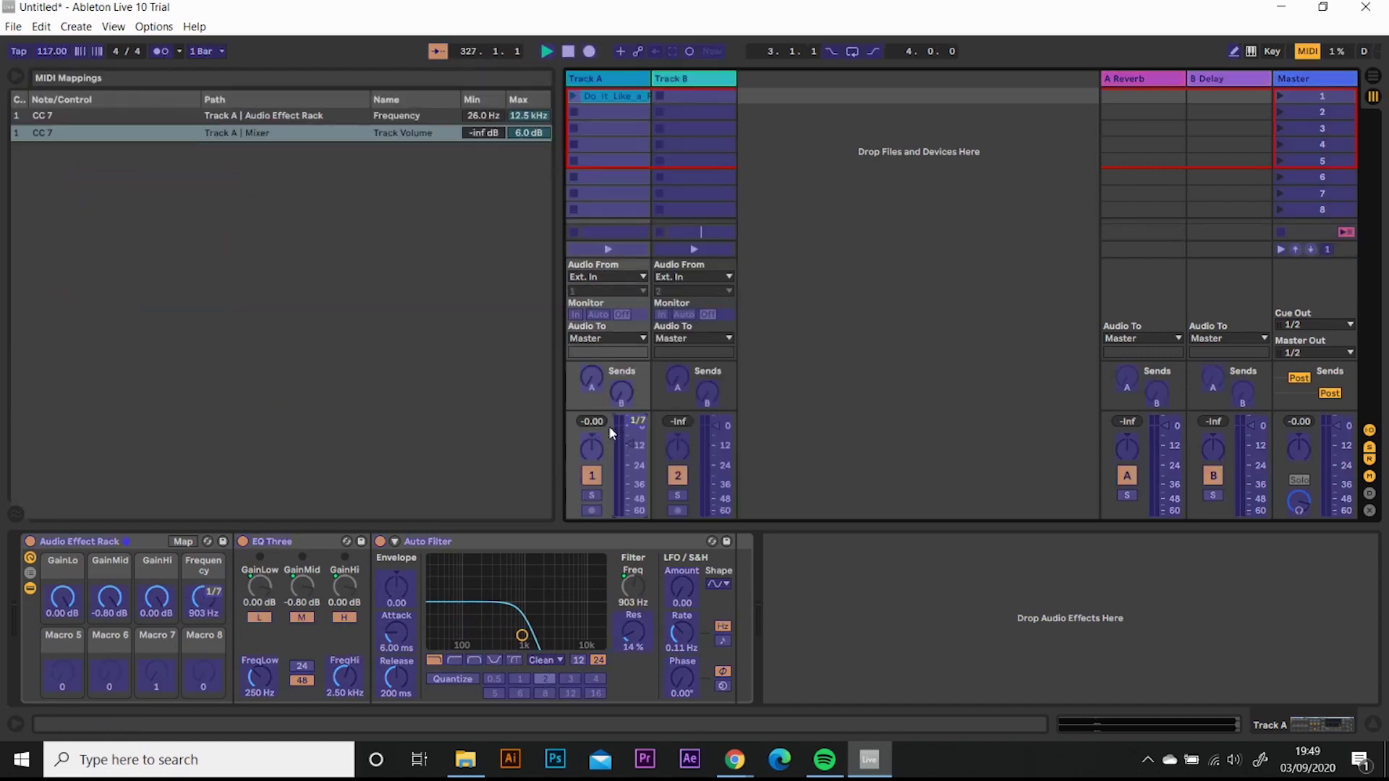
pyautogui.click(526, 135)
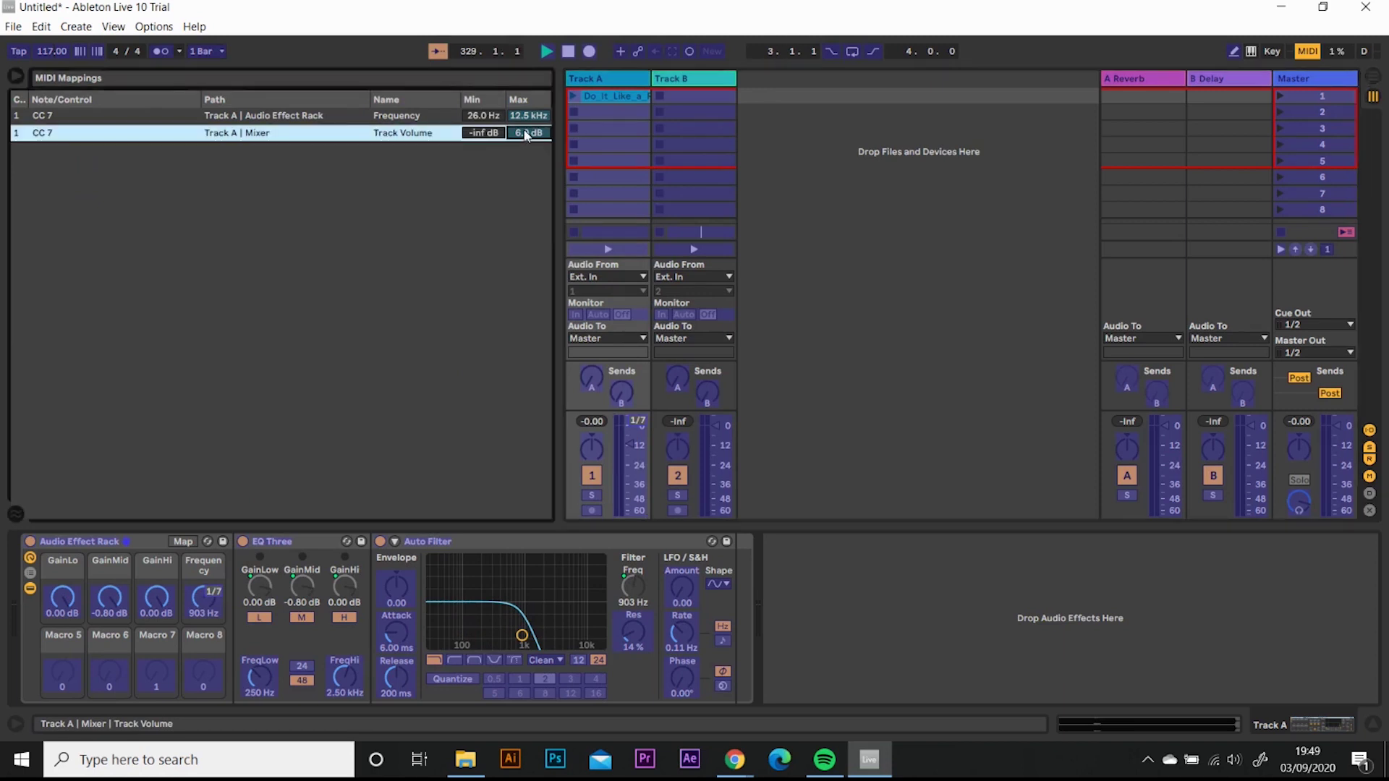
pyautogui.write('0')
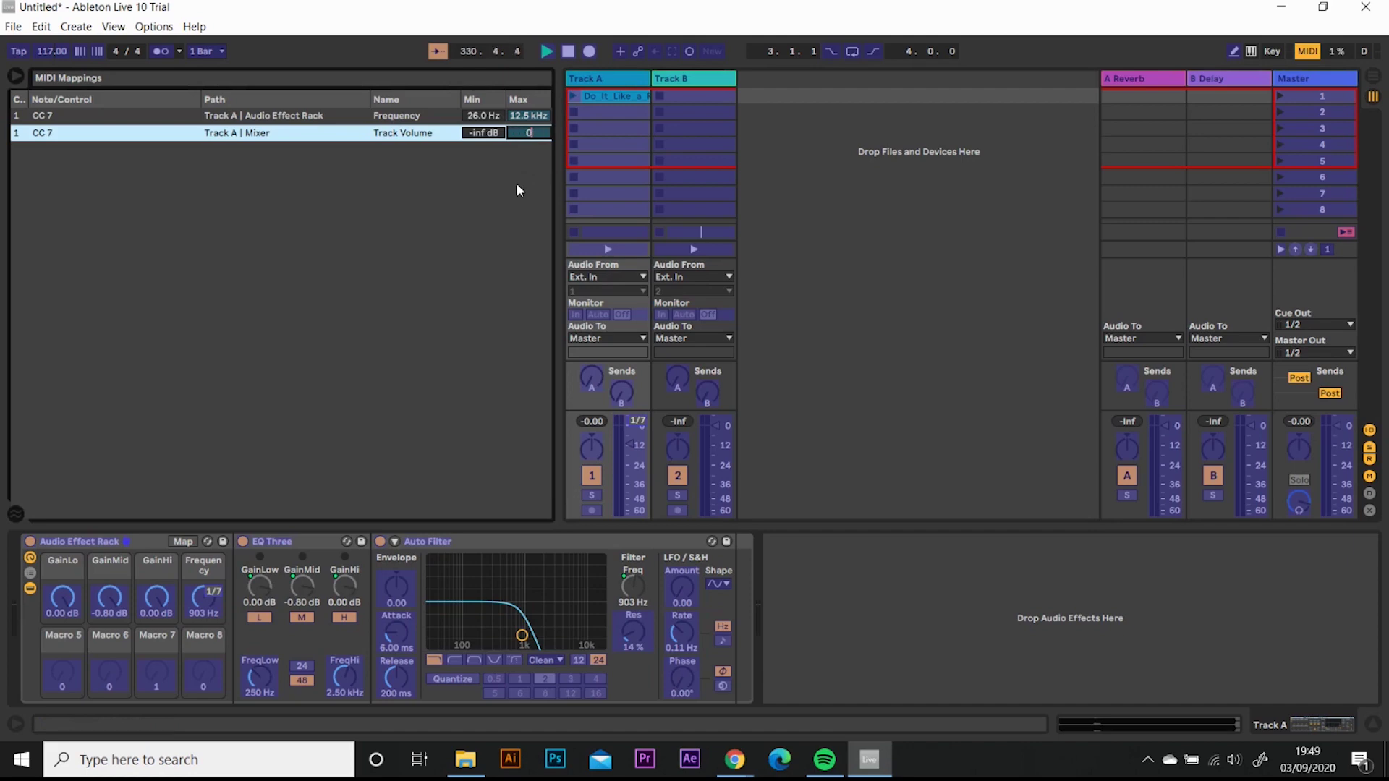
pyautogui.press('Return')
pyautogui.hotkey('ctrl', 'm')
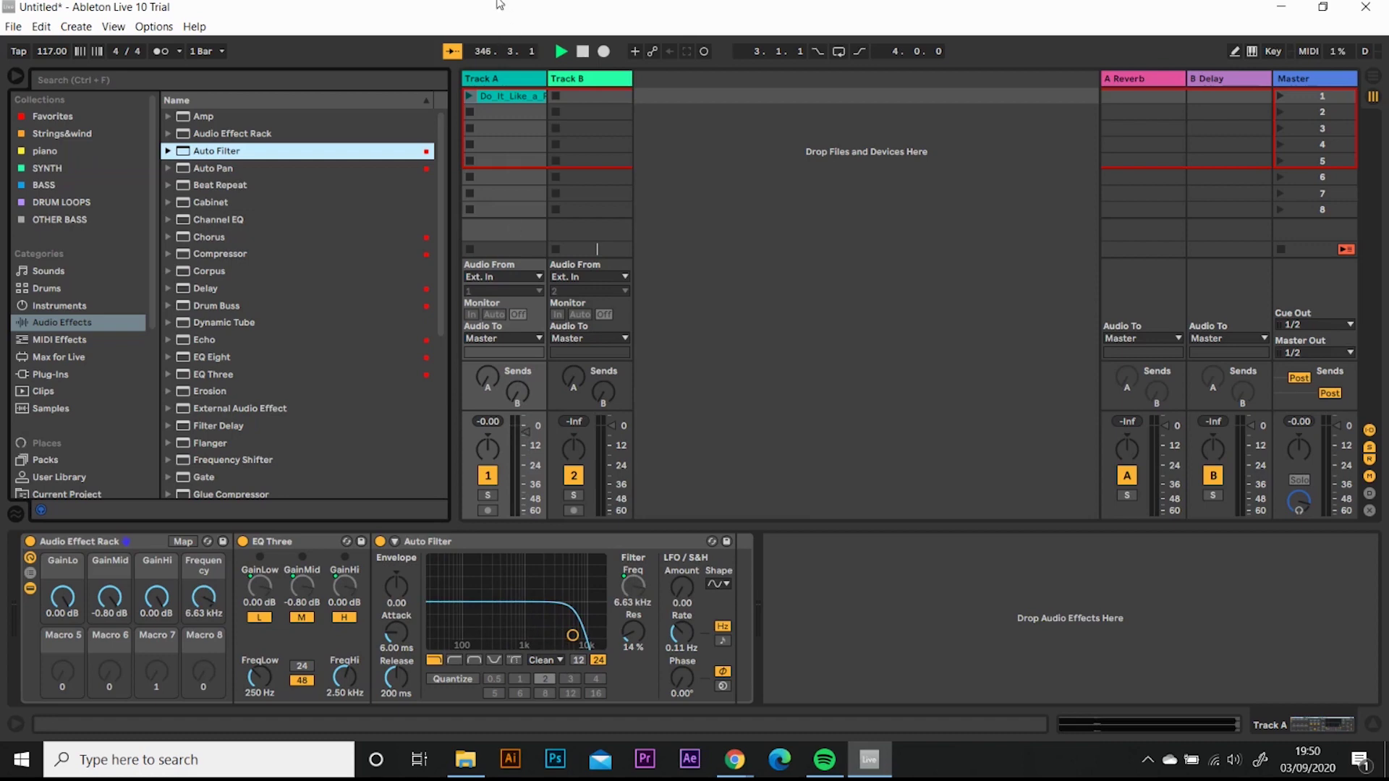
# Play Track A's Do_It_Like_a_Roman clip to test the mapped controls, then stop it
pyautogui.click(471, 95)
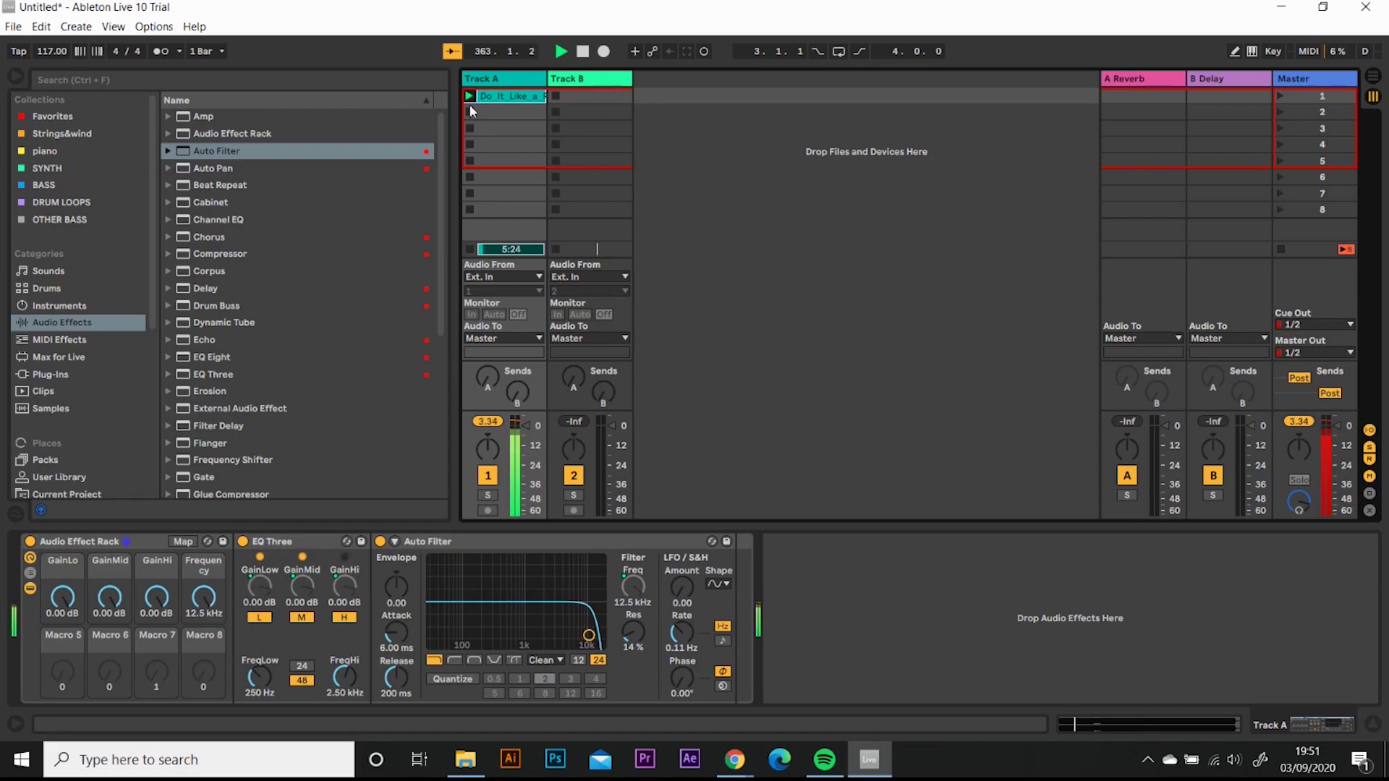
pyautogui.click(470, 111)
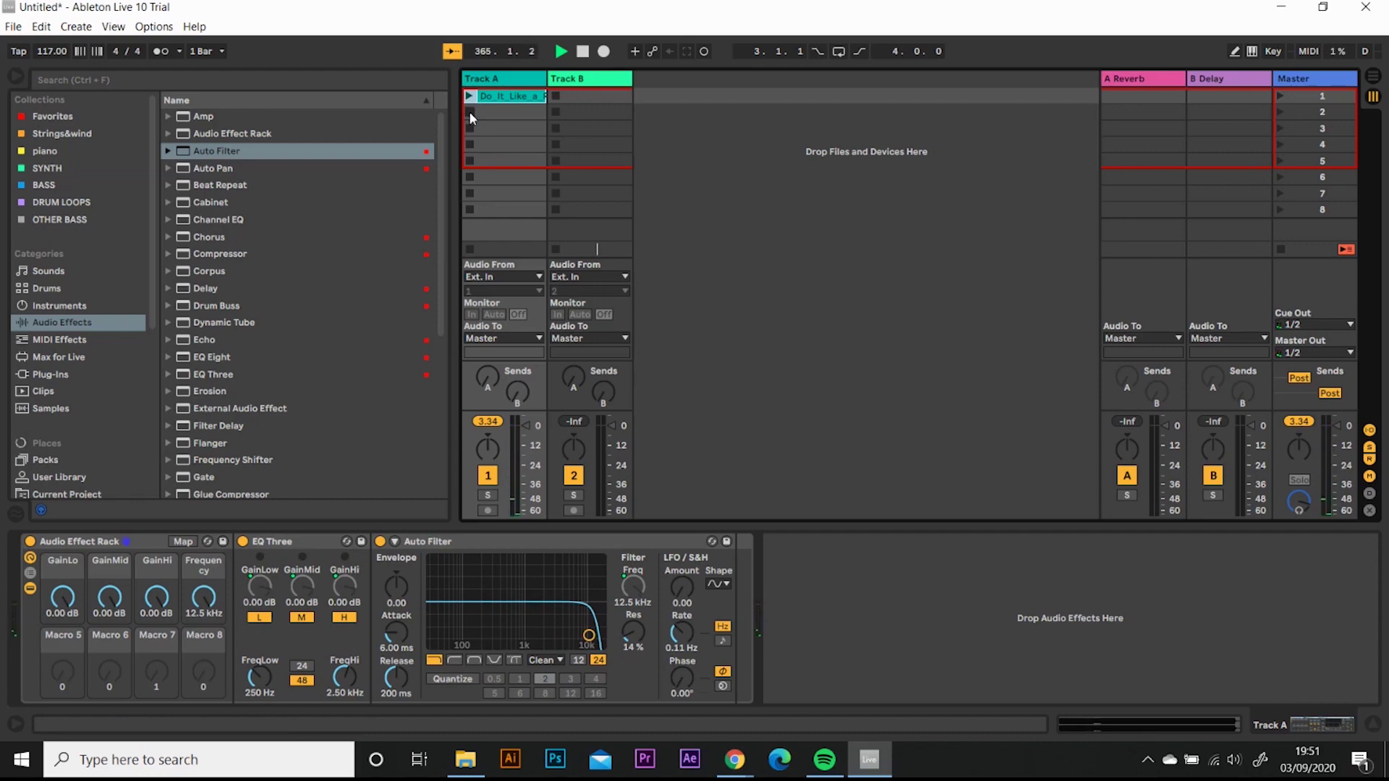
# Show the rack's chains and stretch the chain select zone across 0–127
pyautogui.click(30, 574)
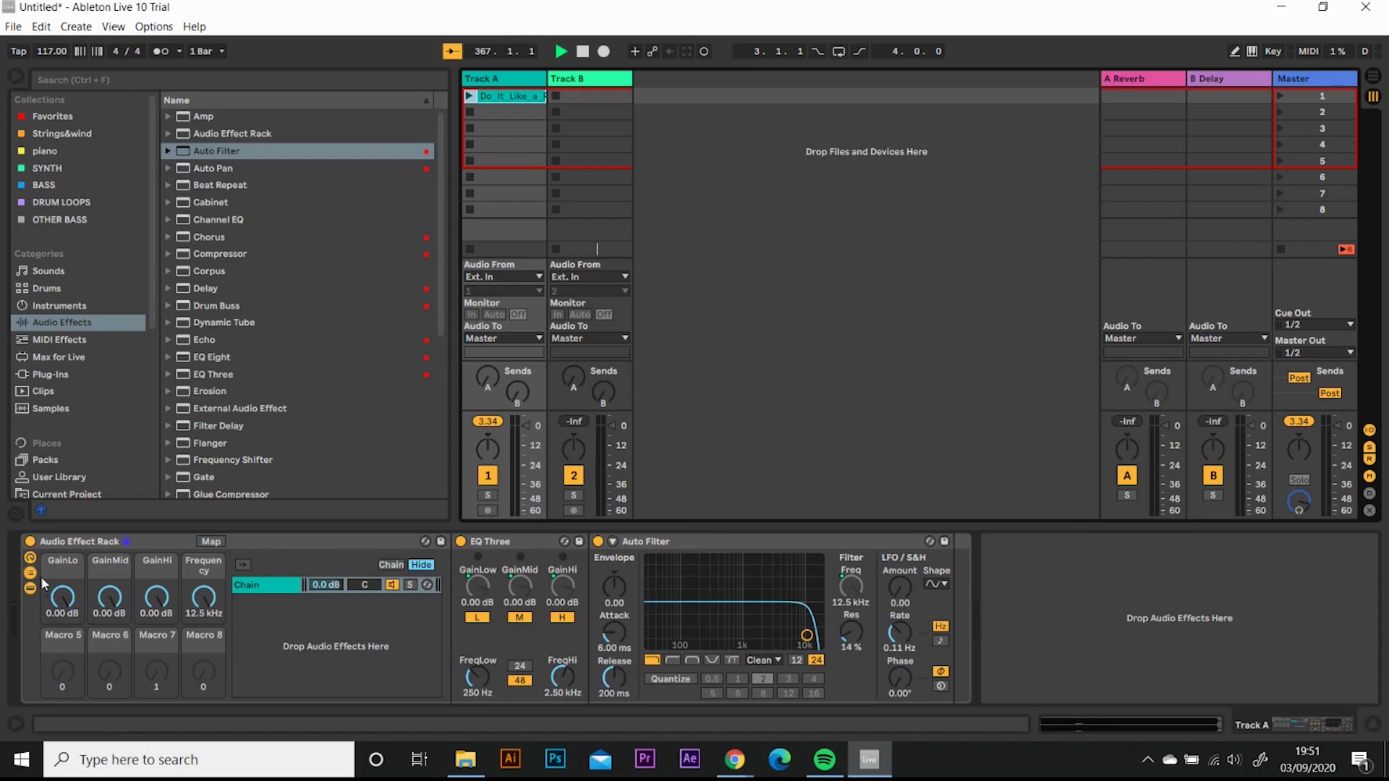
pyautogui.click(390, 564)
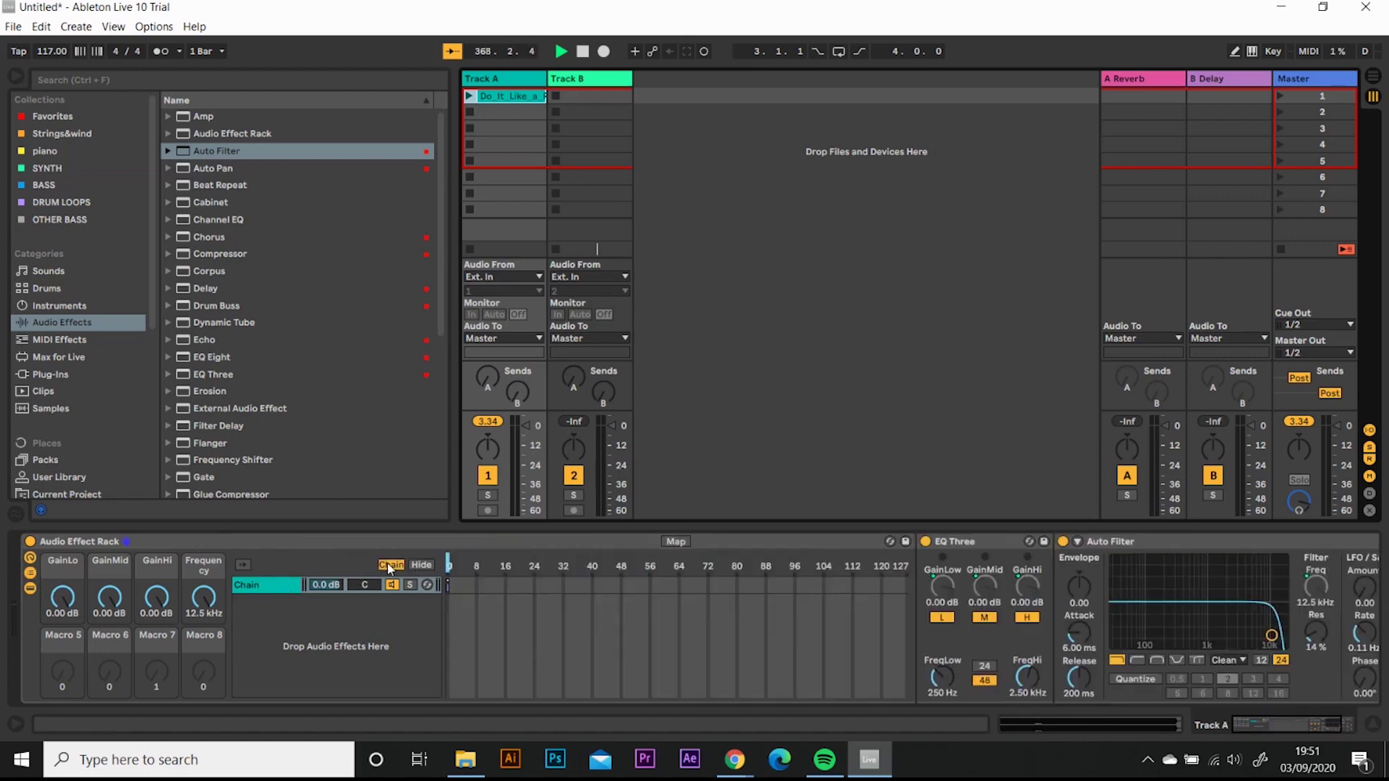
pyautogui.click(449, 587)
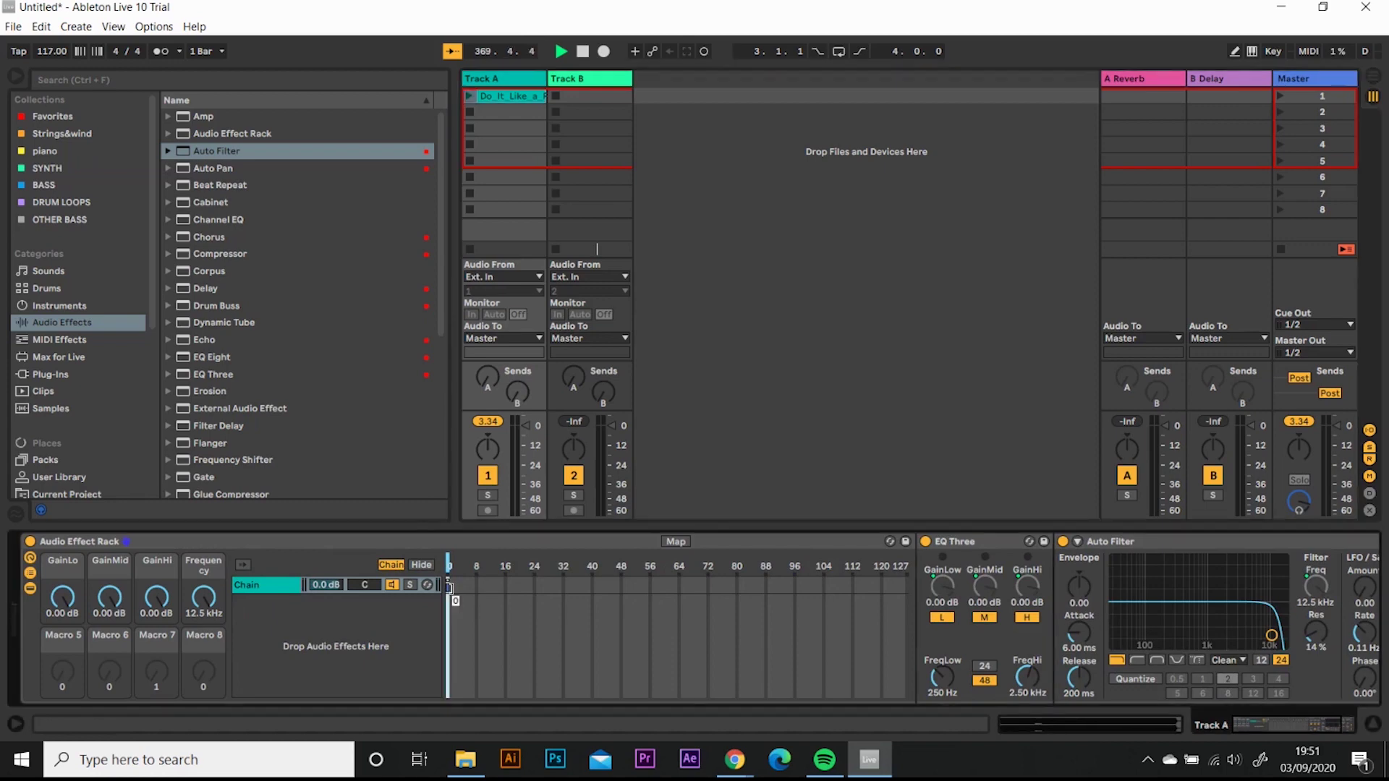
pyautogui.moveTo(449, 587); pyautogui.dragTo(969, 596)
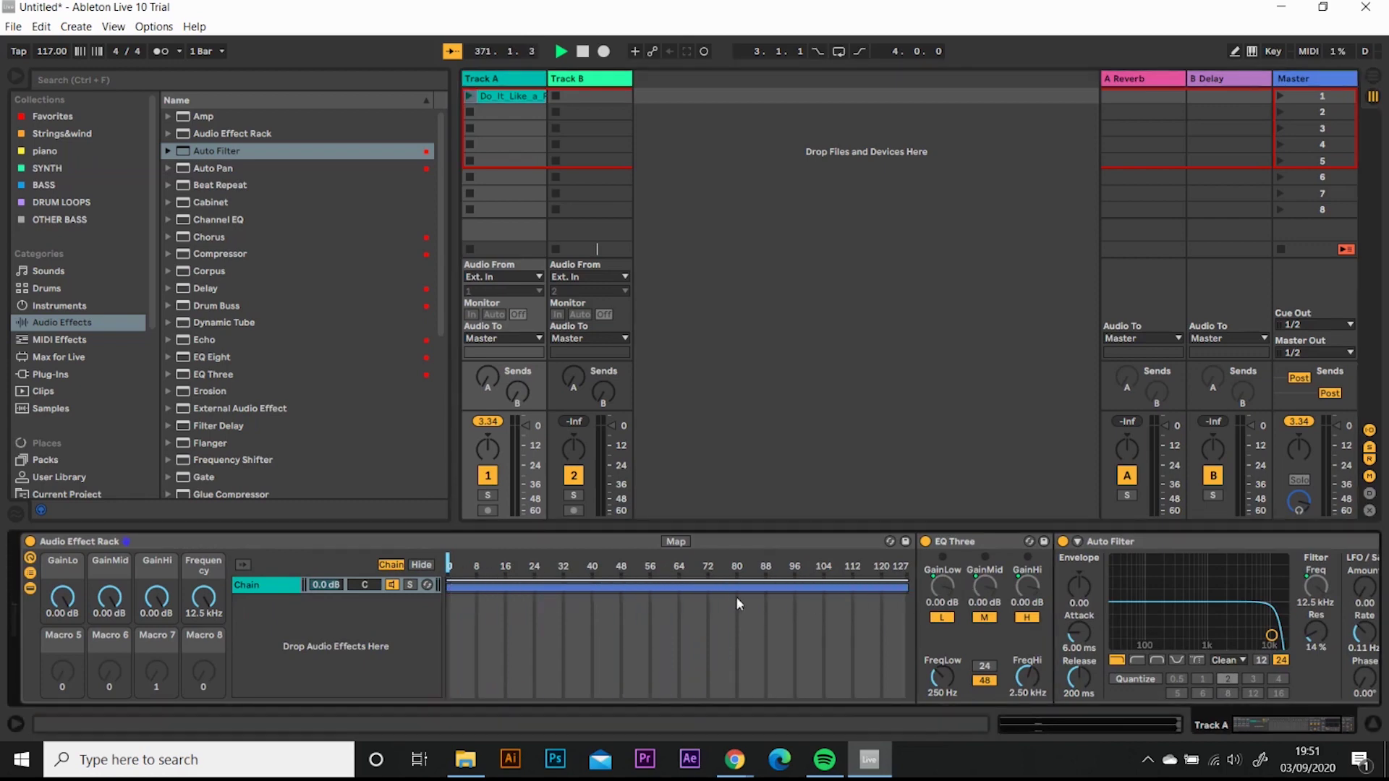
pyautogui.click(447, 588)
pyautogui.moveTo(447, 588); pyautogui.dragTo(451, 589)
# Map the rack's chain selector to an APC40 knob, then launch Track A's Do_It_Like_a_Roman clip
pyautogui.hotkey('ctrl', 'm')
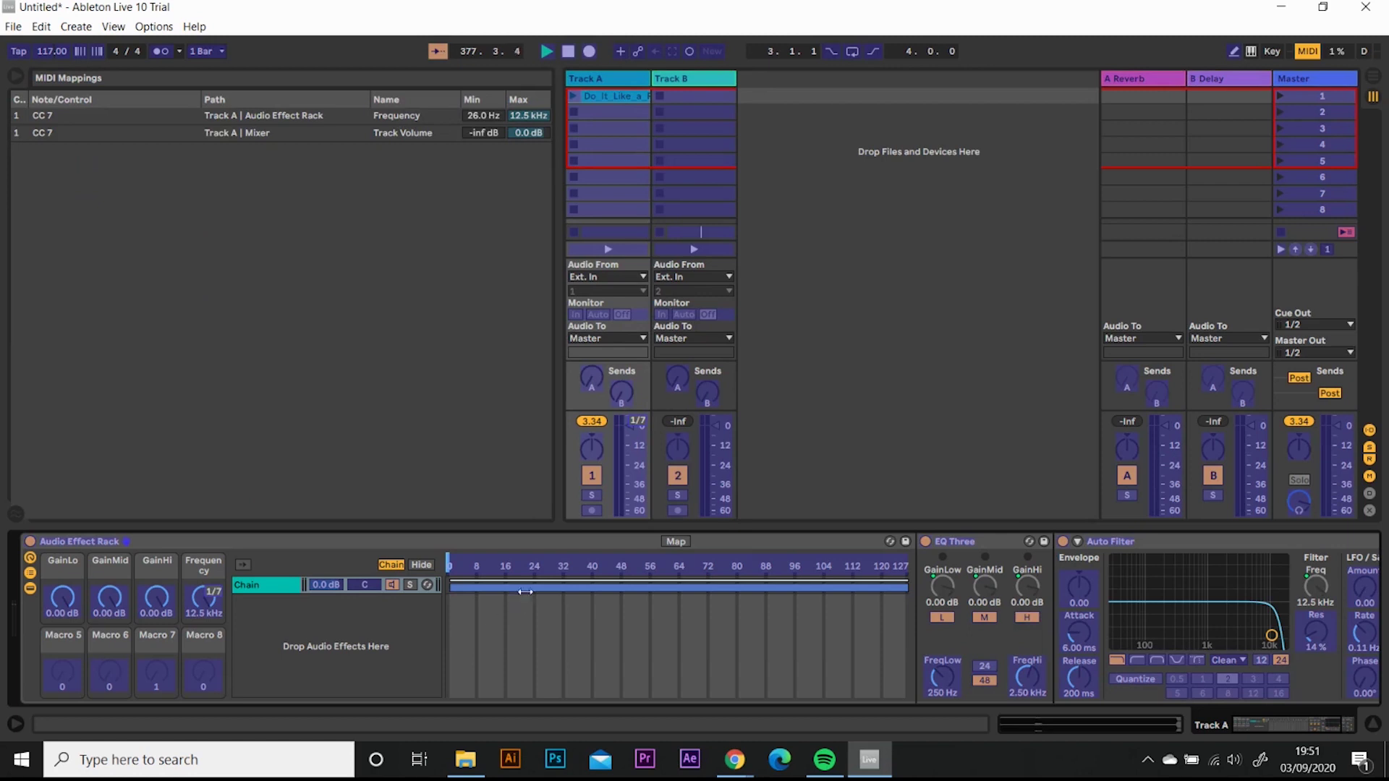
pyautogui.click(541, 567)
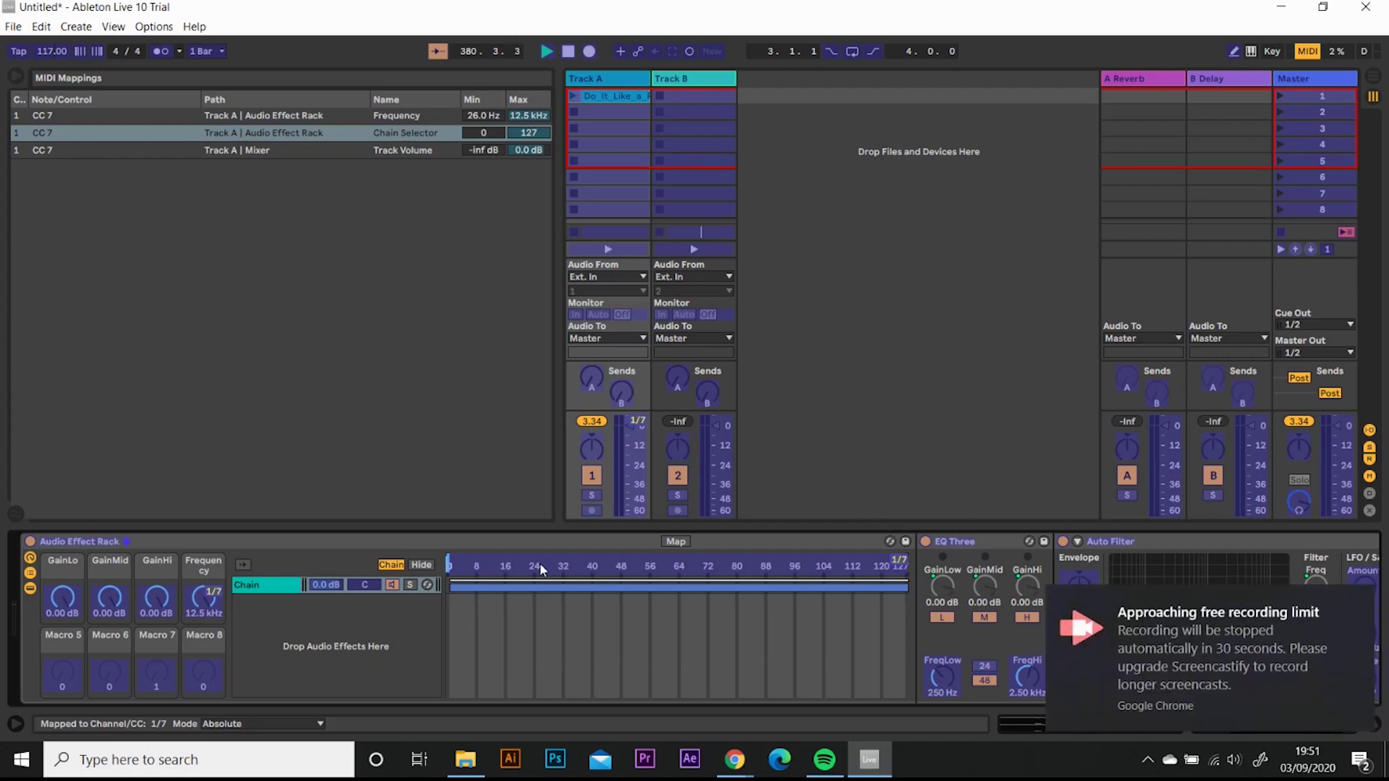
pyautogui.hotkey('ctrl', 'm')
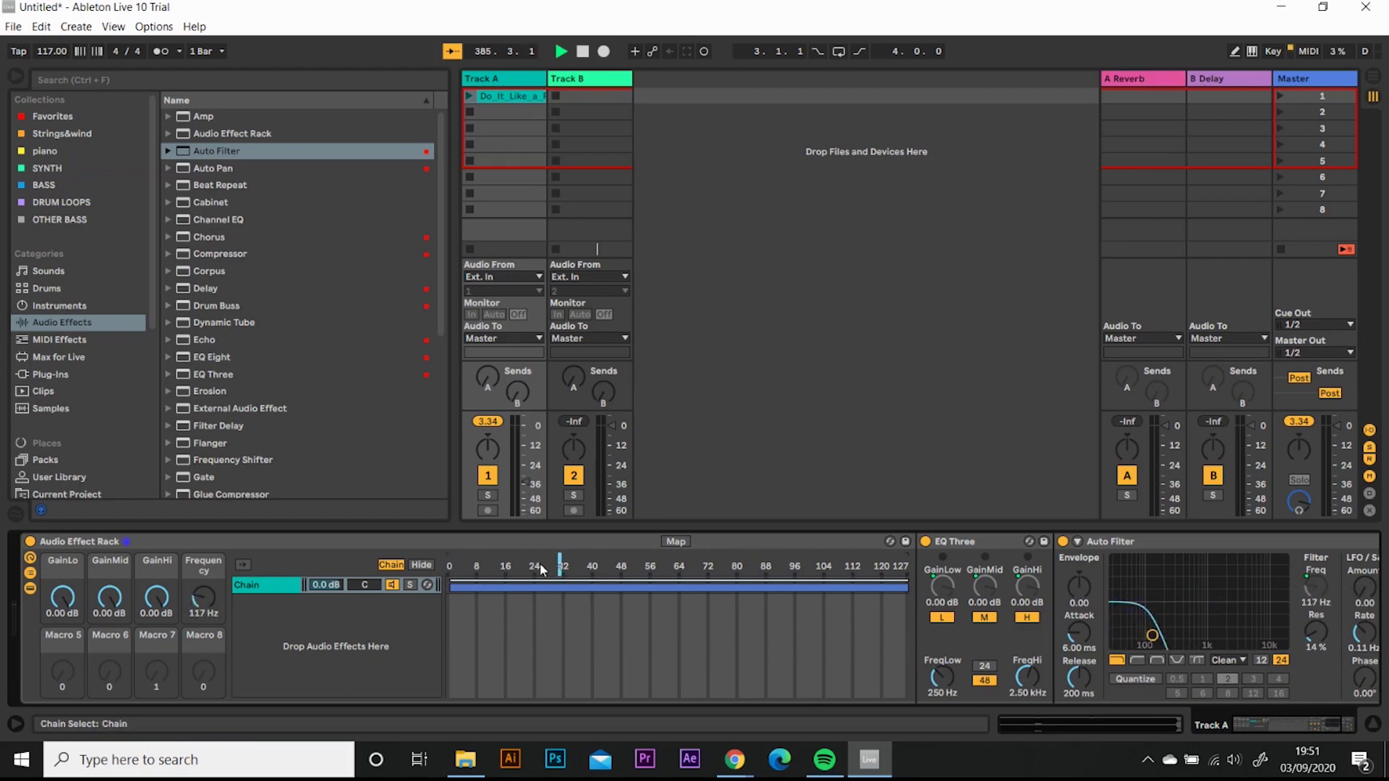
pyautogui.click(467, 98)
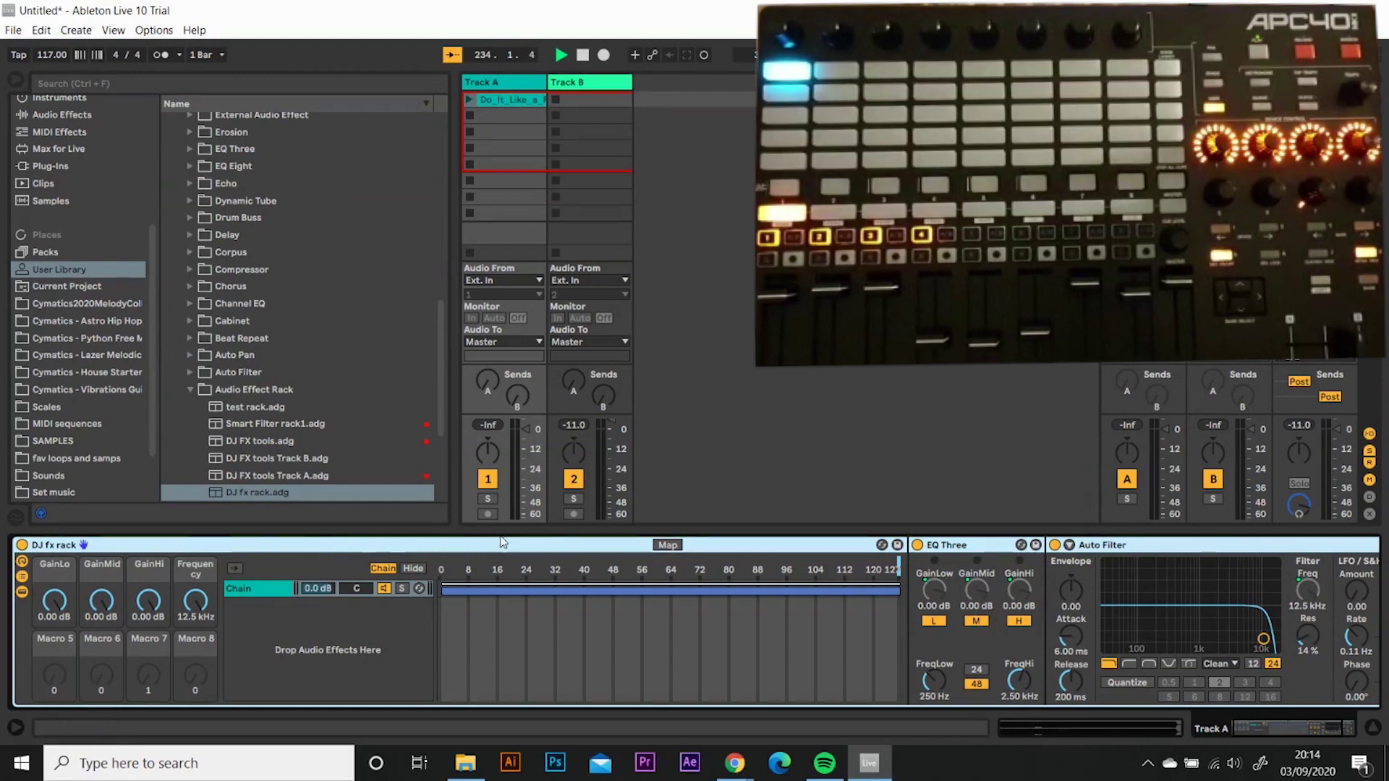
# Save the rack as 'DJ fx rack', overwriting the existing preset, then show Track B
pyautogui.click(897, 545)
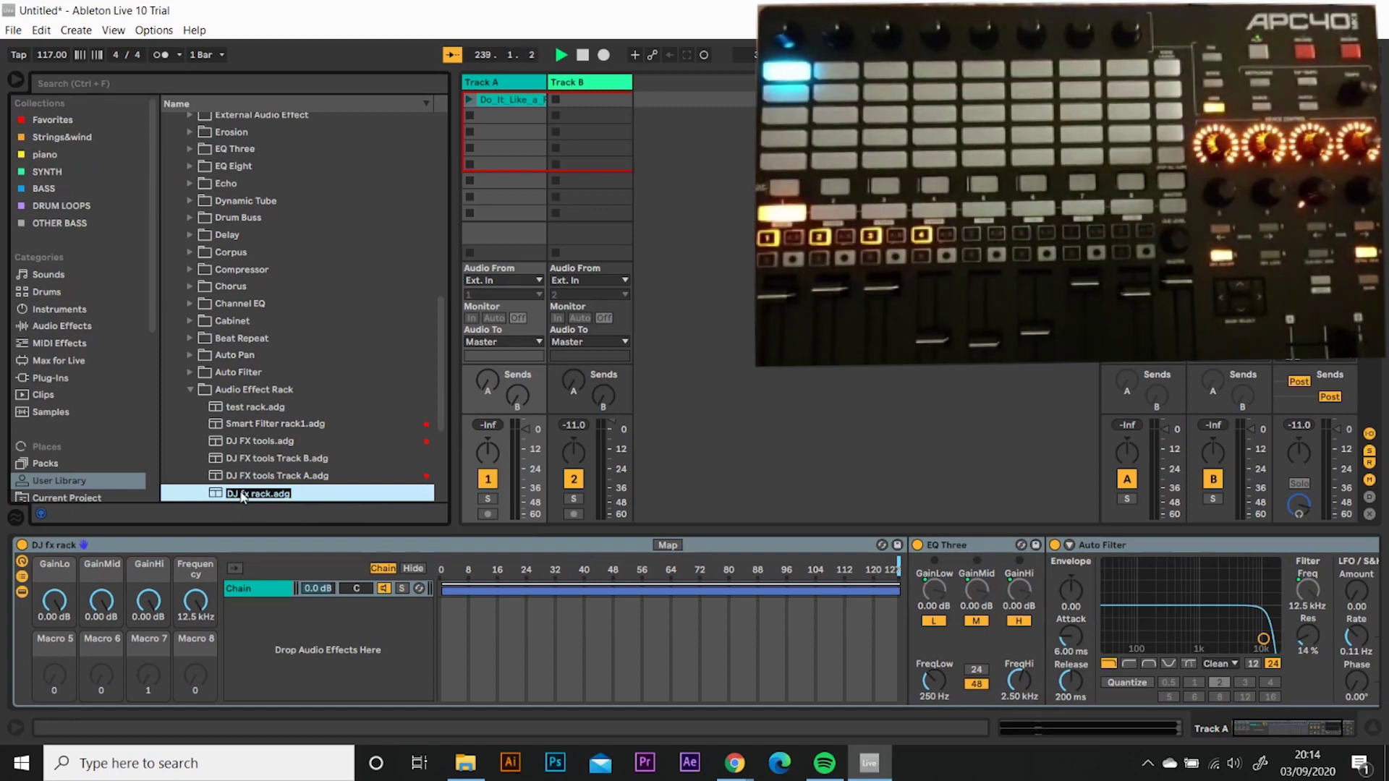
pyautogui.press('Return')
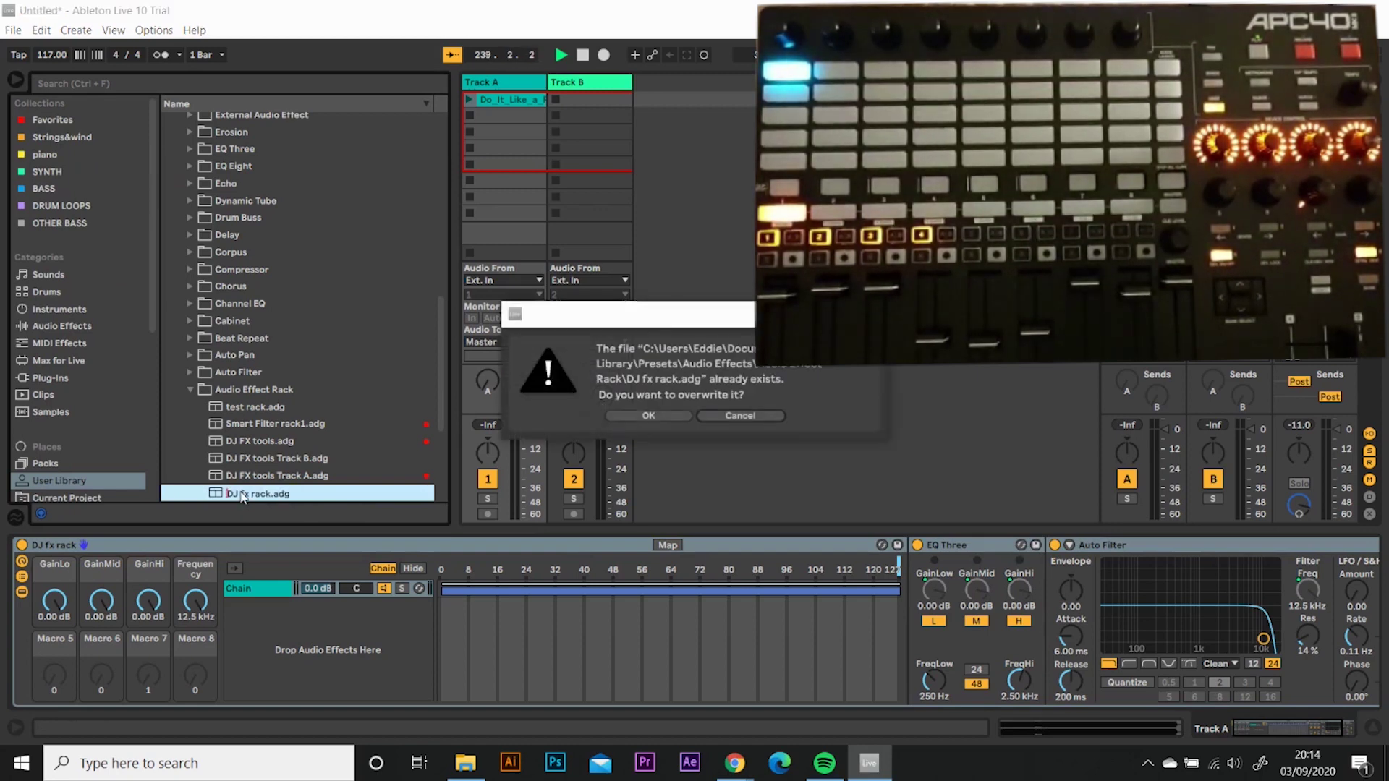
pyautogui.click(674, 417)
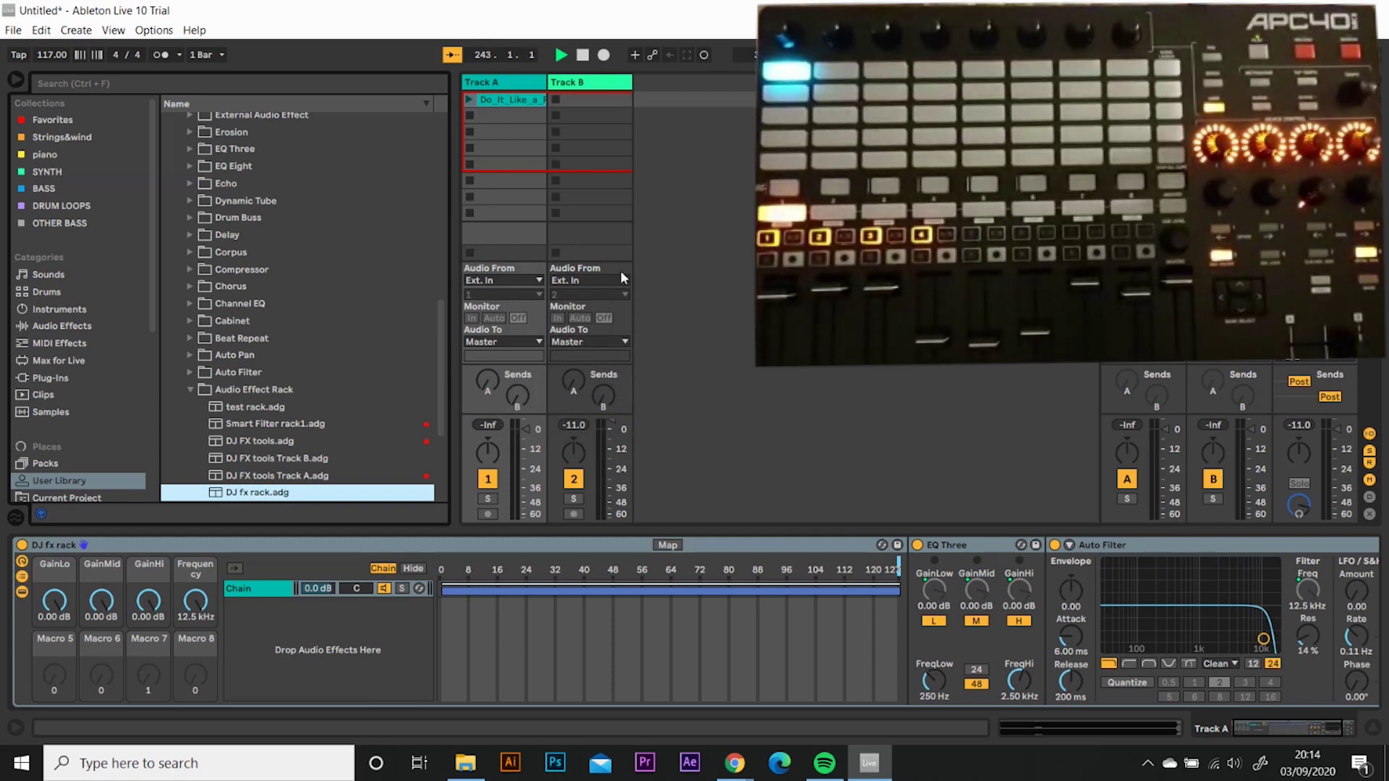
pyautogui.click(574, 84)
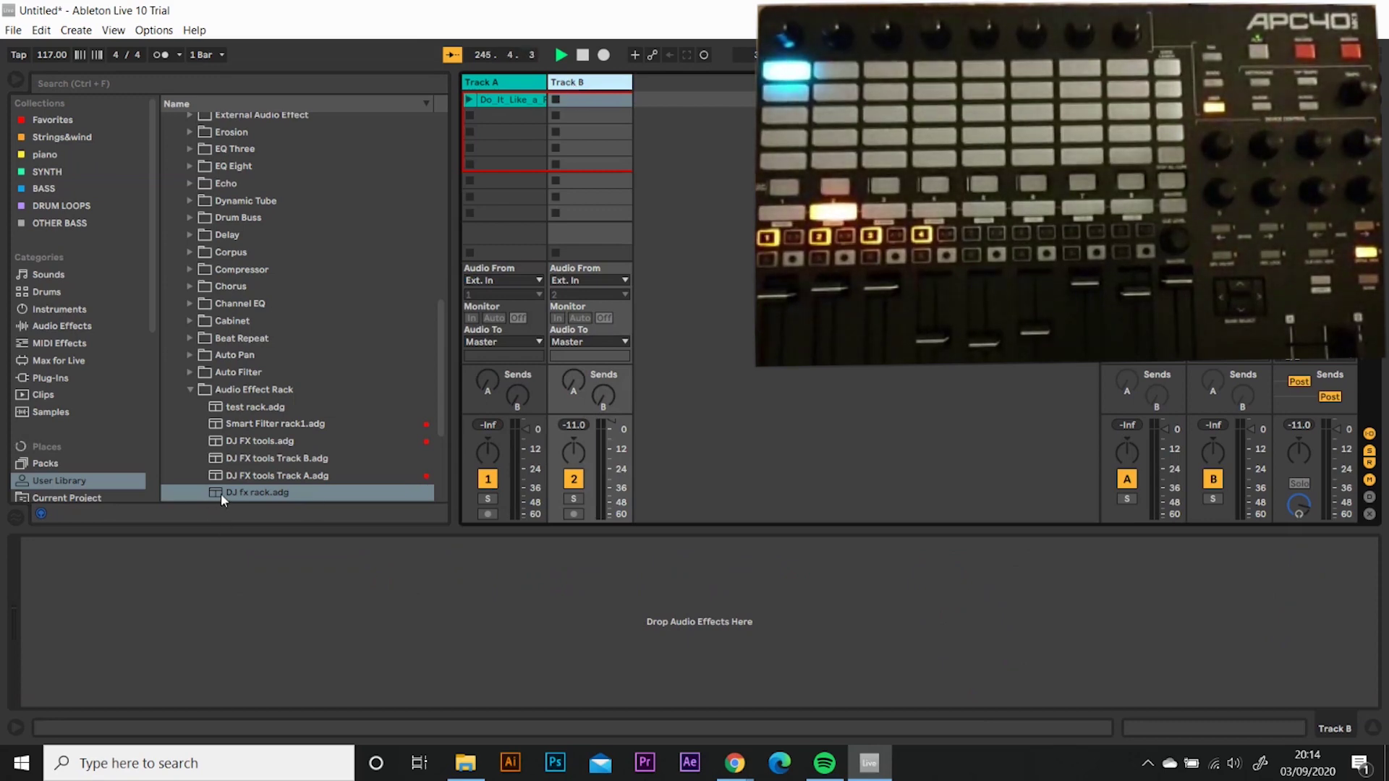
# Load DJ fx rack.adg from the User Library onto Track B and enter MIDI Map mode
pyautogui.moveTo(220, 493); pyautogui.dragTo(236, 570)
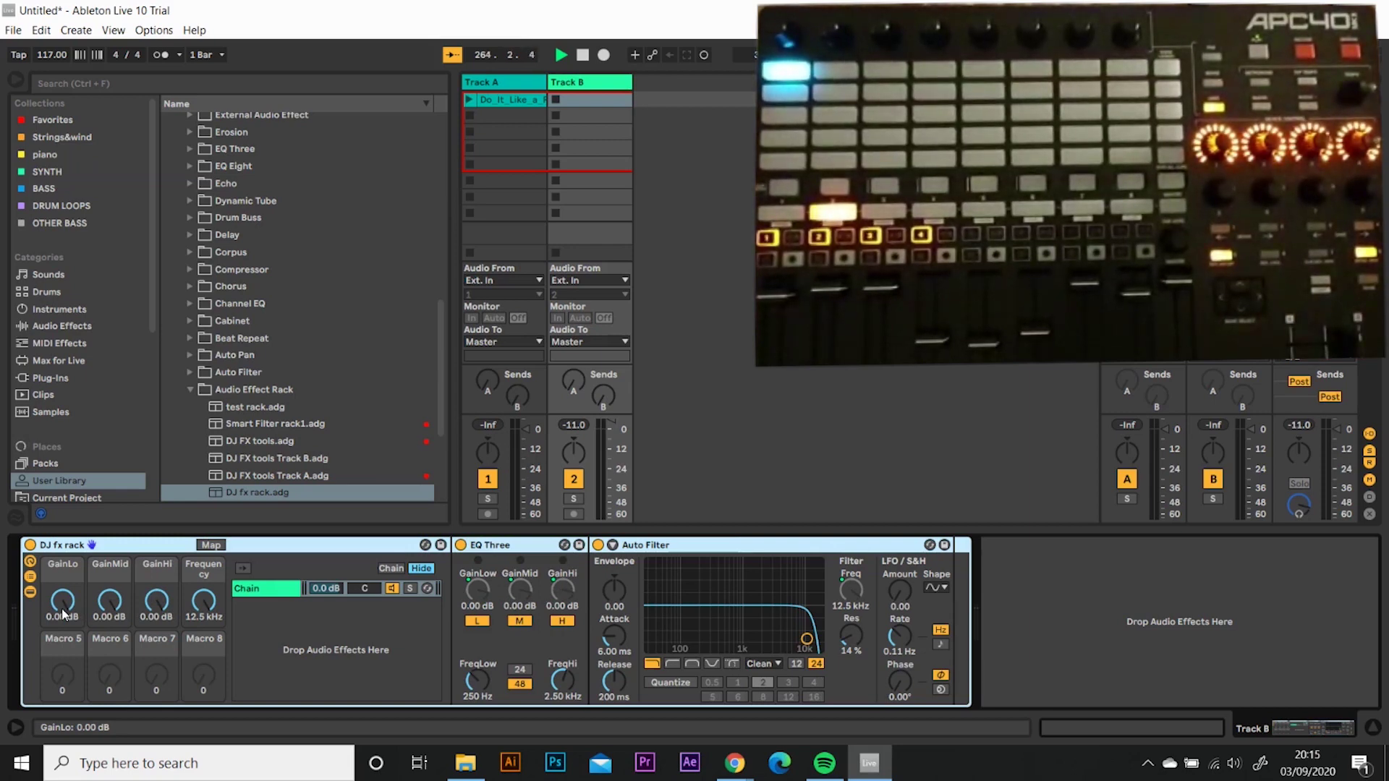
pyautogui.hotkey('ctrl', 'm')
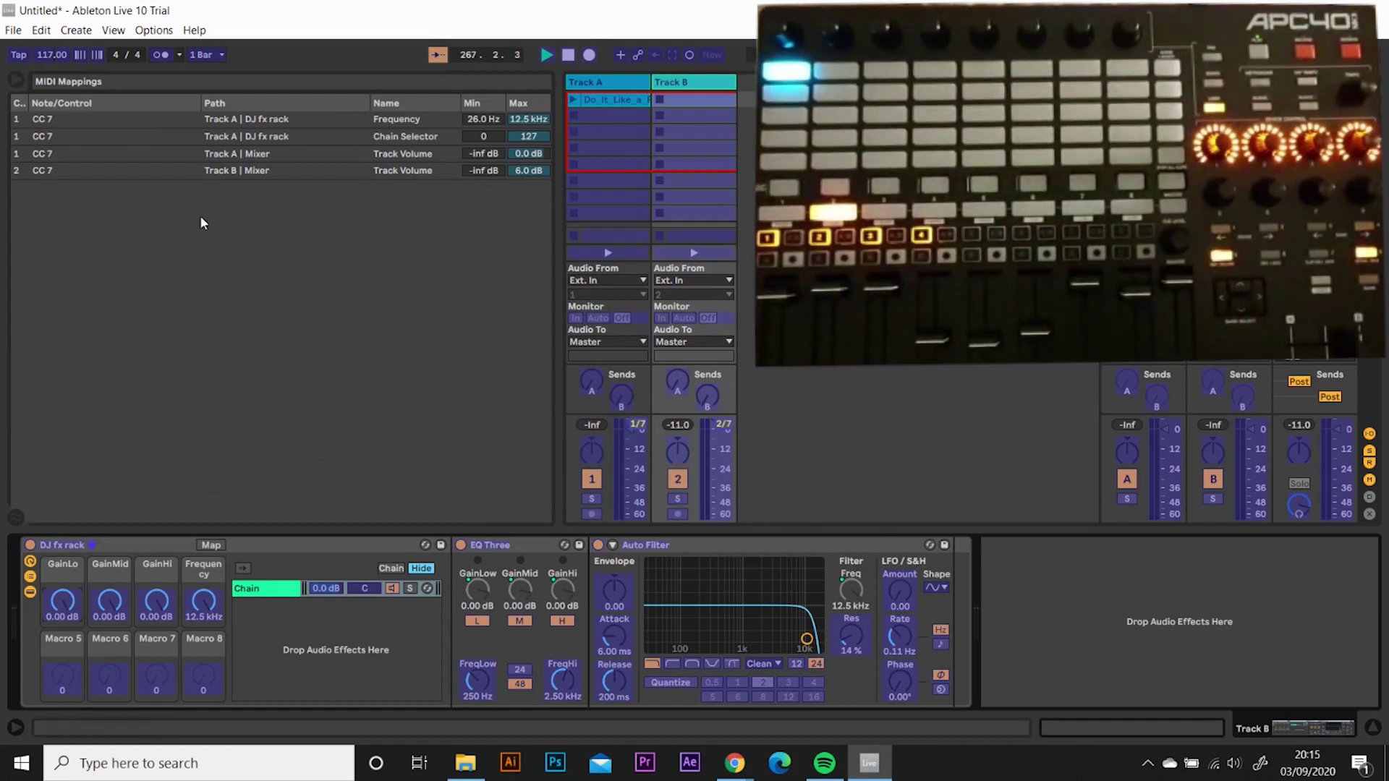
# Delete the old mappings and map Track B's GainLo, GainMid, GainHi (CC 20–22) and Frequency knobs
pyautogui.moveTo(246, 170); pyautogui.dragTo(262, 116)
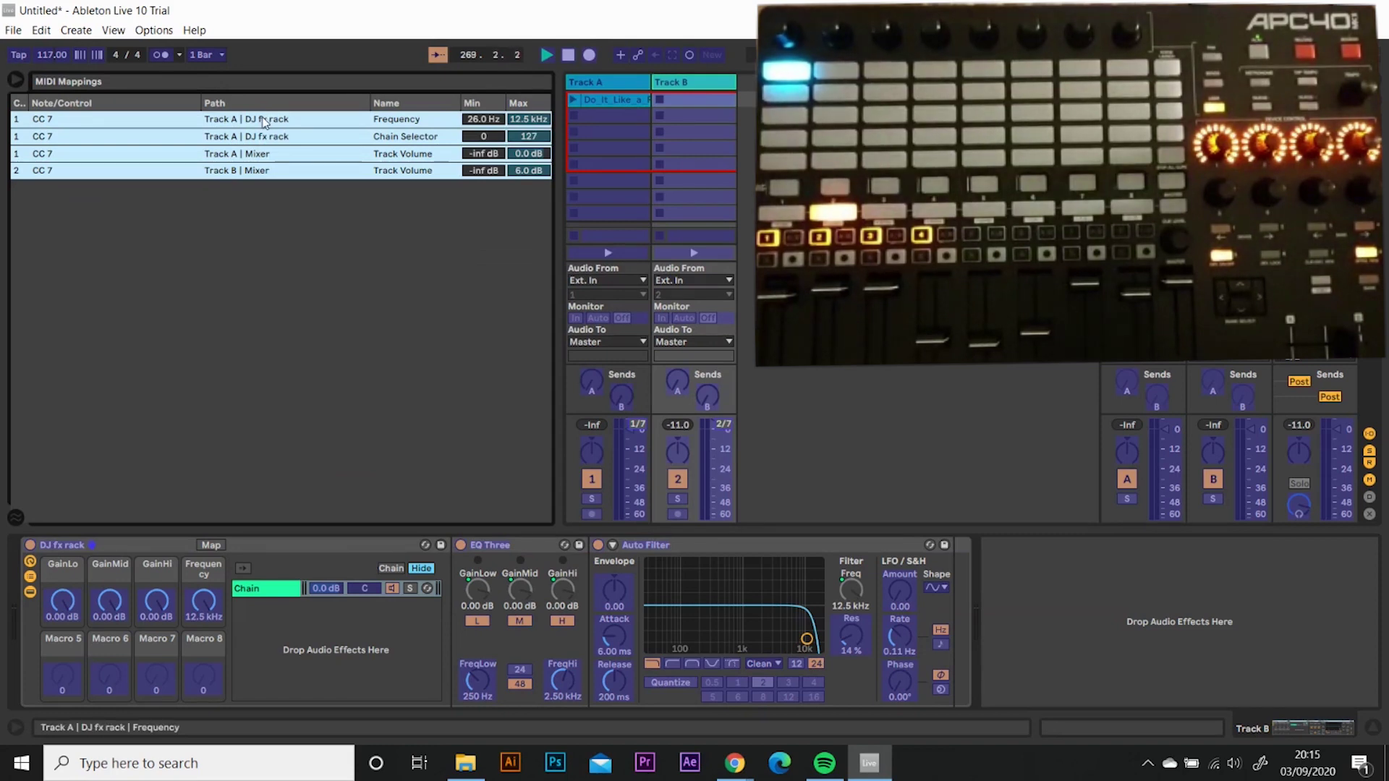
pyautogui.press('Delete')
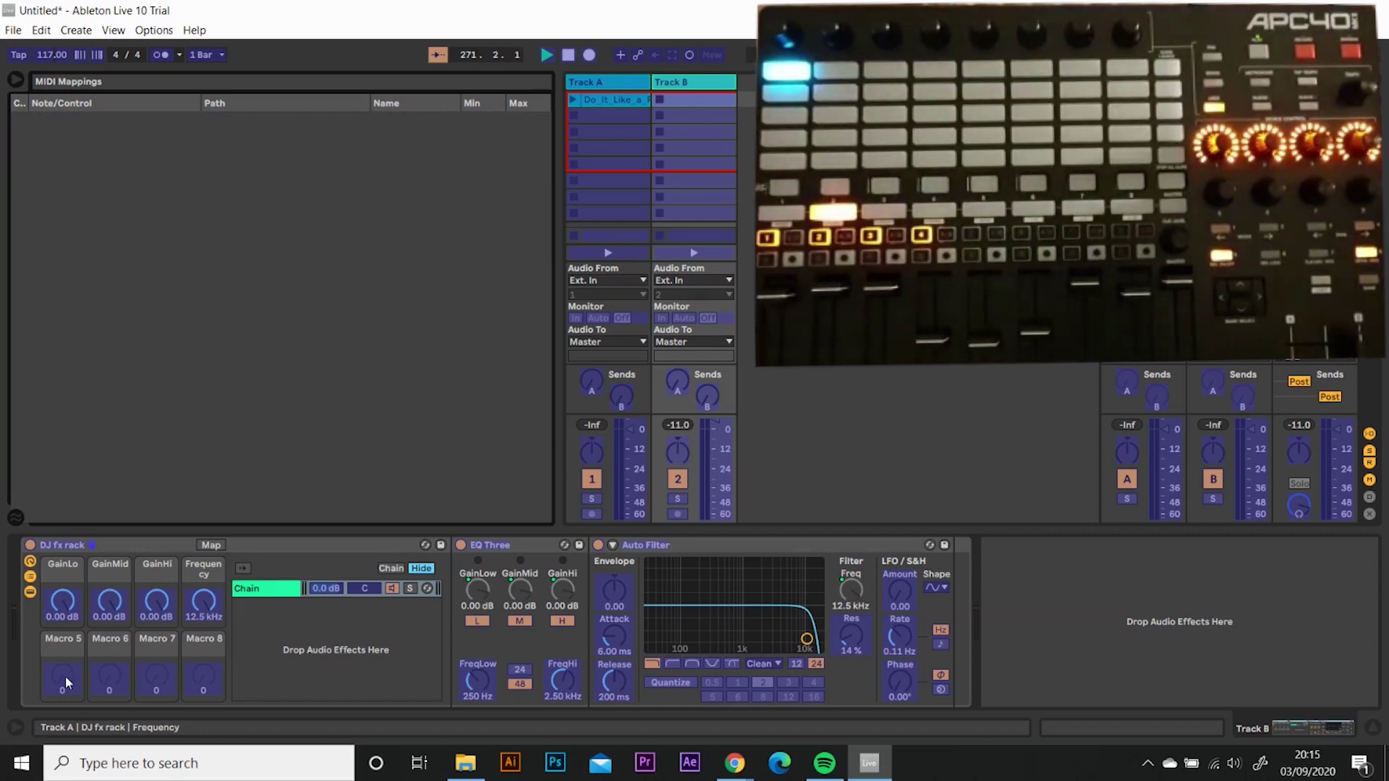
pyautogui.click(64, 602)
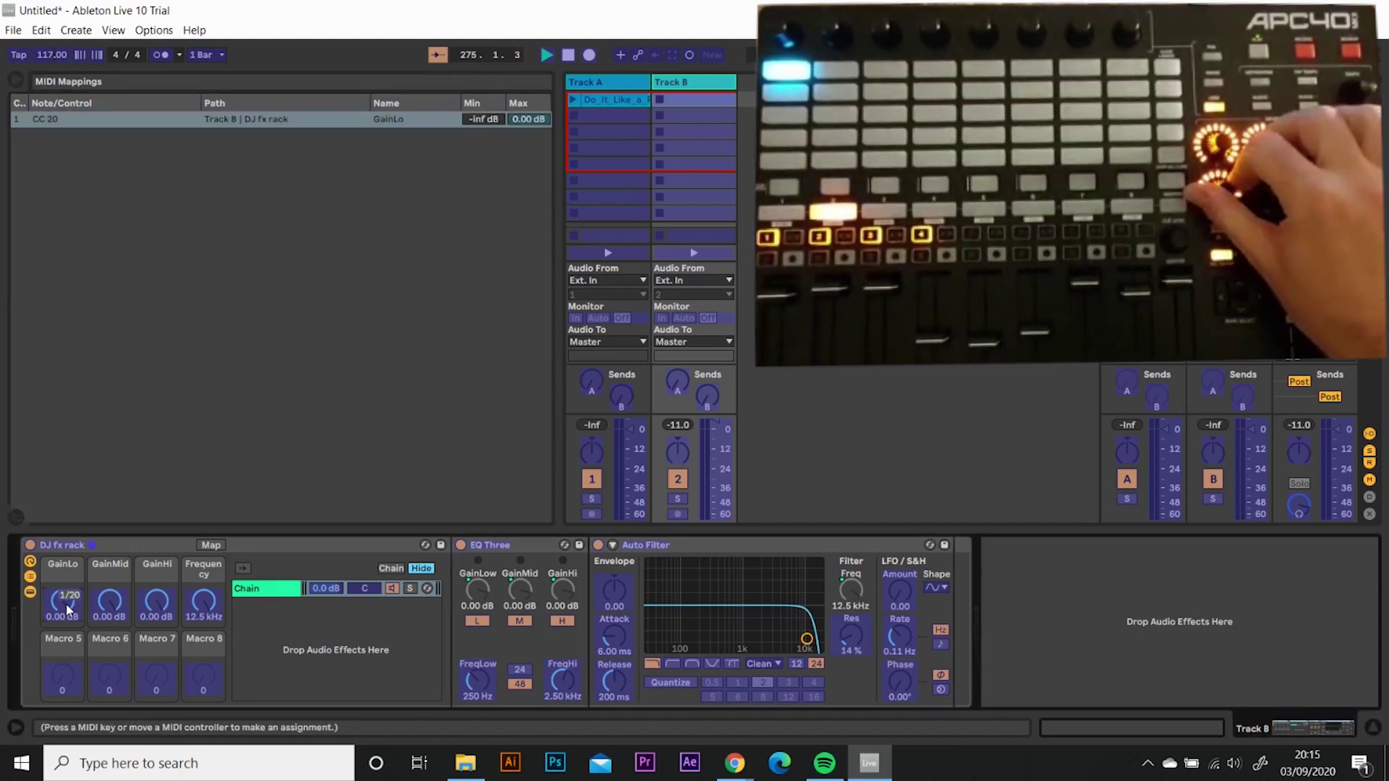
pyautogui.click(113, 606)
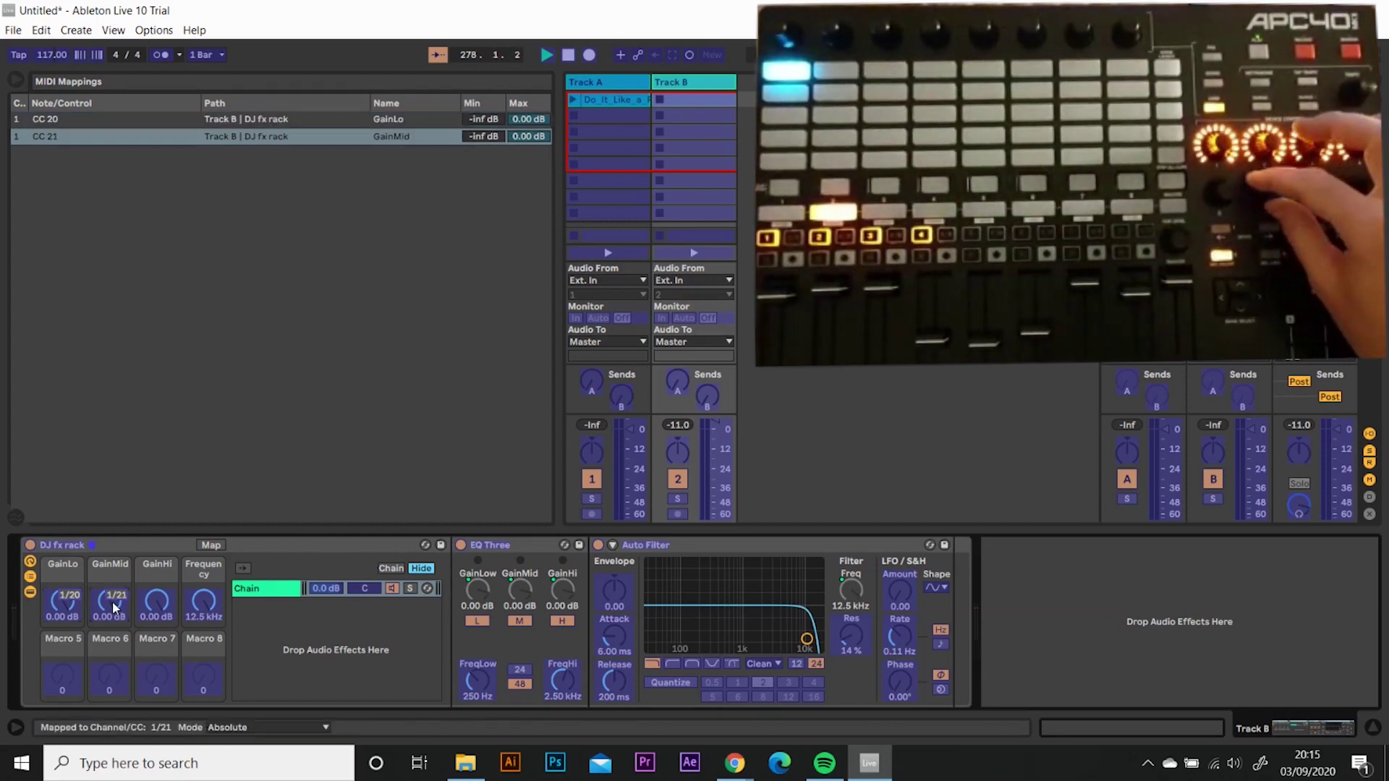
pyautogui.click(154, 612)
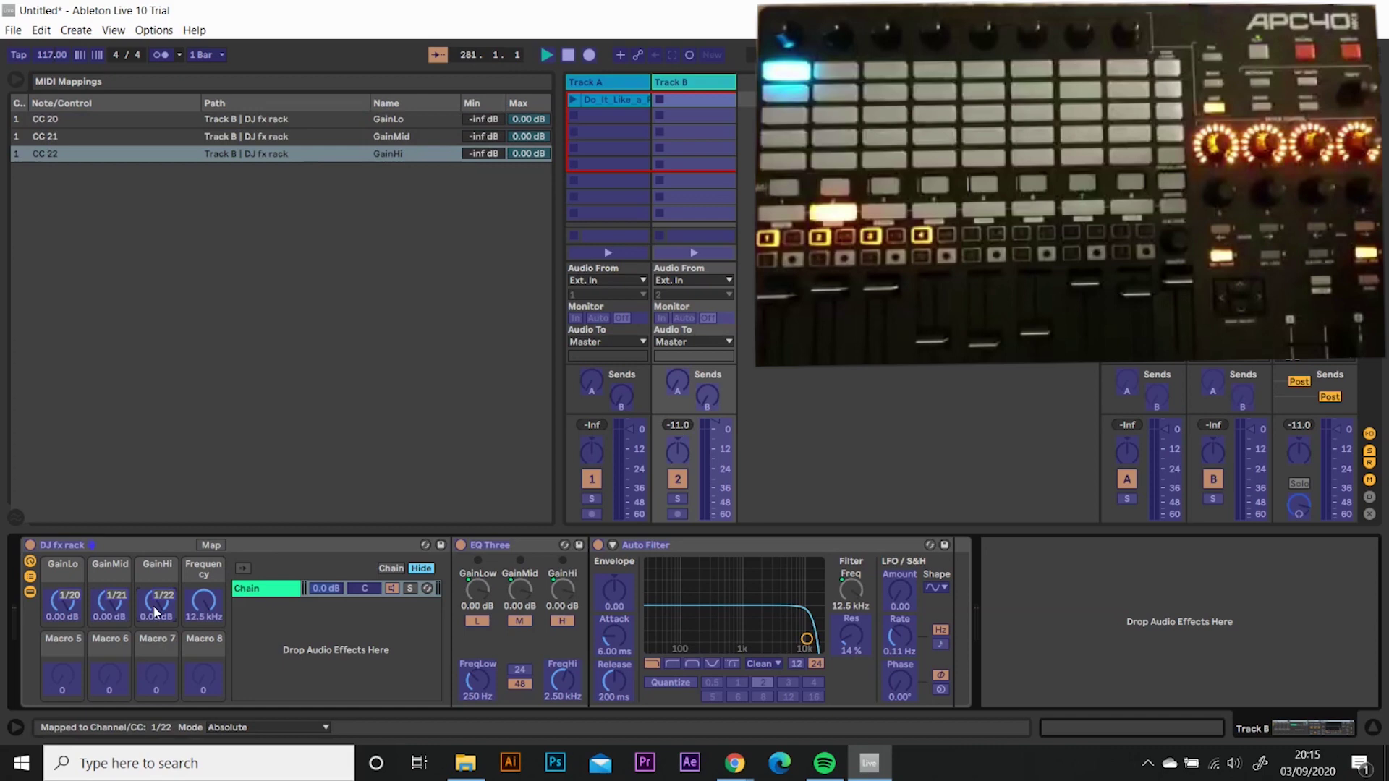
pyautogui.click(204, 610)
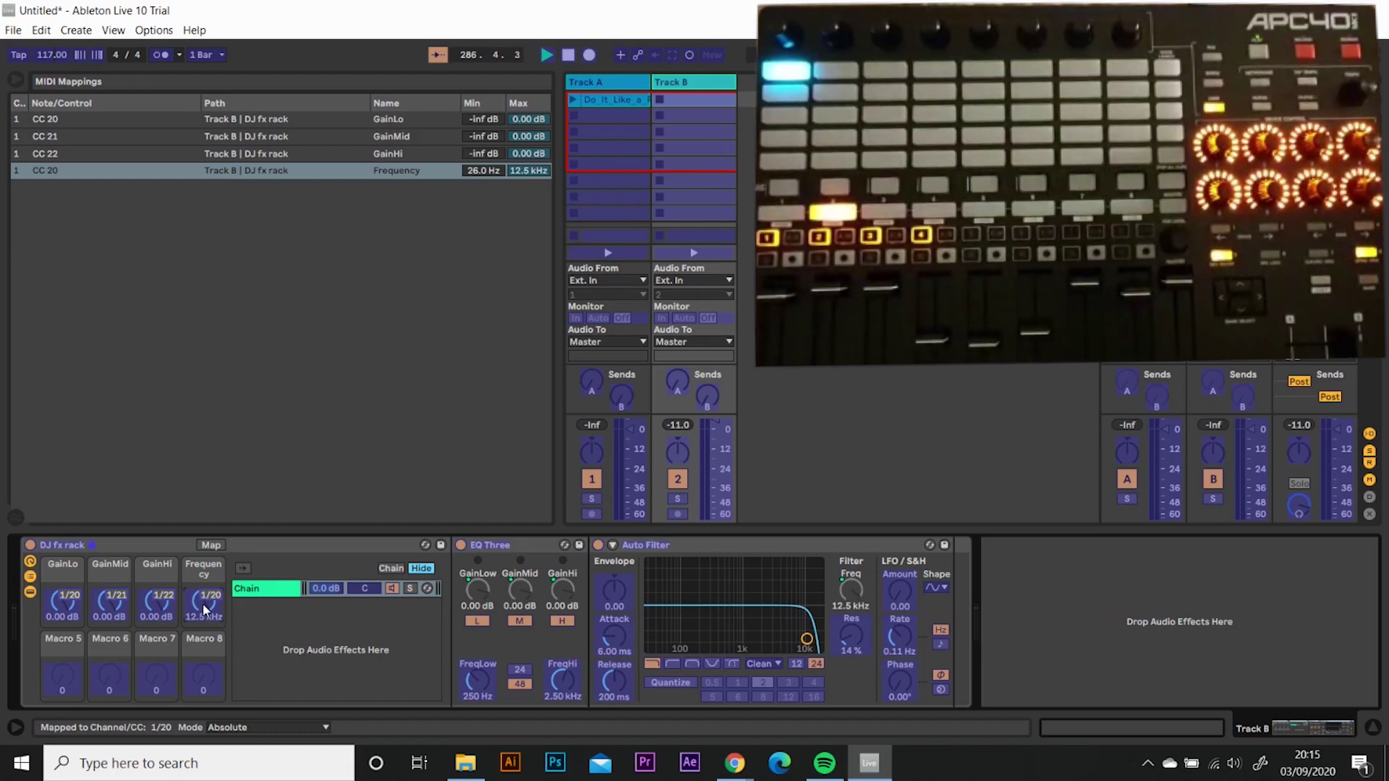
# Delete Frequency's CC 20 mapping and reassign the macro to an APC40 knob on CC 23
pyautogui.hotkey('ctrl', 'm')
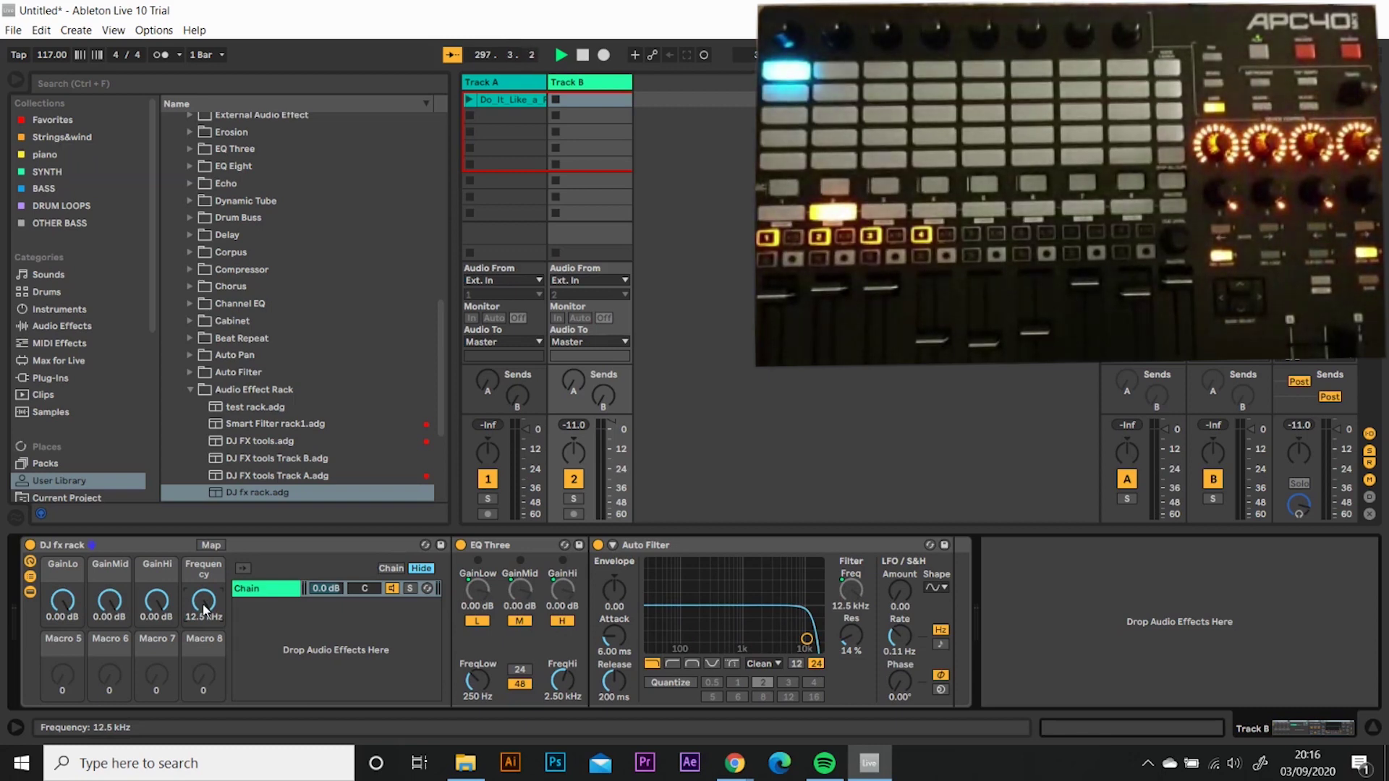
pyautogui.hotkey('ctrl', 'm')
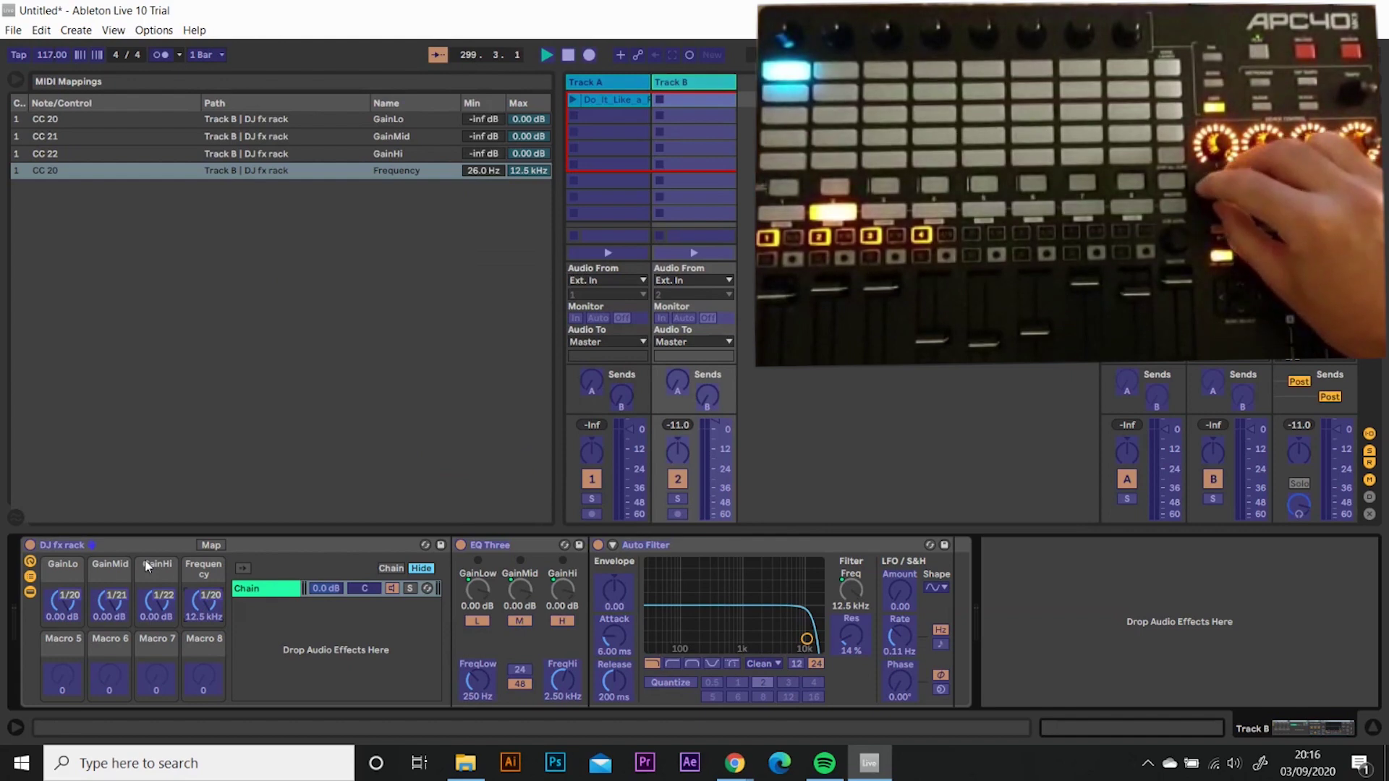
pyautogui.click(41, 171)
pyautogui.press('Delete')
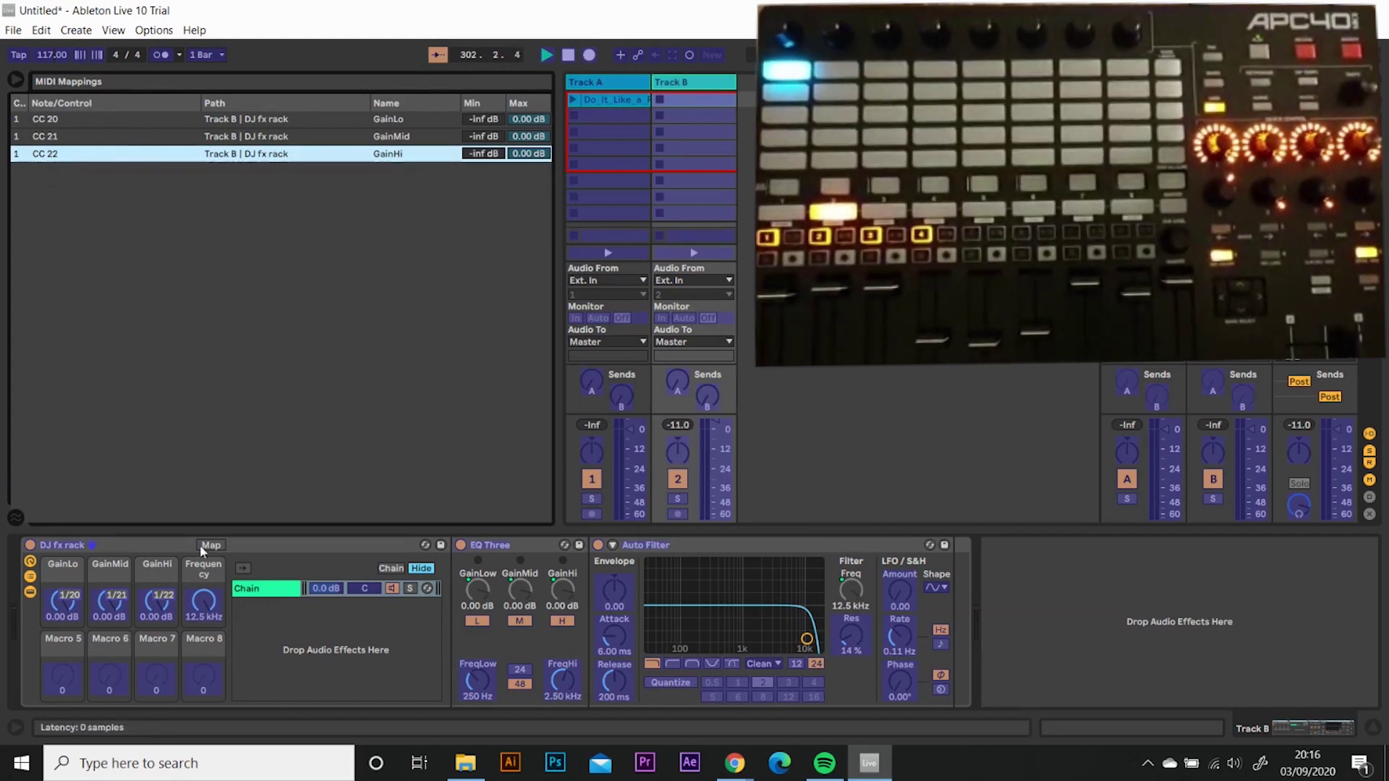
pyautogui.click(204, 601)
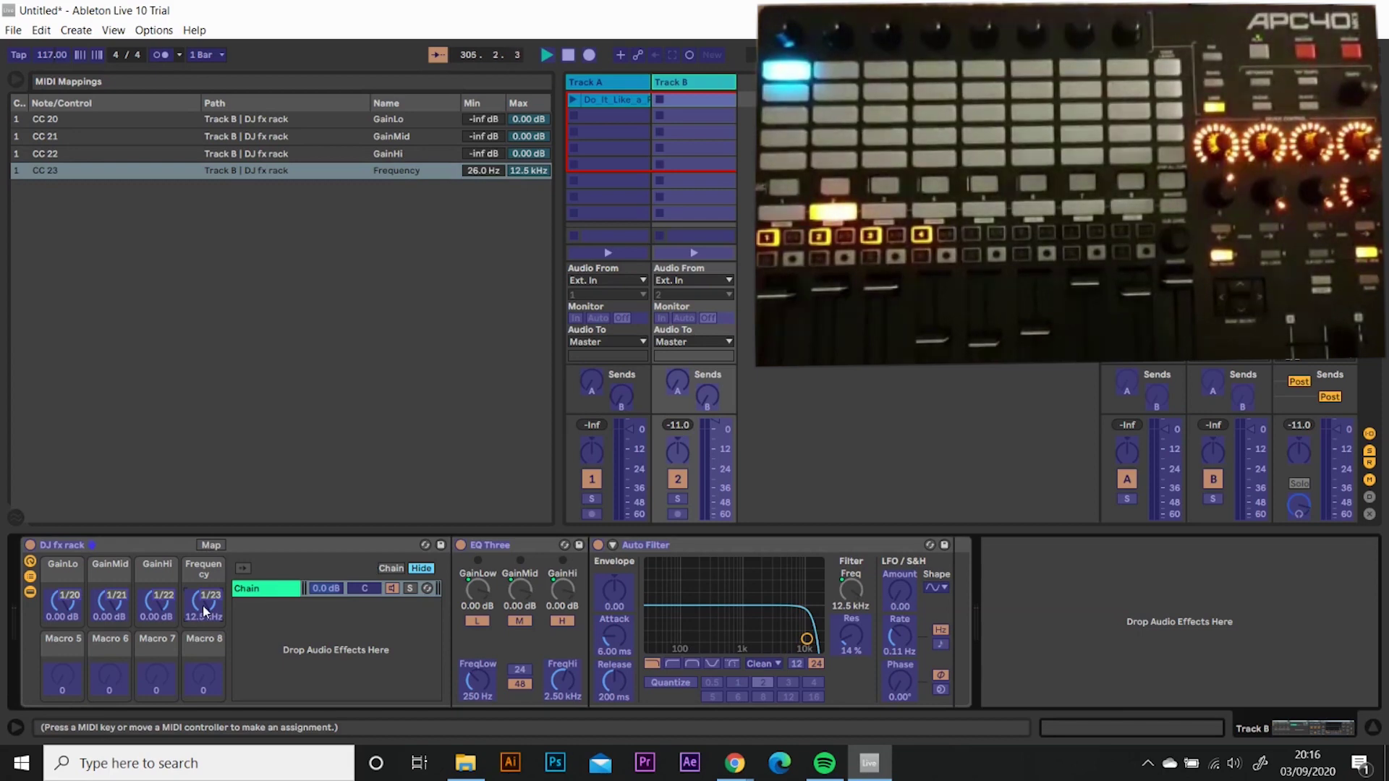
pyautogui.hotkey('ctrl', 'm')
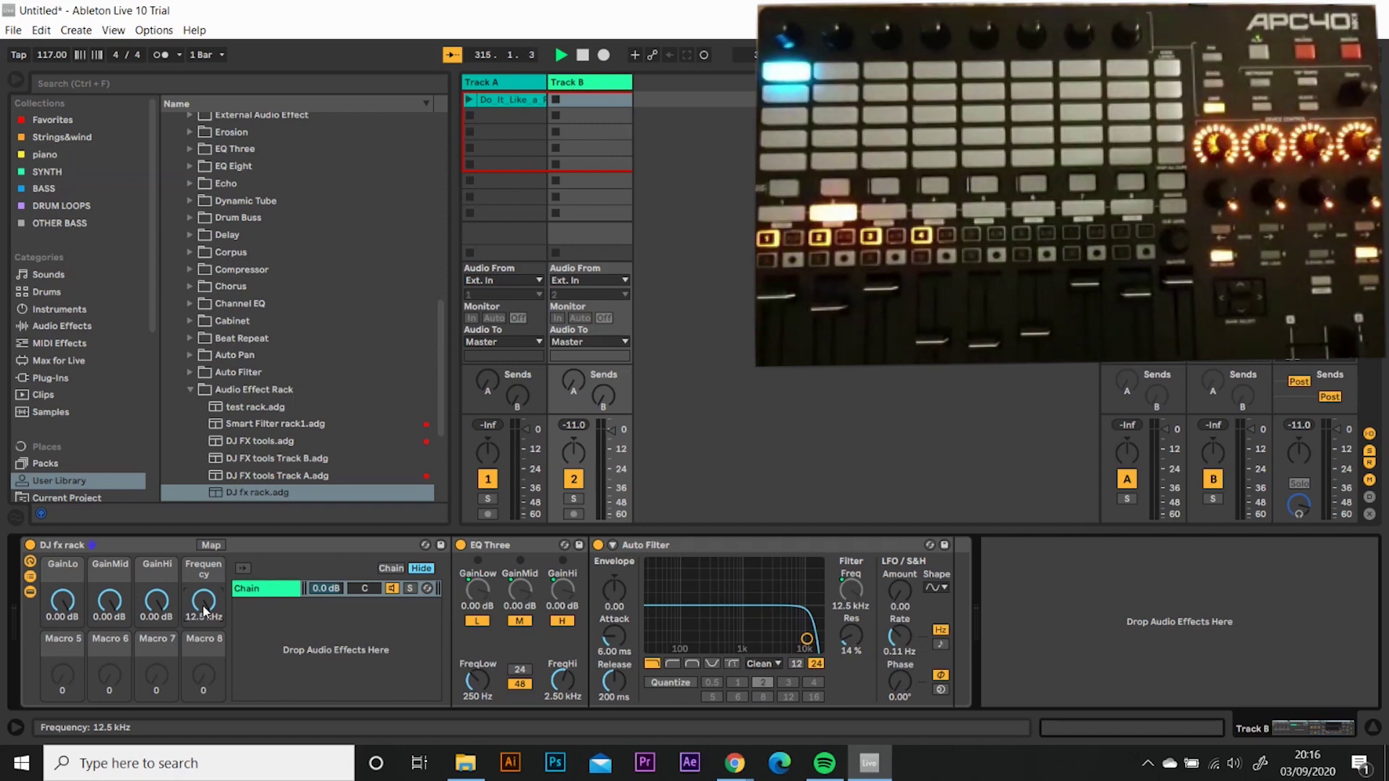
# Map an APC40 fader to Track B's volume and cap that mapping at 0.0 dB
pyautogui.hotkey('ctrl', 'm')
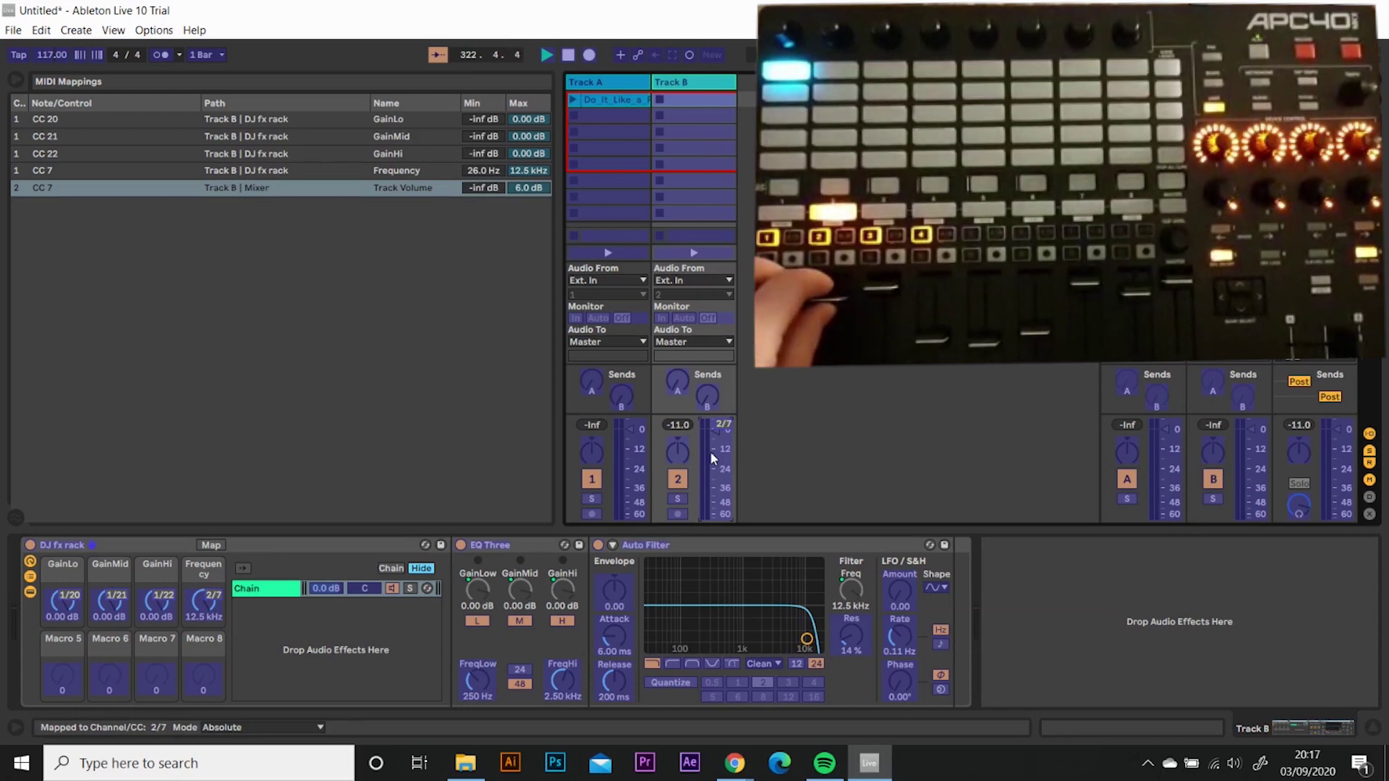
pyautogui.click(528, 189)
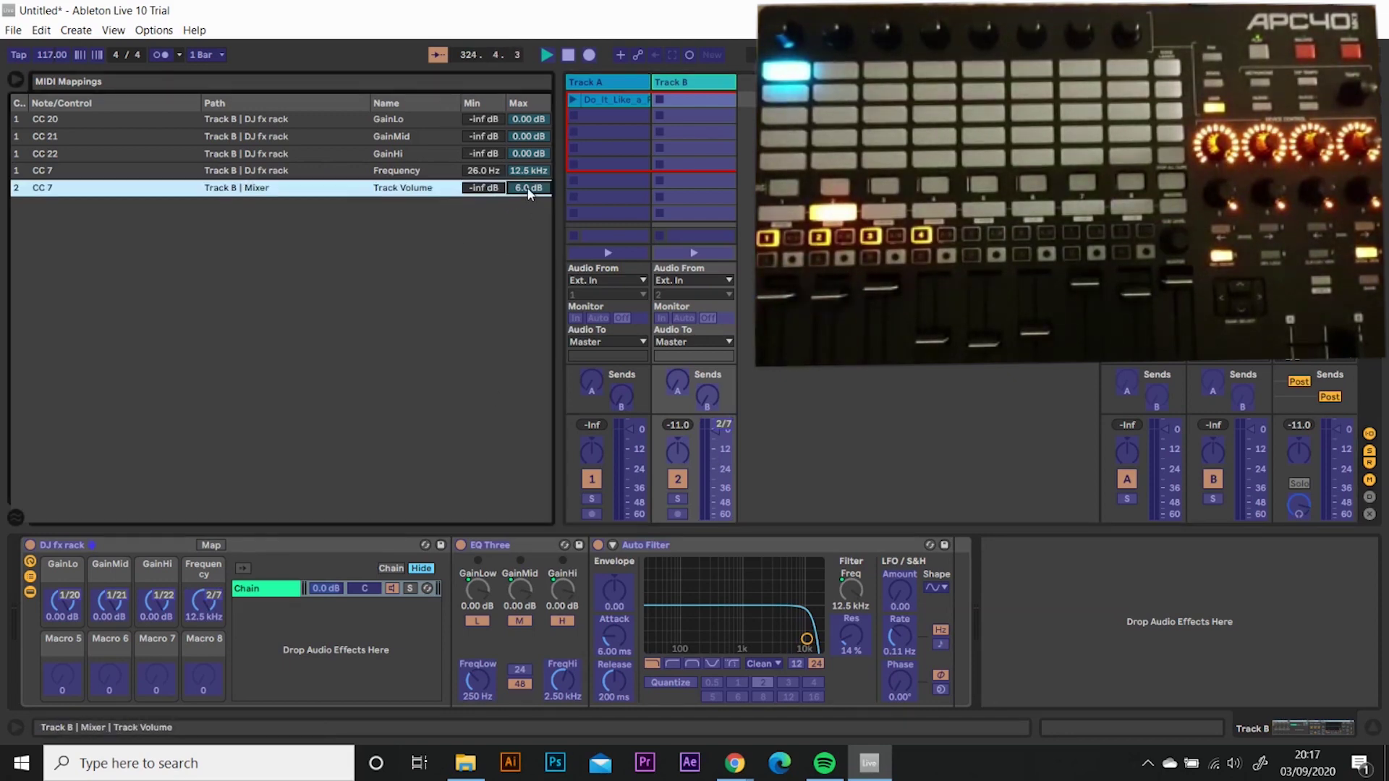
pyautogui.write('6')
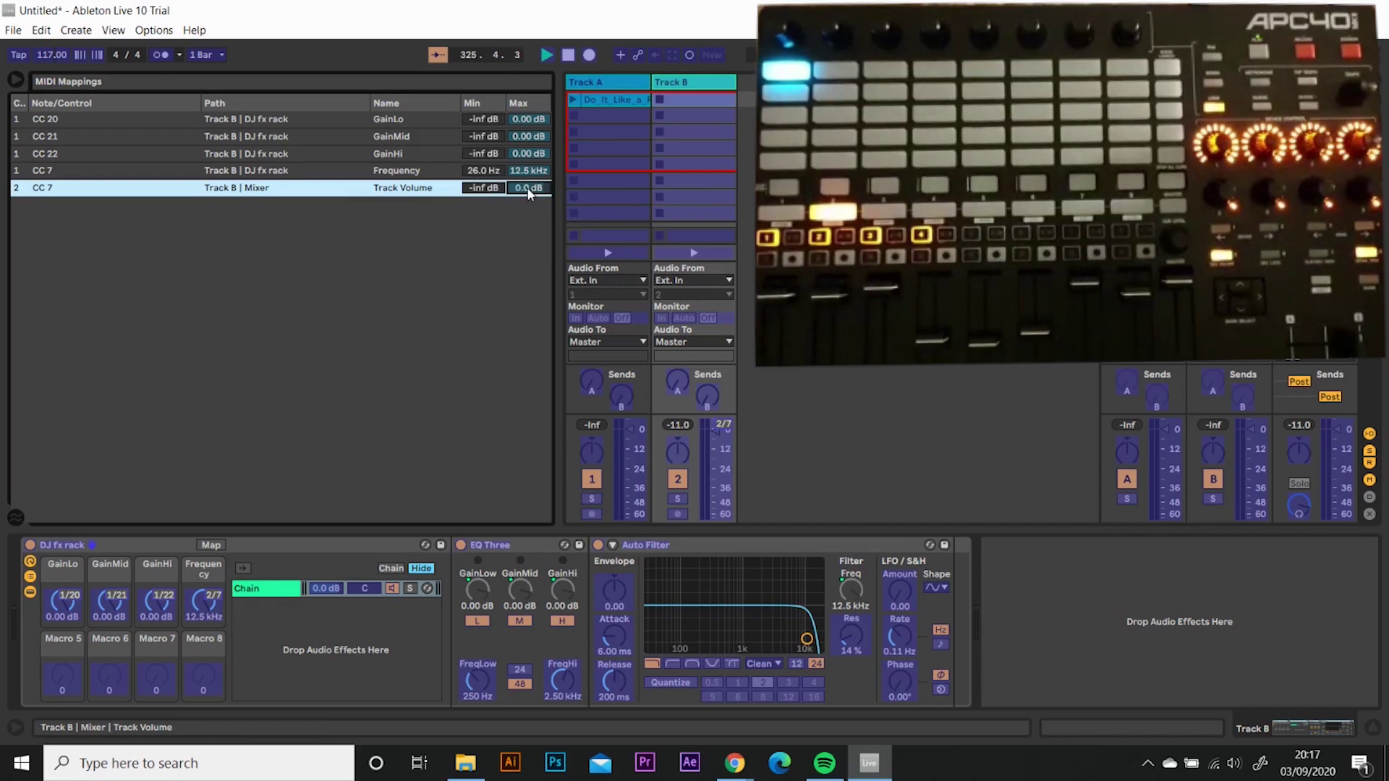
pyautogui.press('Return')
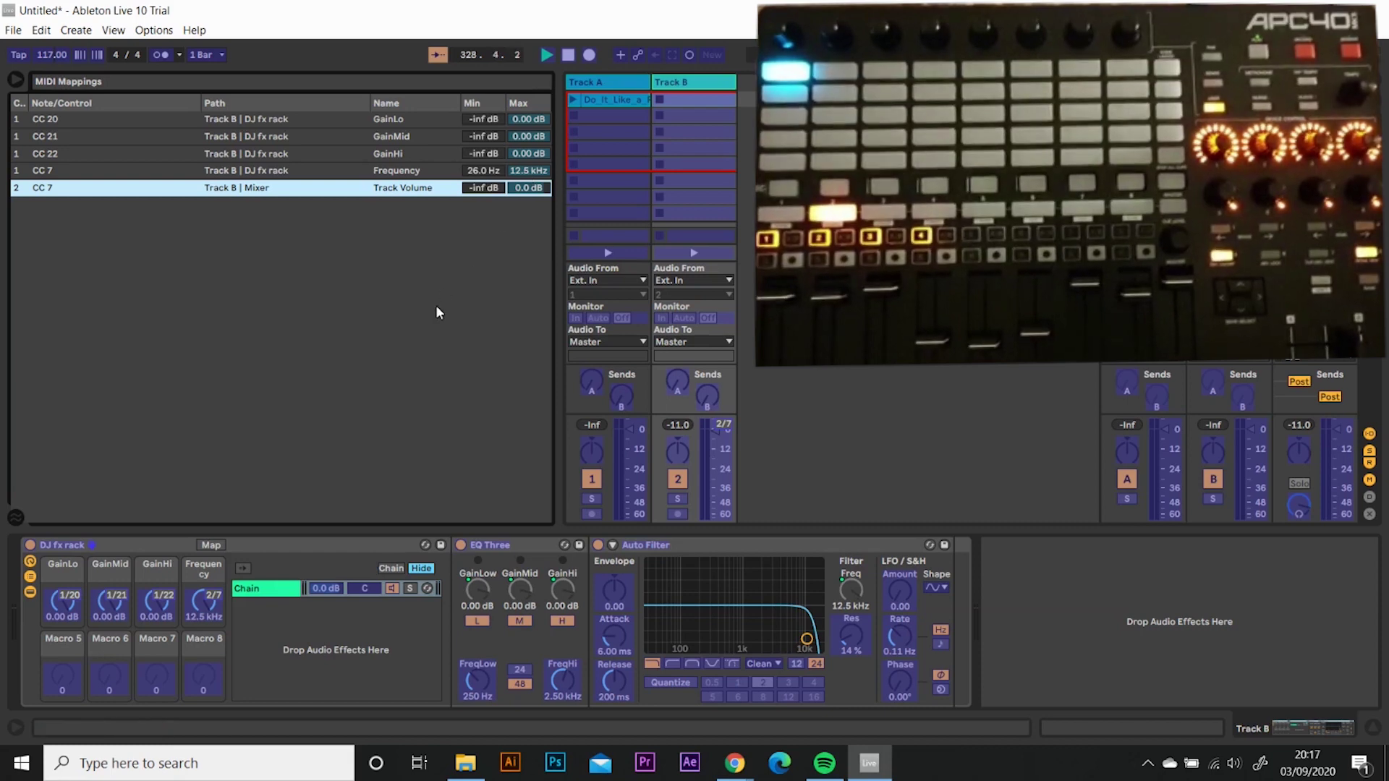
pyautogui.hotkey('ctrl', 'm')
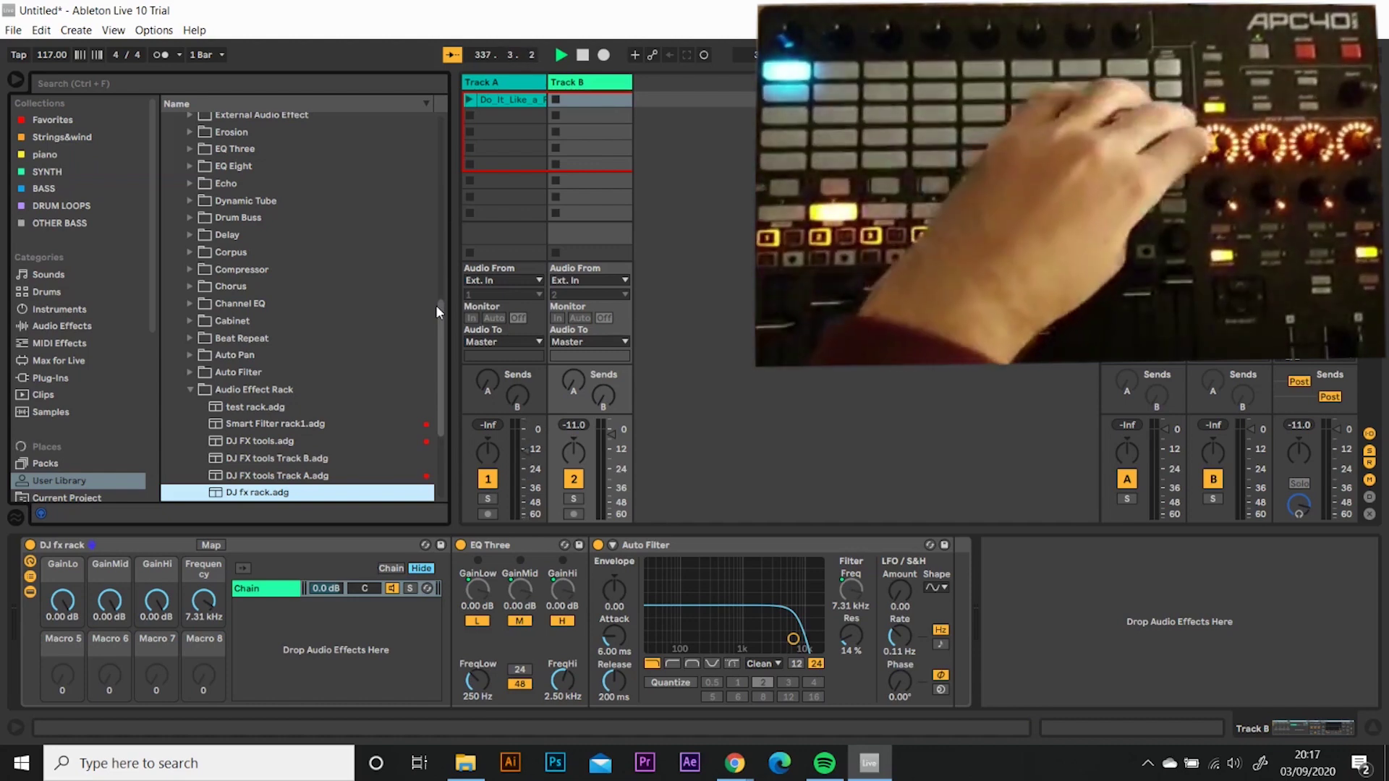
# Check the DJ fx racks on Tracks A and B, then list the Set music folder's mp3 songs
pyautogui.click(519, 84)
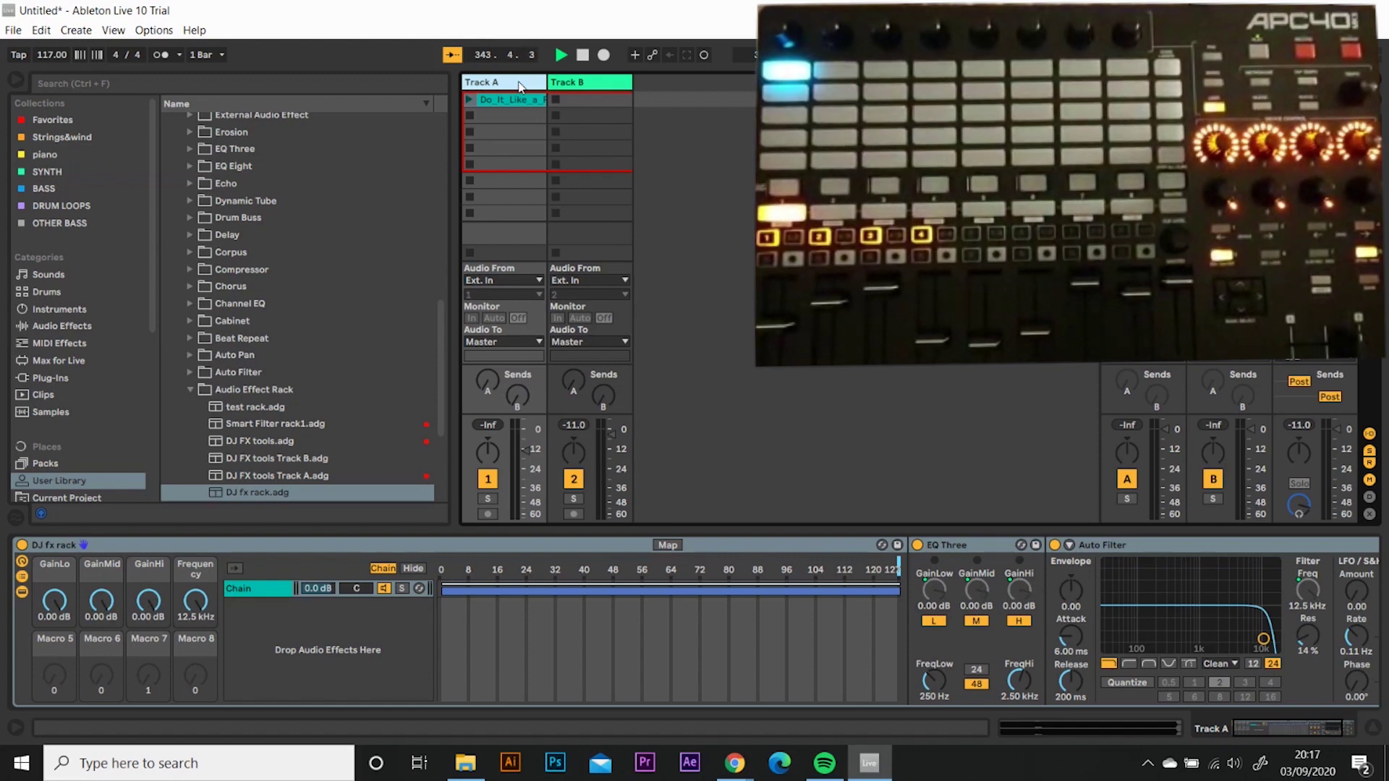
pyautogui.click(582, 83)
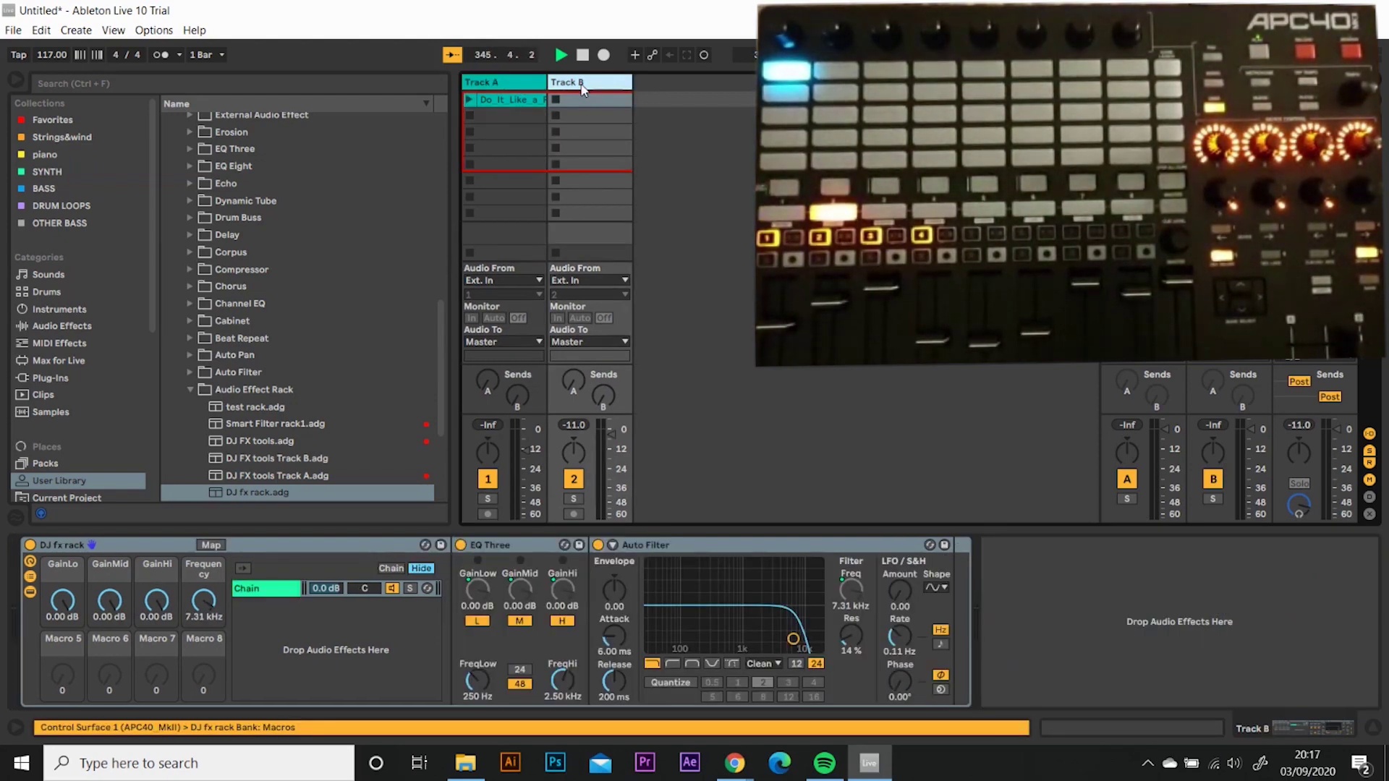
pyautogui.scroll(-6, 102, 311)
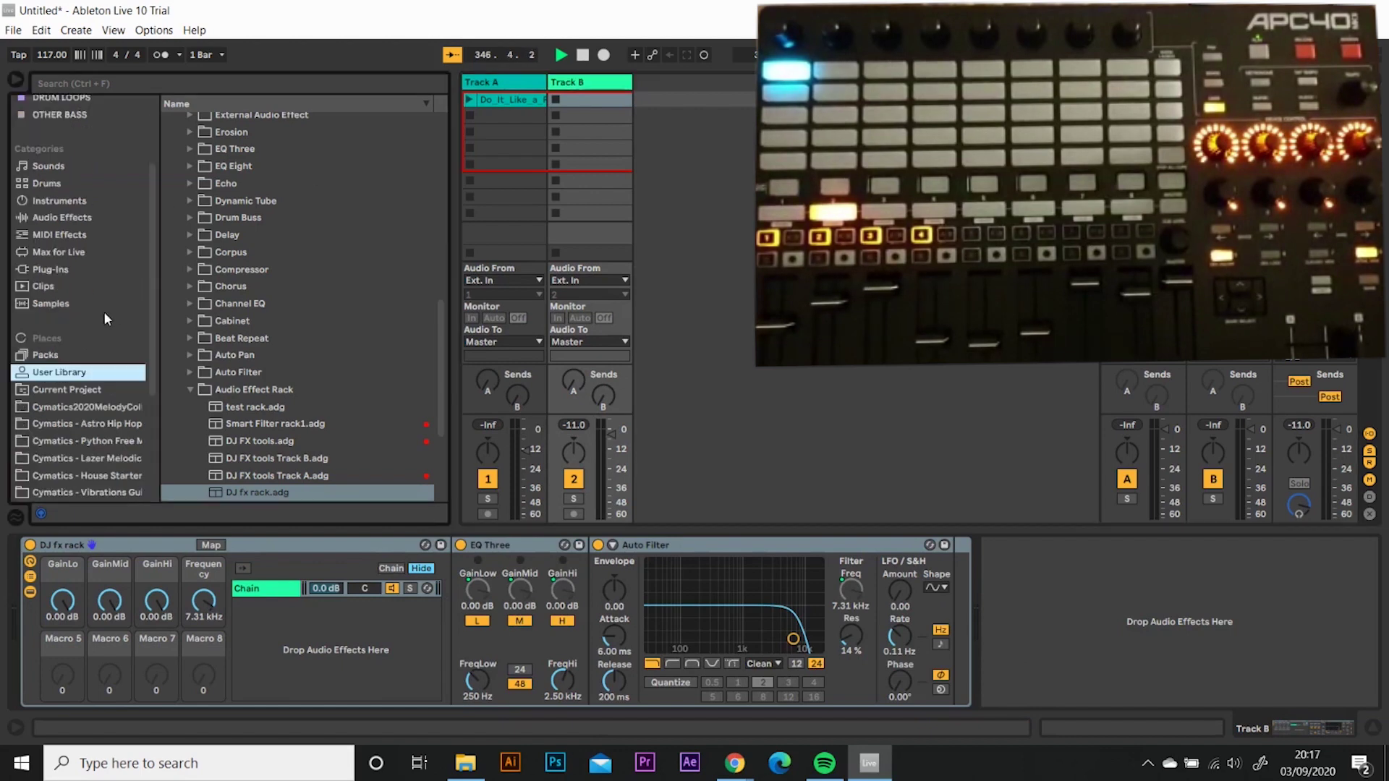
pyautogui.click(68, 423)
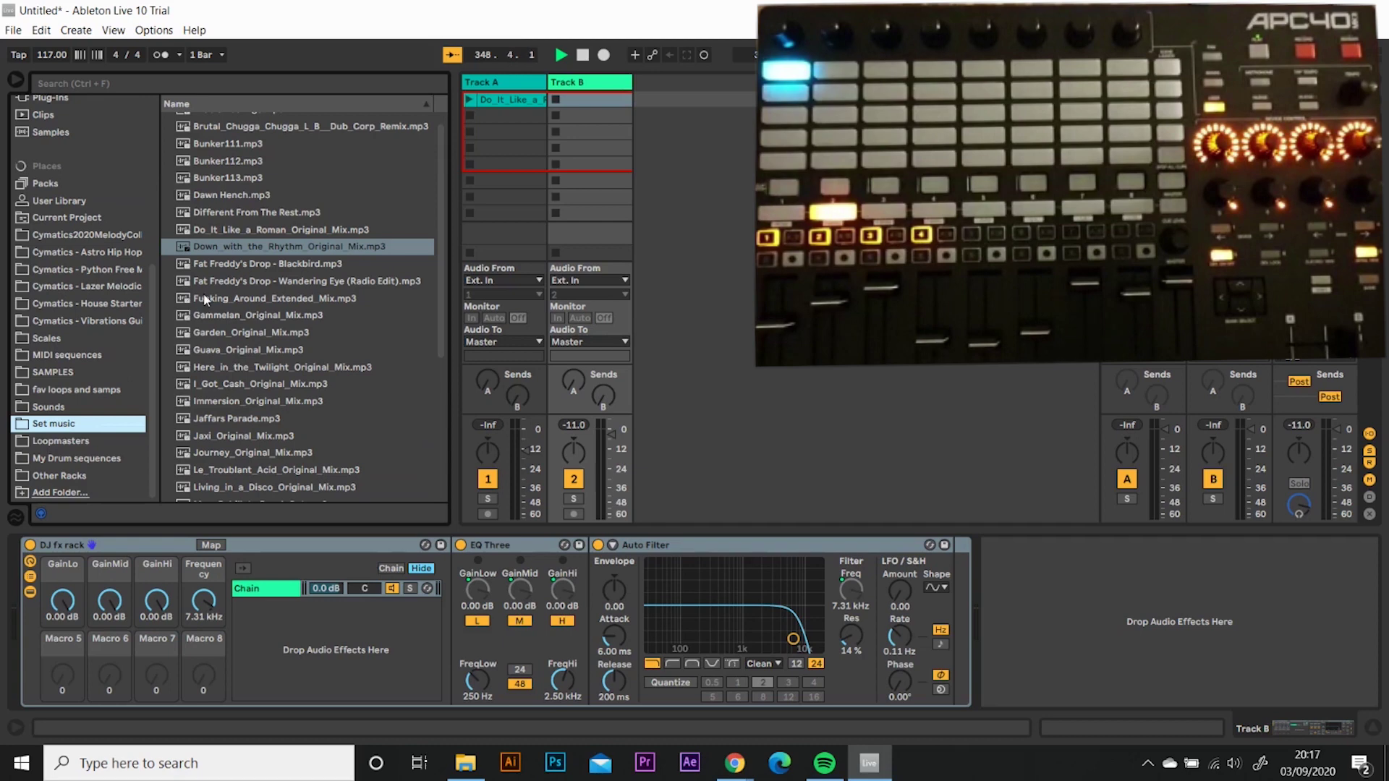
# Load Funking_Around_Extended_Mix.mp3 into Track B's first slot and preview it briefly with the metronome on
pyautogui.moveTo(200, 300); pyautogui.dragTo(568, 102)
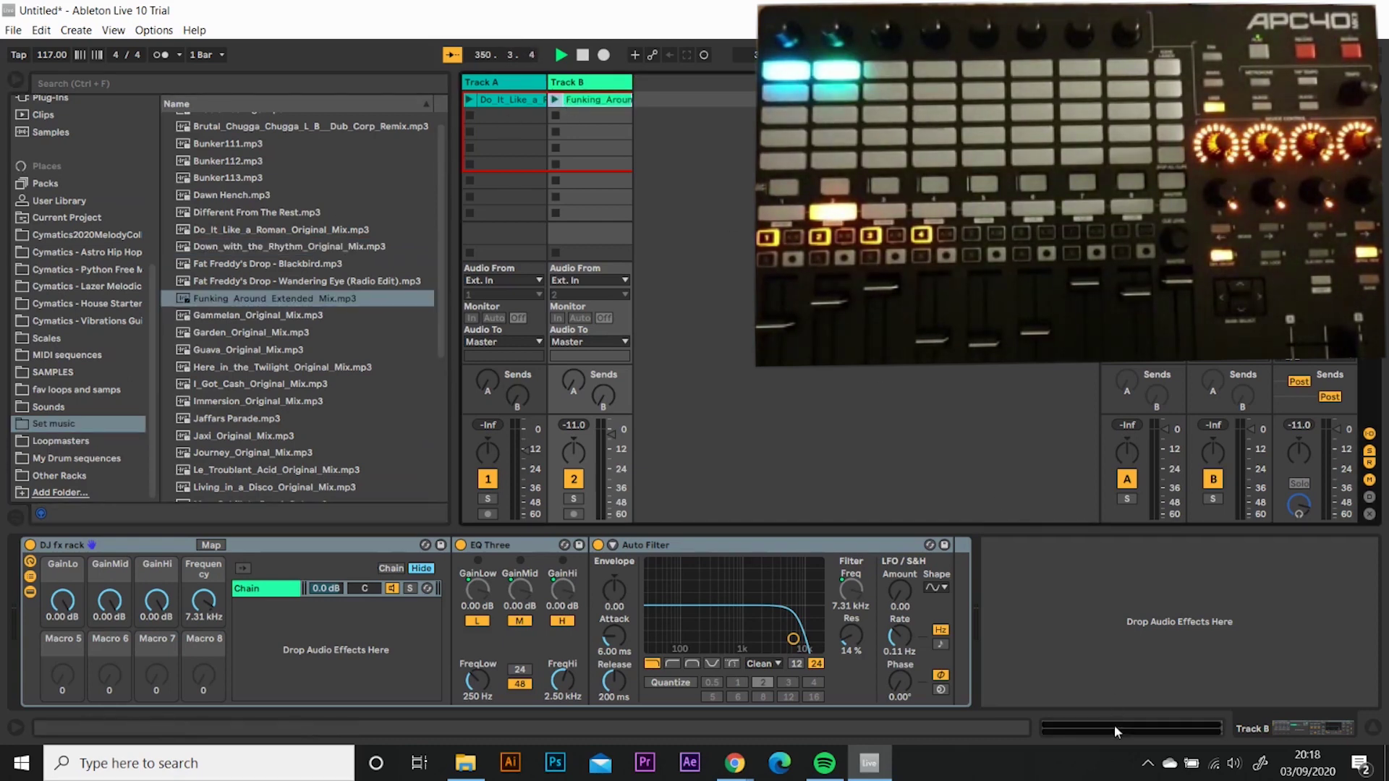
pyautogui.hotkey('shift', 'Tab')
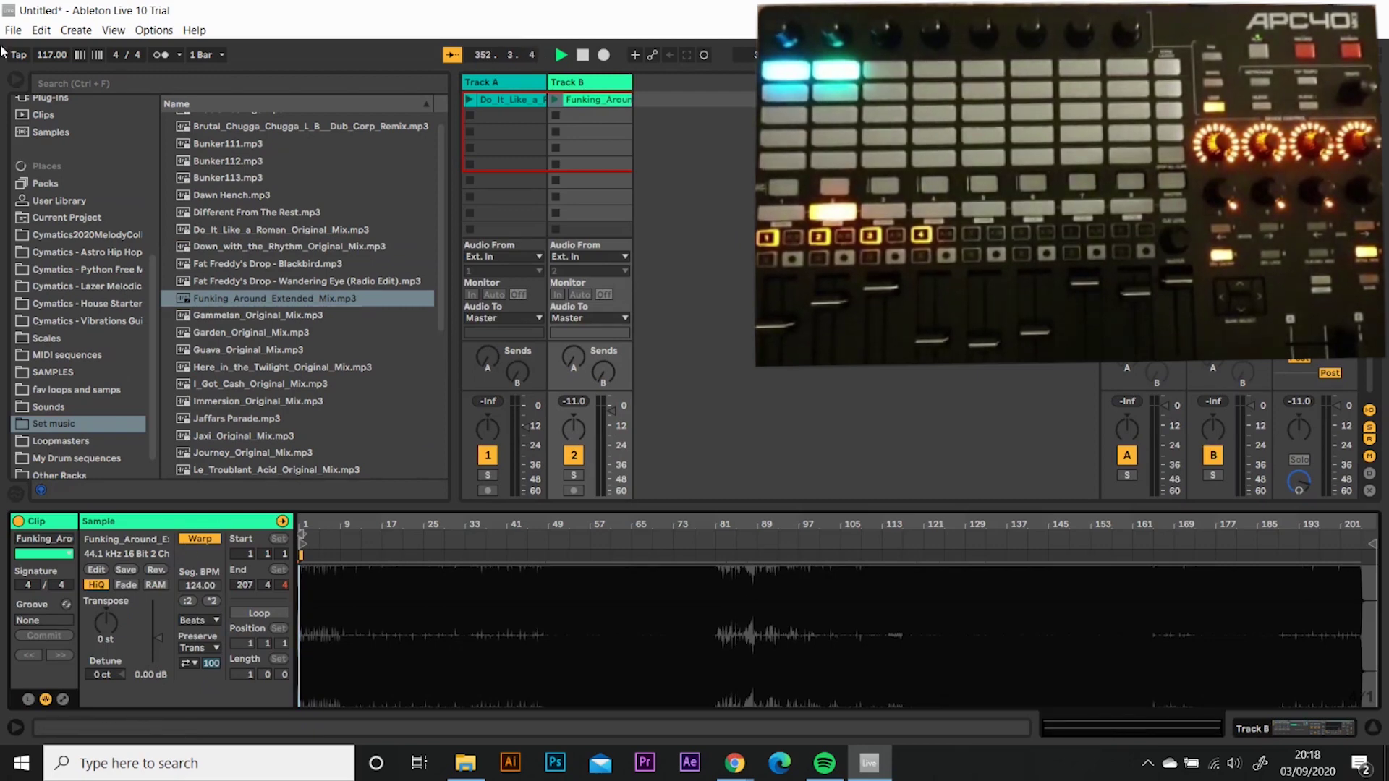
pyautogui.click(554, 99)
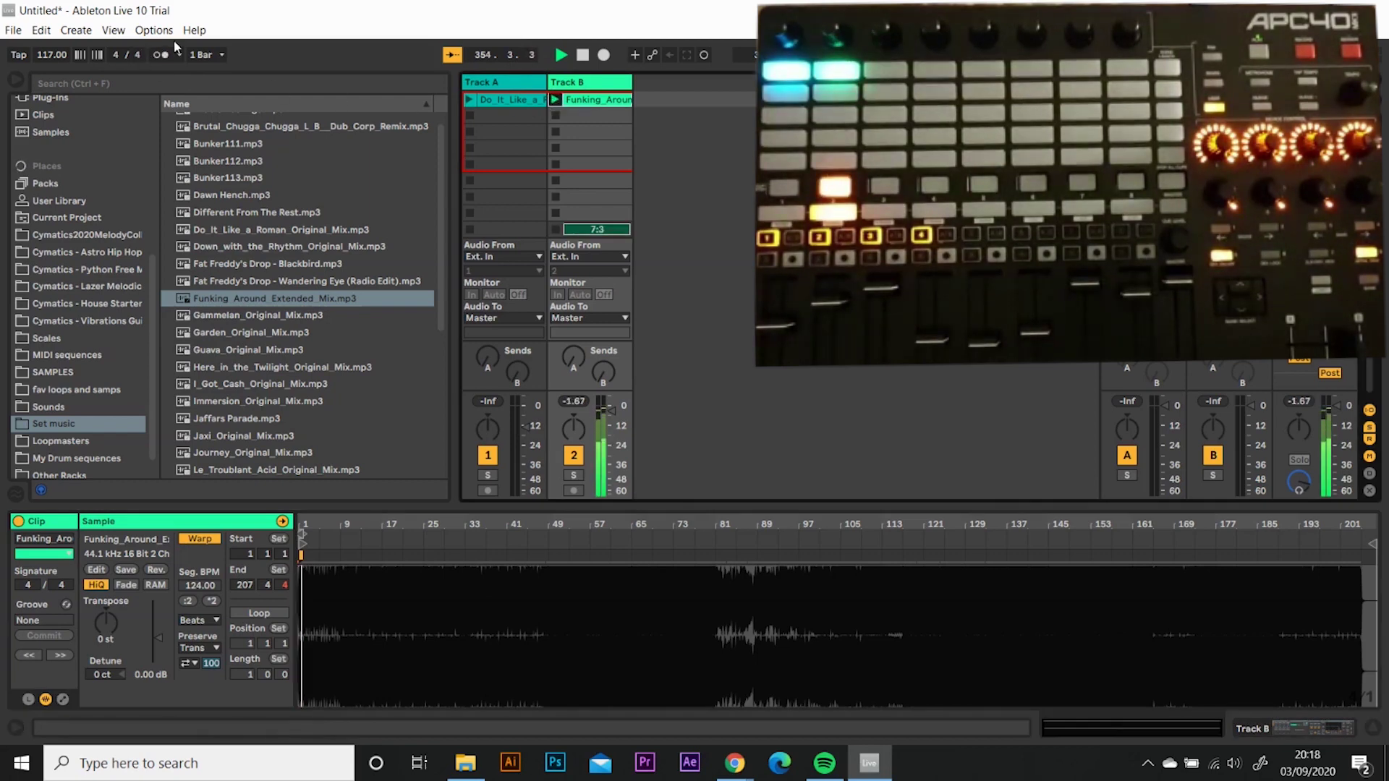
pyautogui.click(161, 57)
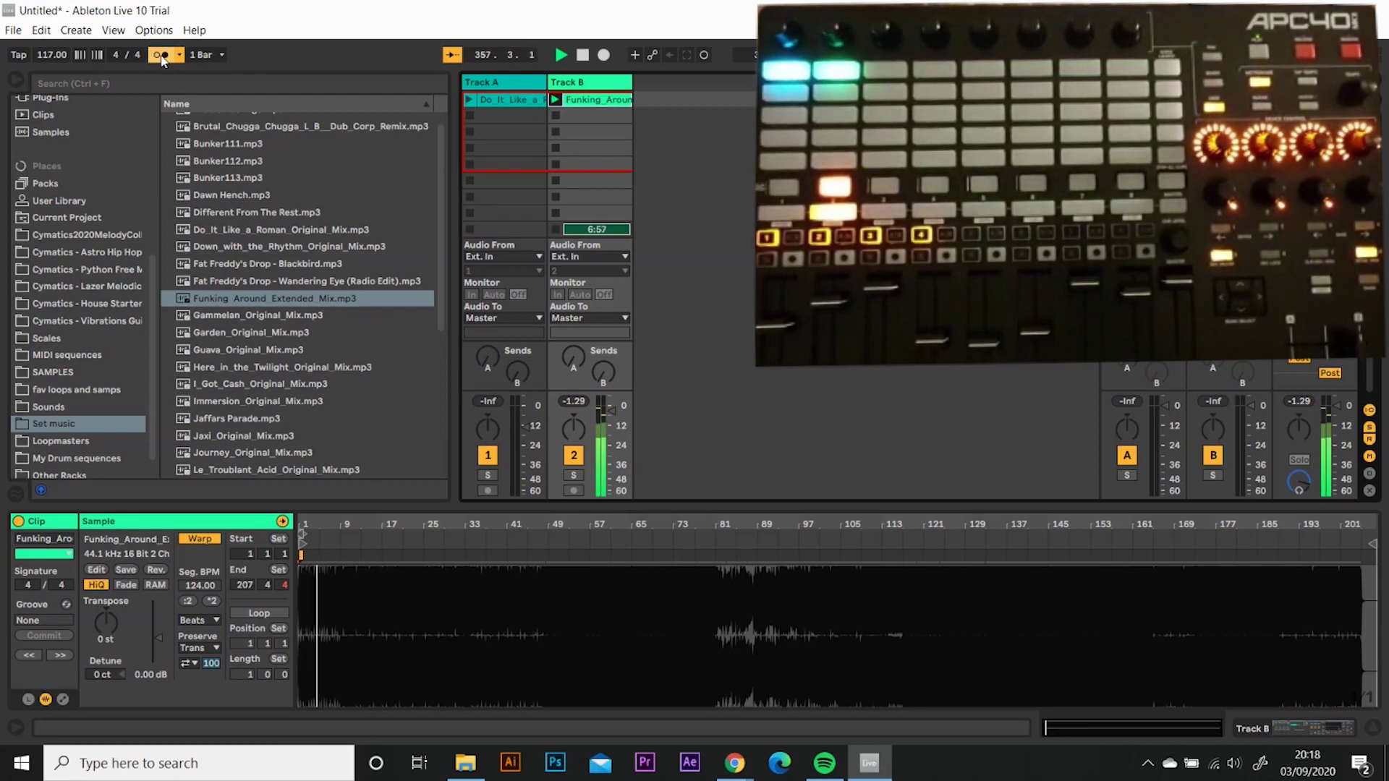
pyautogui.click(555, 212)
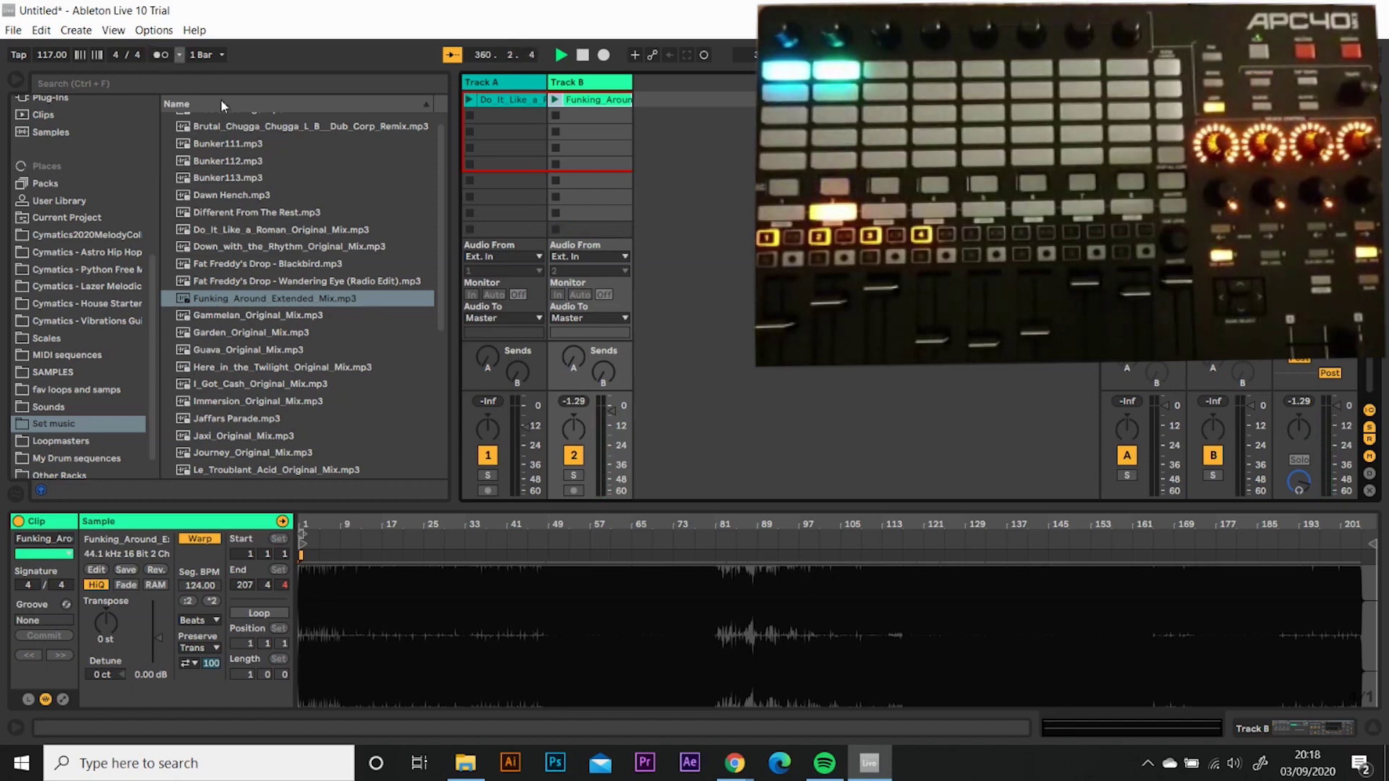
pyautogui.click(1295, 725)
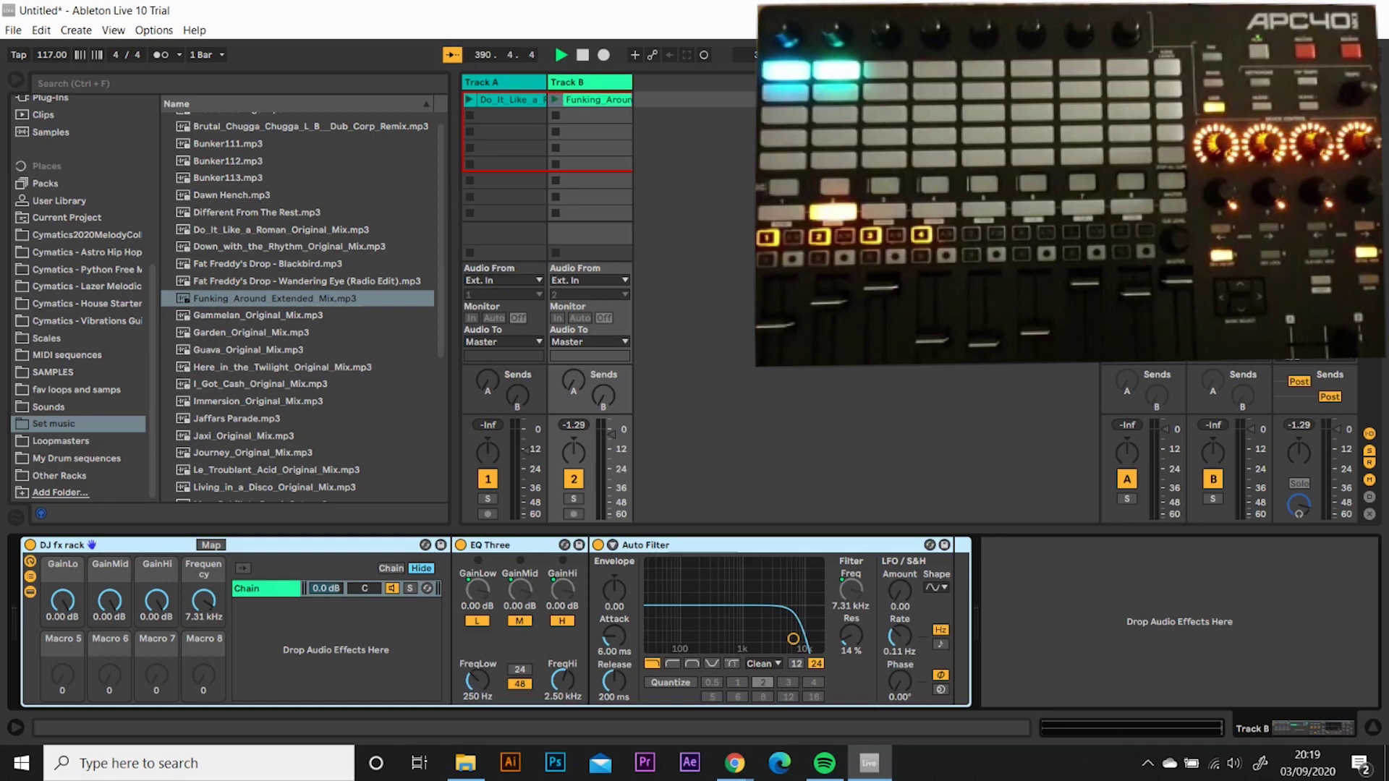
# Place Guava_Original_Mix.mp3 in Track A's second slot, then select Track B's Funking Around clip
pyautogui.moveTo(238, 349); pyautogui.dragTo(481, 117)
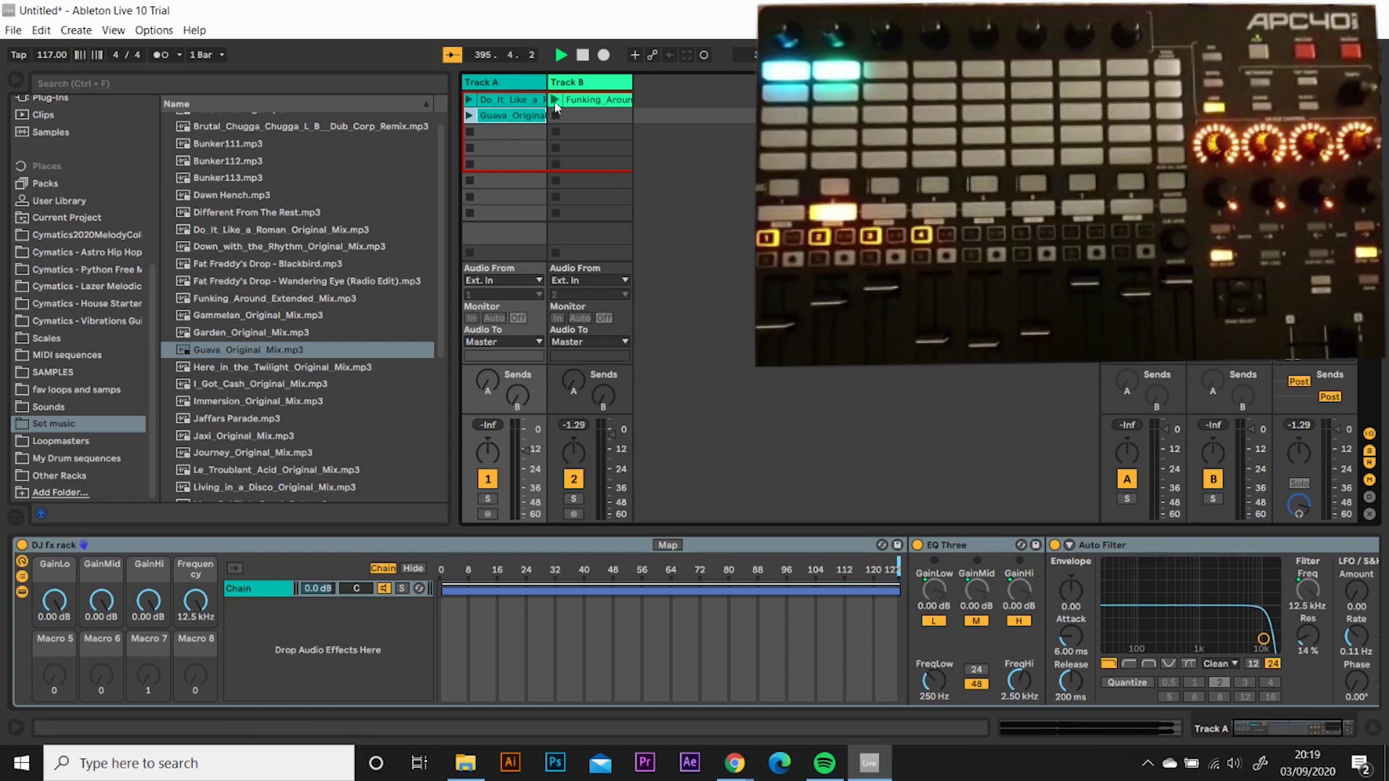
pyautogui.click(593, 102)
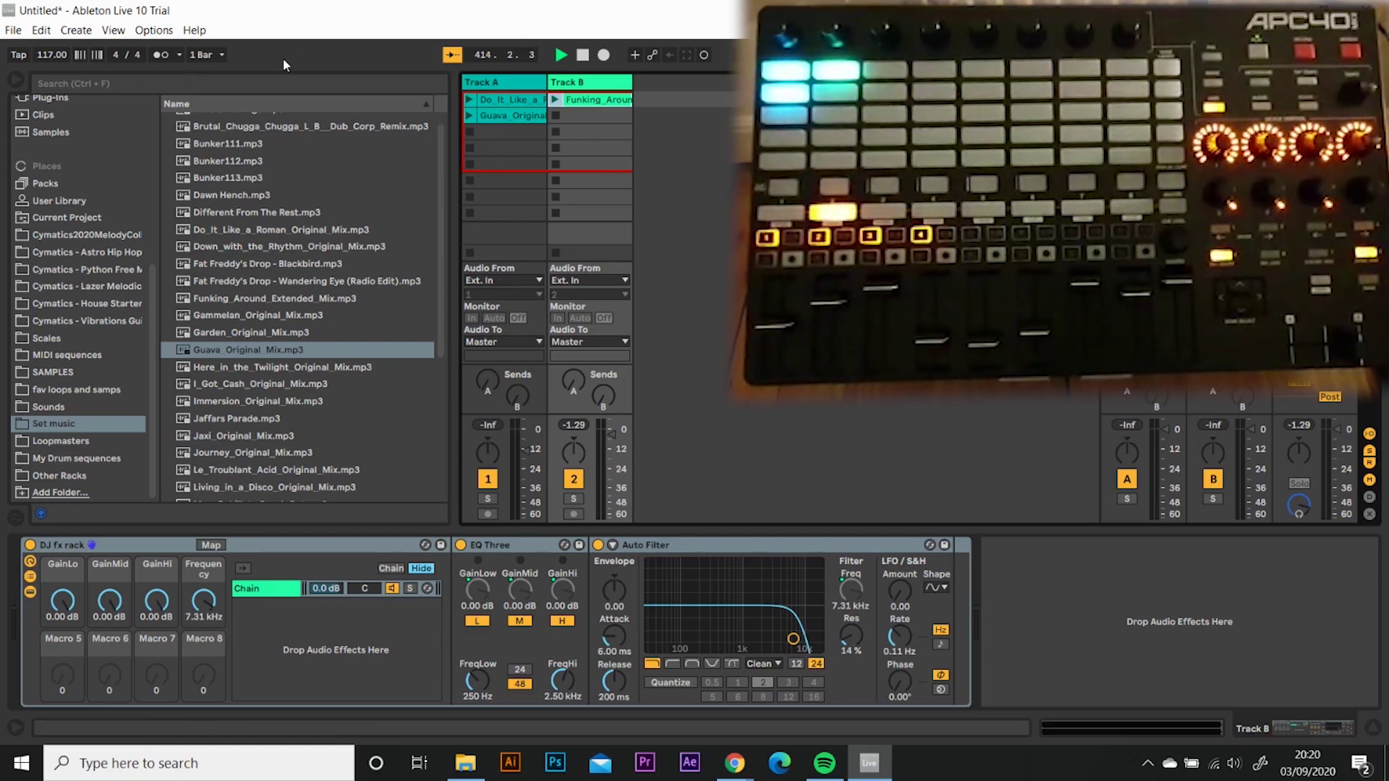
pyautogui.click(222, 55)
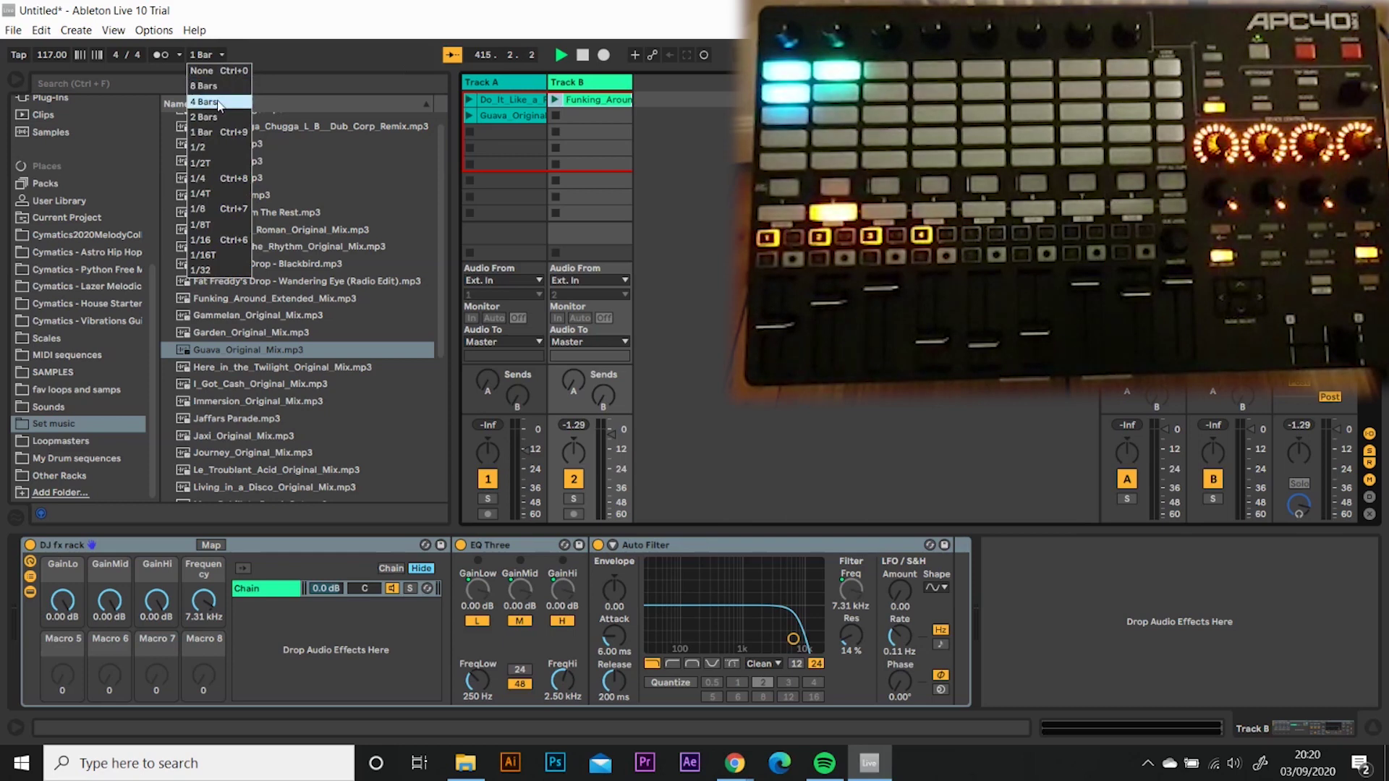
pyautogui.click(220, 55)
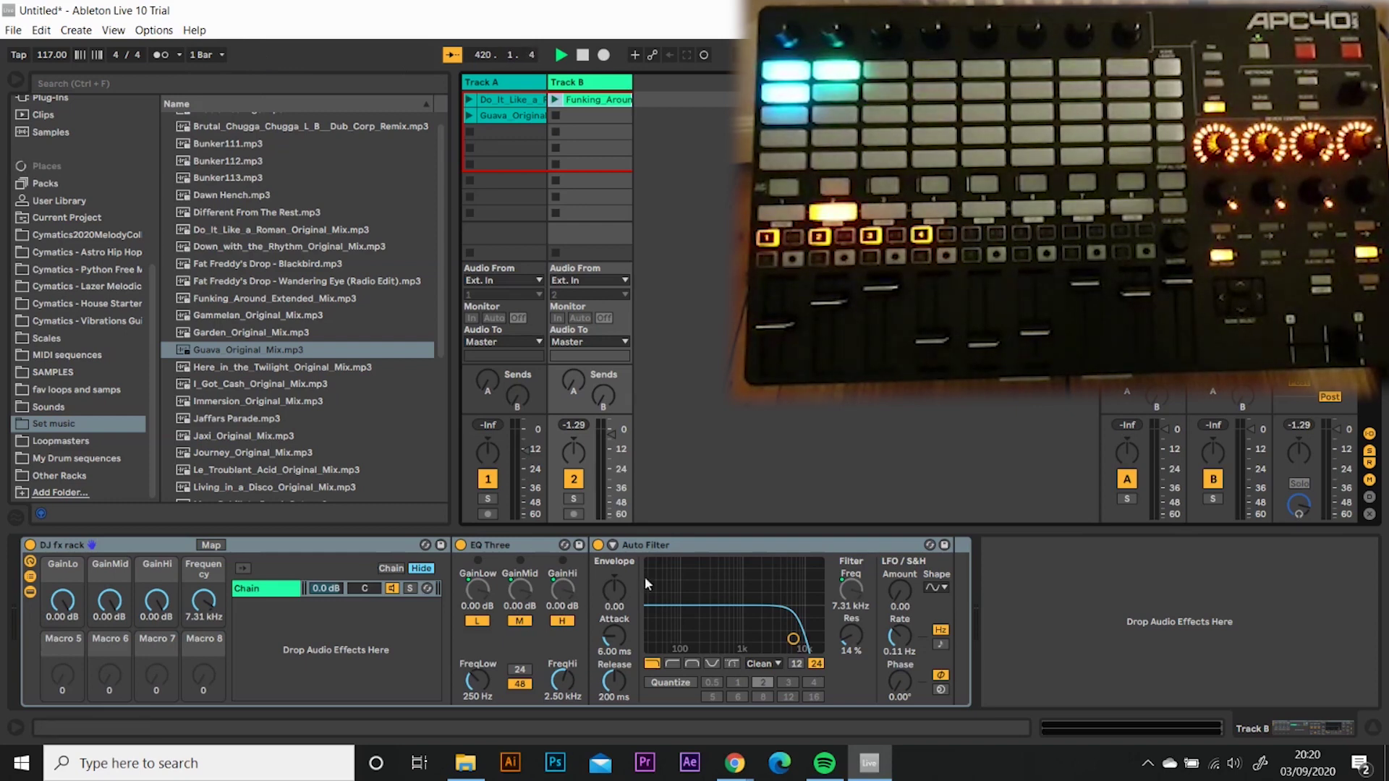
pyautogui.moveTo(744, 768)
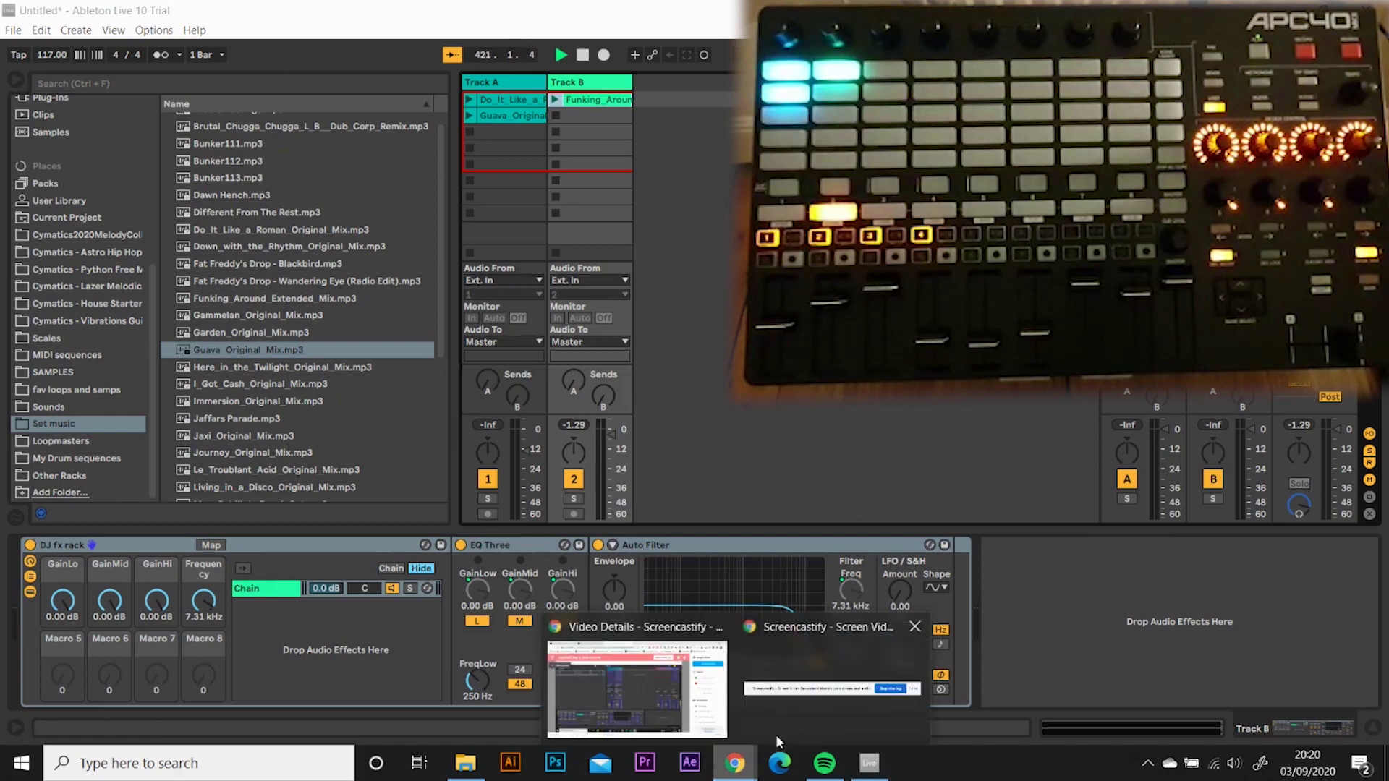